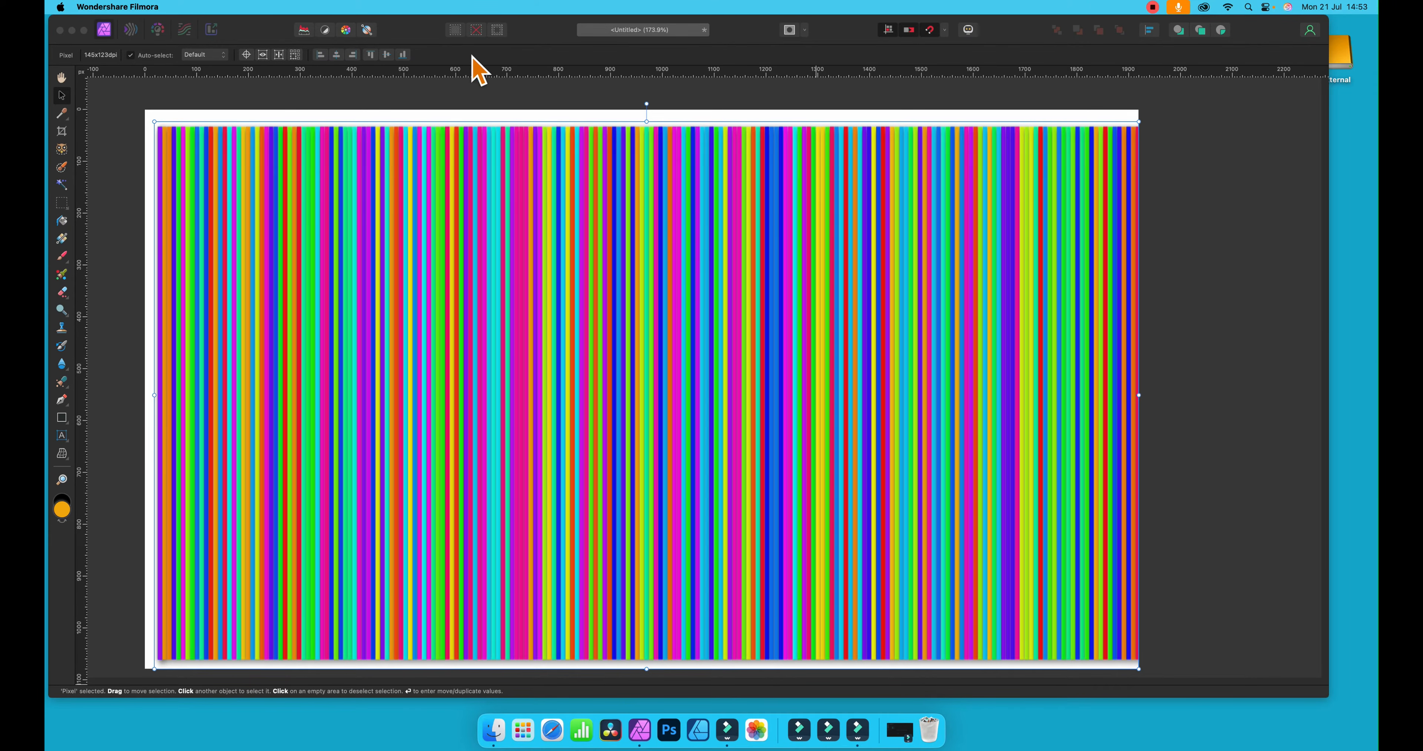
Mesh warp the striped layer, bowing its top edge downward and pulling its top-left corner inward and its bottom-left corner up and outward
{"action": "left_click", "coordinate": [482, 50]}
{"action": "left_click", "coordinate": [399, 7]}
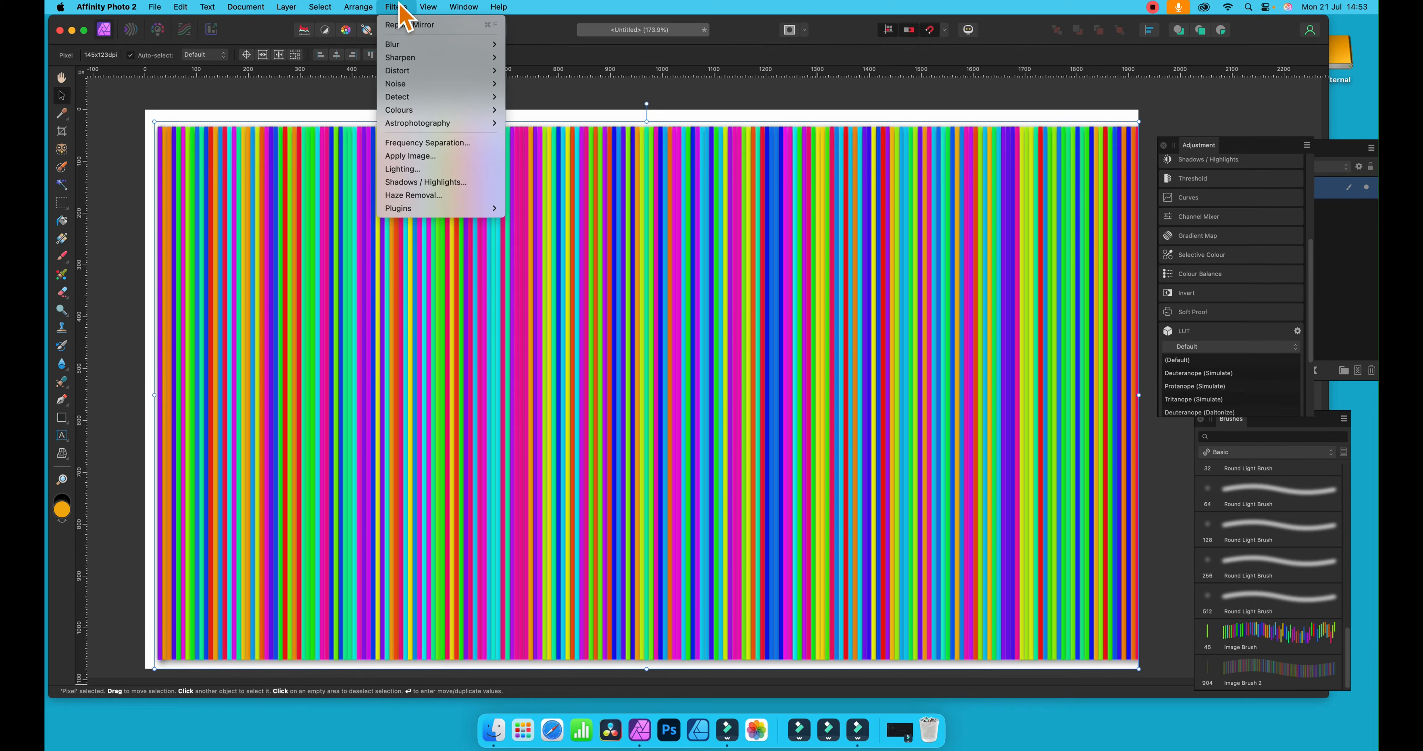
{"action": "mouse_move", "coordinate": [436, 70]}
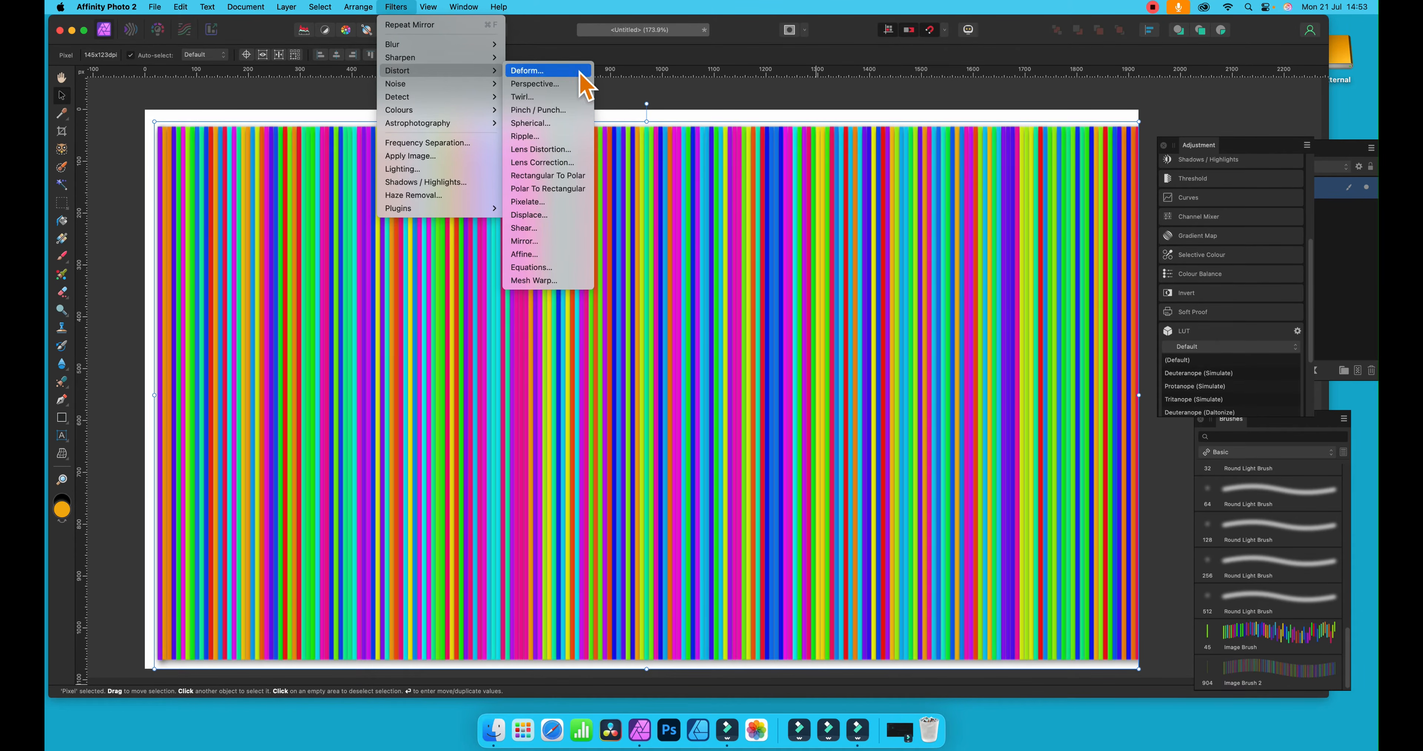
{"action": "left_click", "coordinate": [565, 283]}
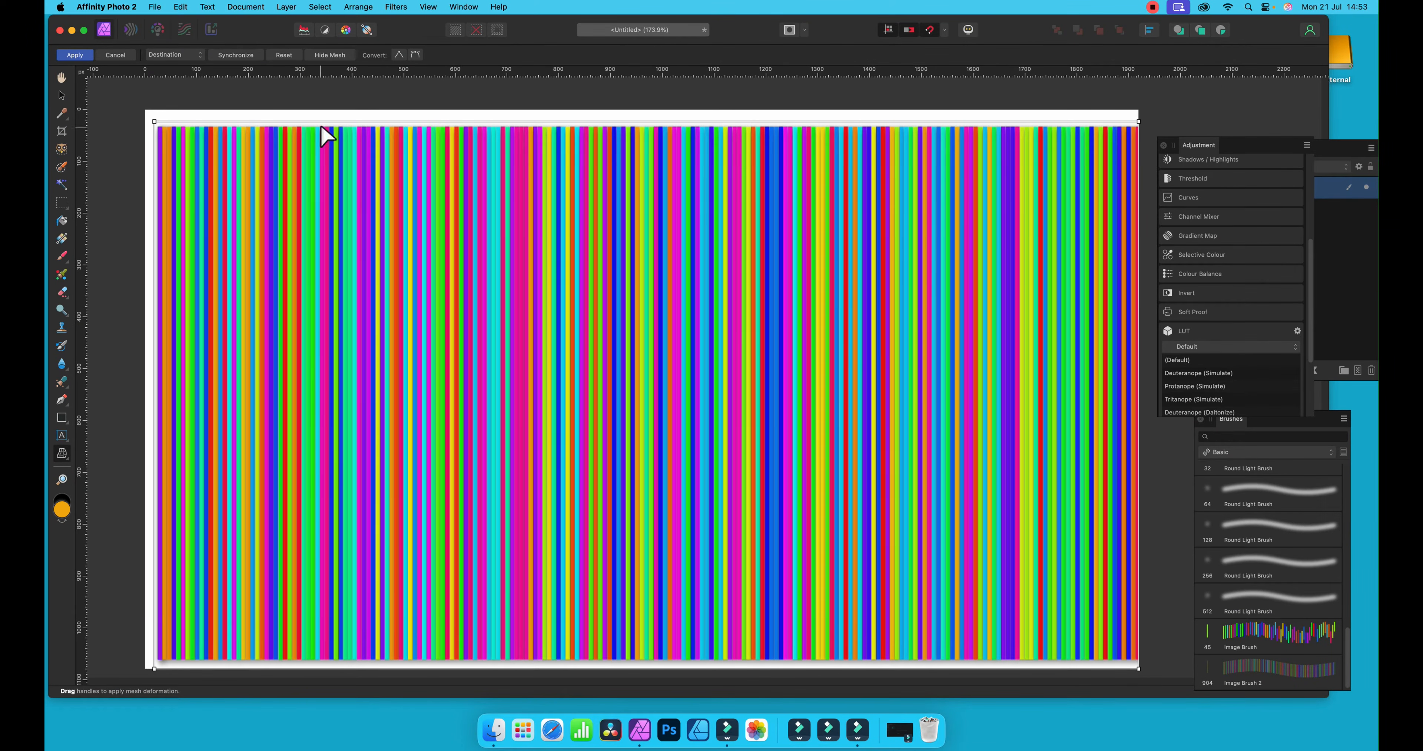
{"action": "left_click_drag", "start_coordinate": [303, 126], "coordinate": [302, 239]}
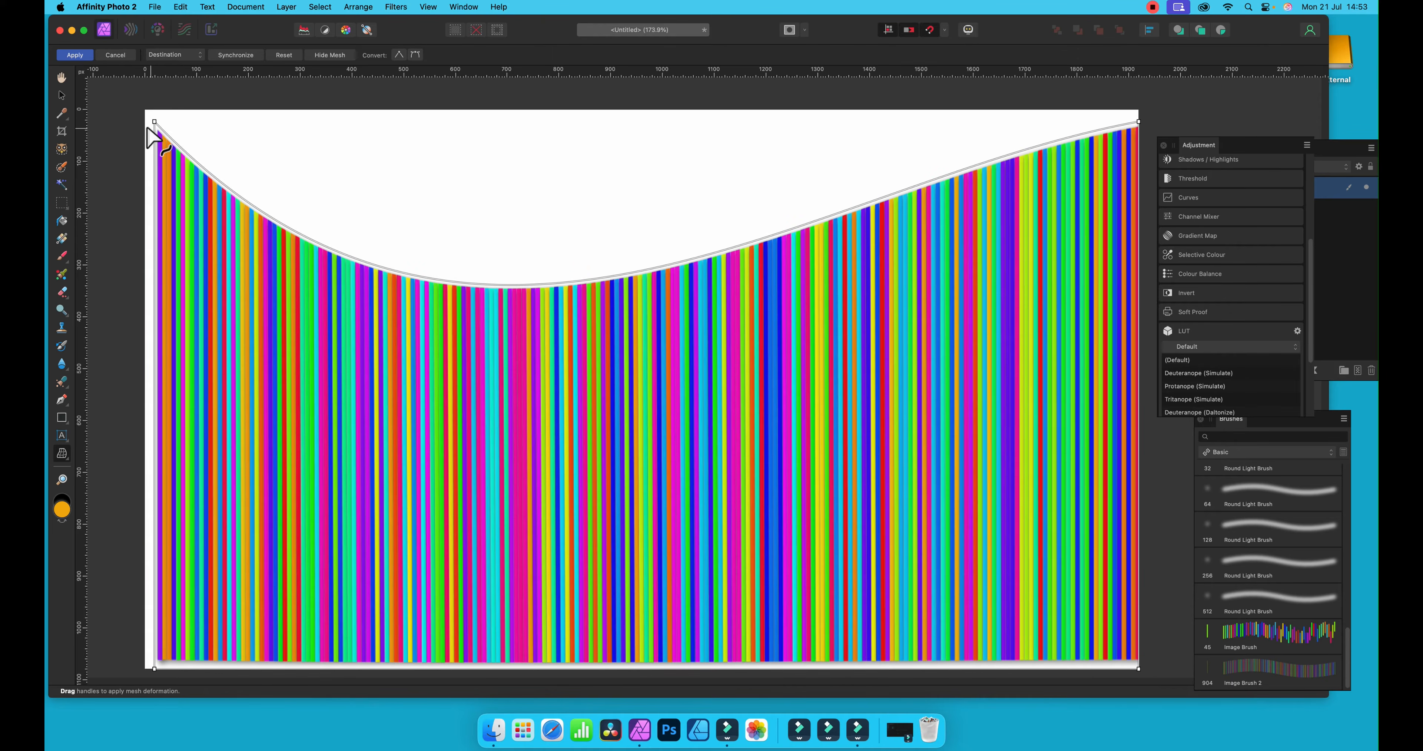
{"action": "left_click_drag", "start_coordinate": [155, 122], "coordinate": [369, 101]}
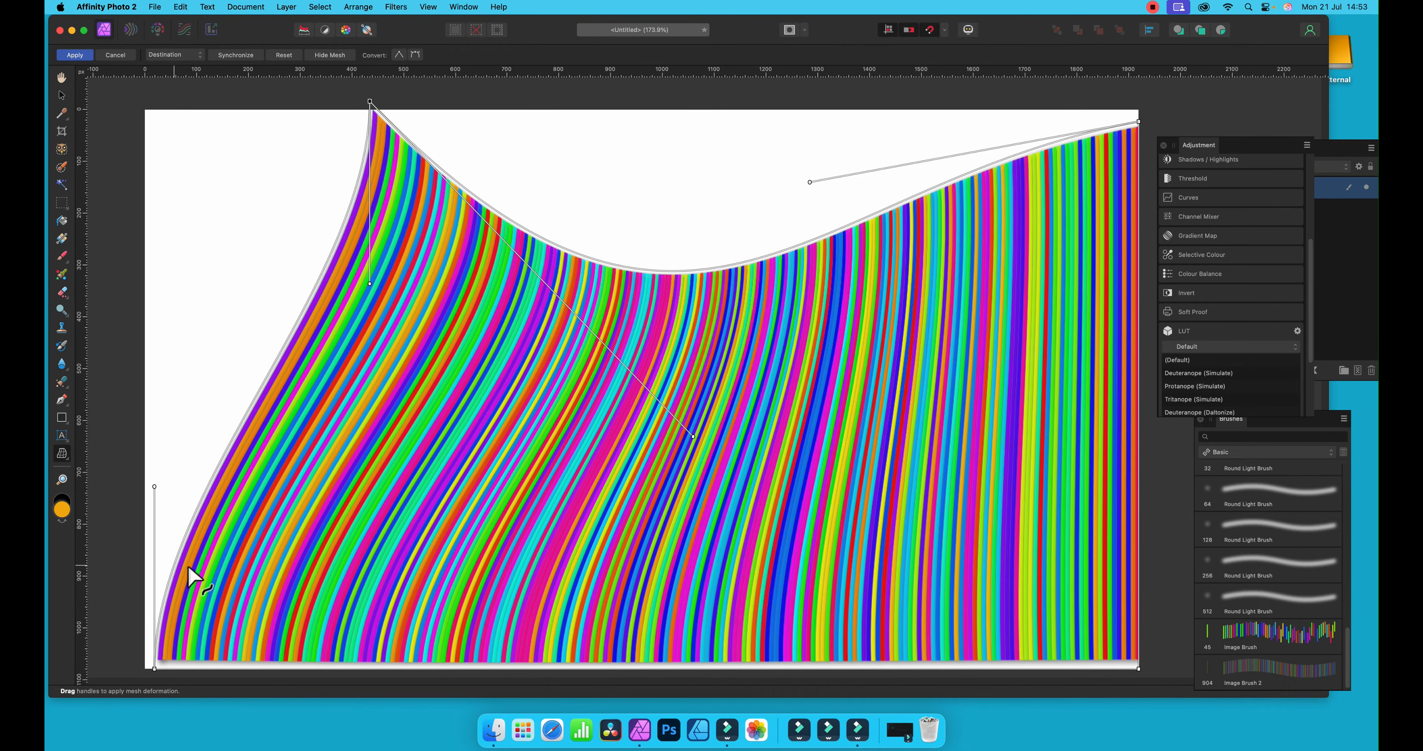
{"action": "left_click_drag", "start_coordinate": [153, 656], "coordinate": [81, 411]}
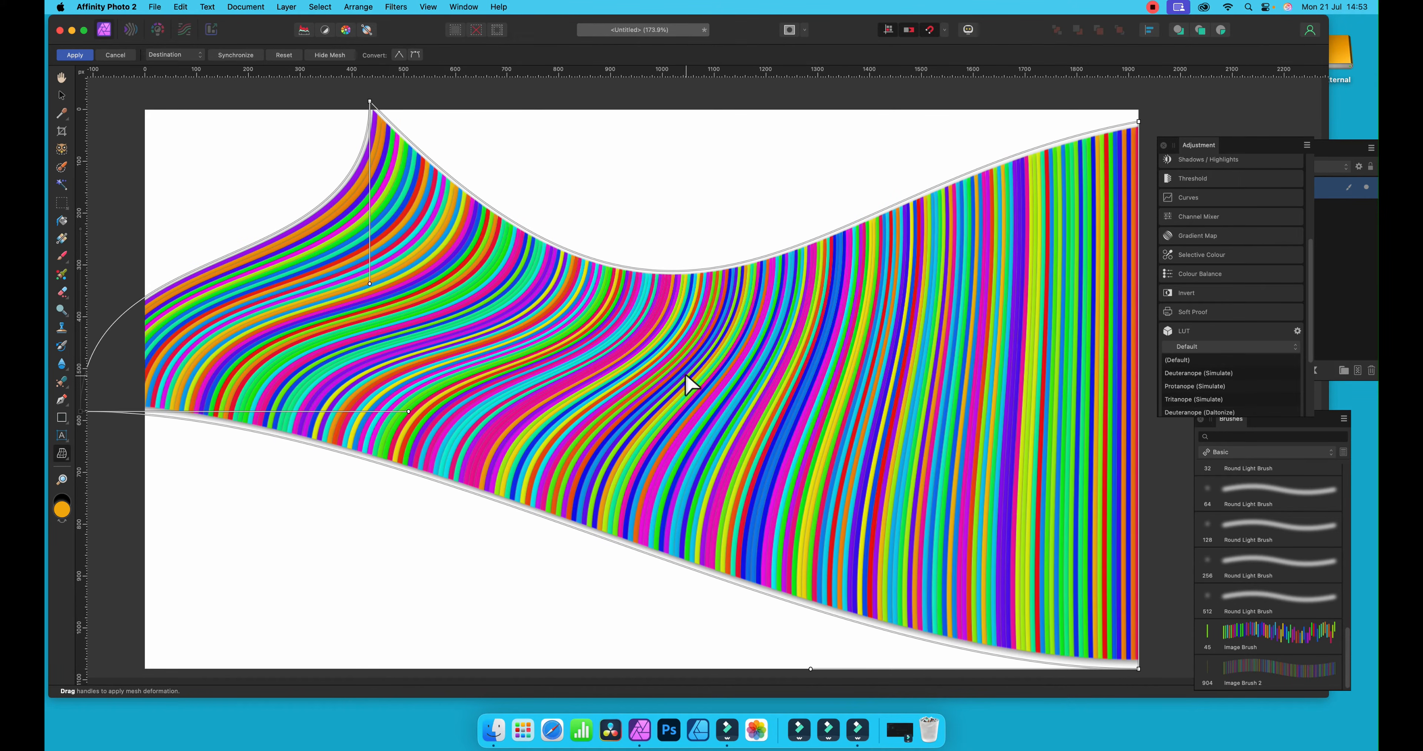
Add a mesh node near the centre of the stripes, bend the surrounding curves with its handles, and apply the Mesh Warp
{"action": "double_click", "coordinate": [714, 390]}
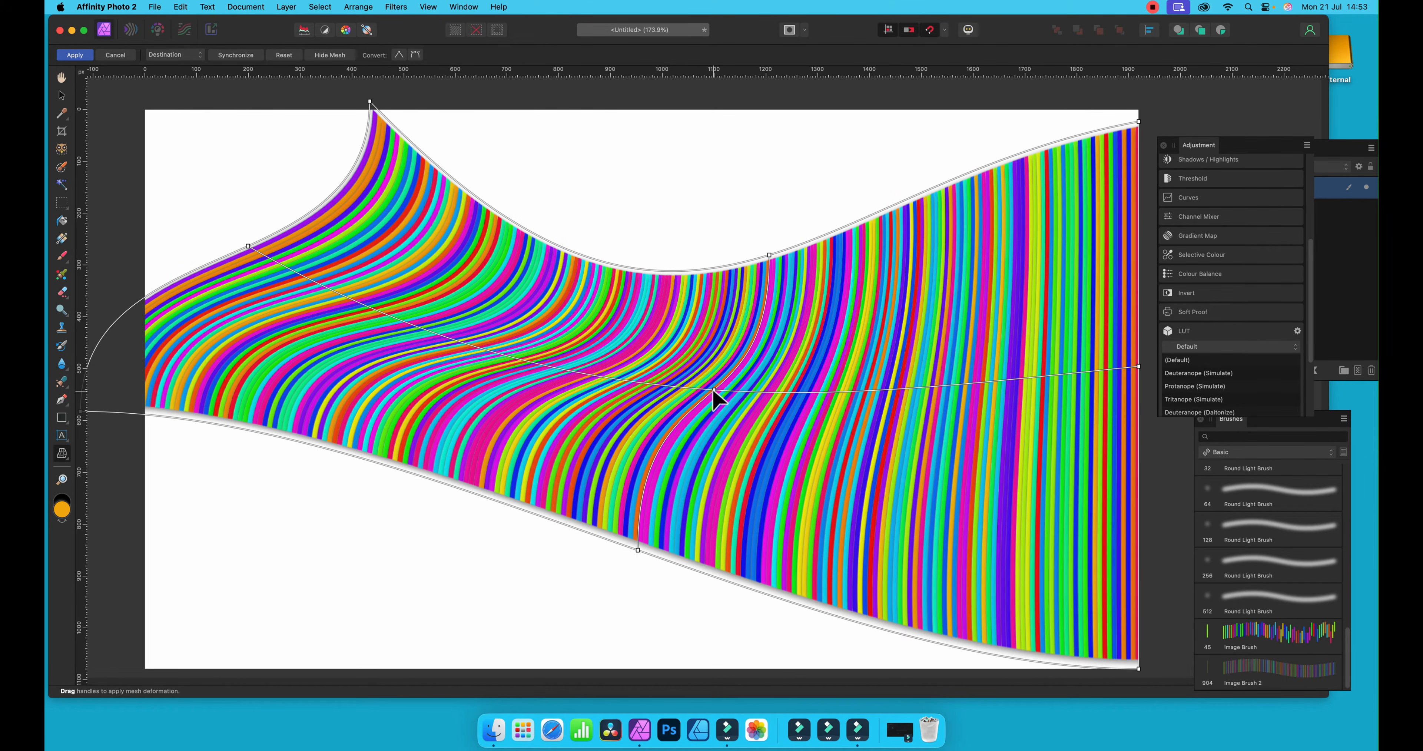
{"action": "left_click_drag", "start_coordinate": [712, 389], "coordinate": [755, 435]}
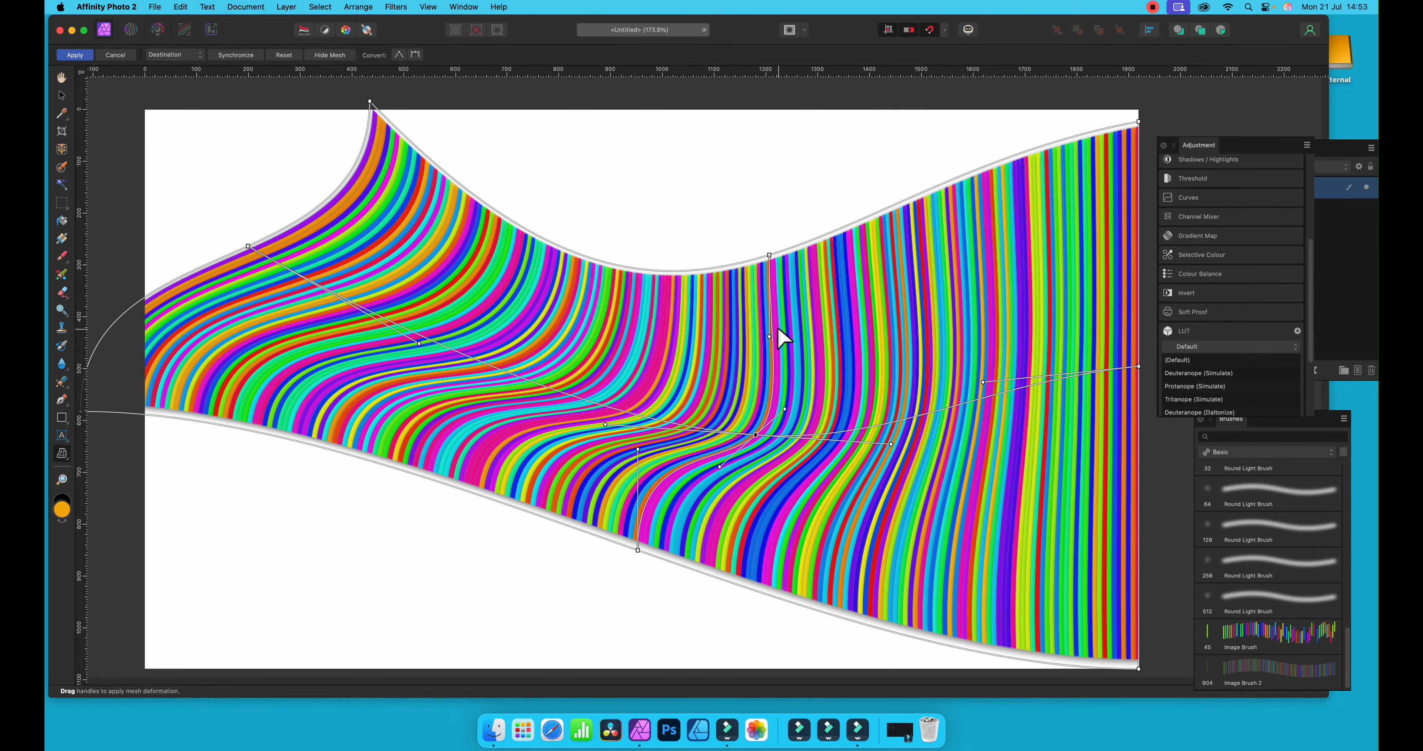
{"action": "left_click_drag", "start_coordinate": [769, 336], "coordinate": [576, 330]}
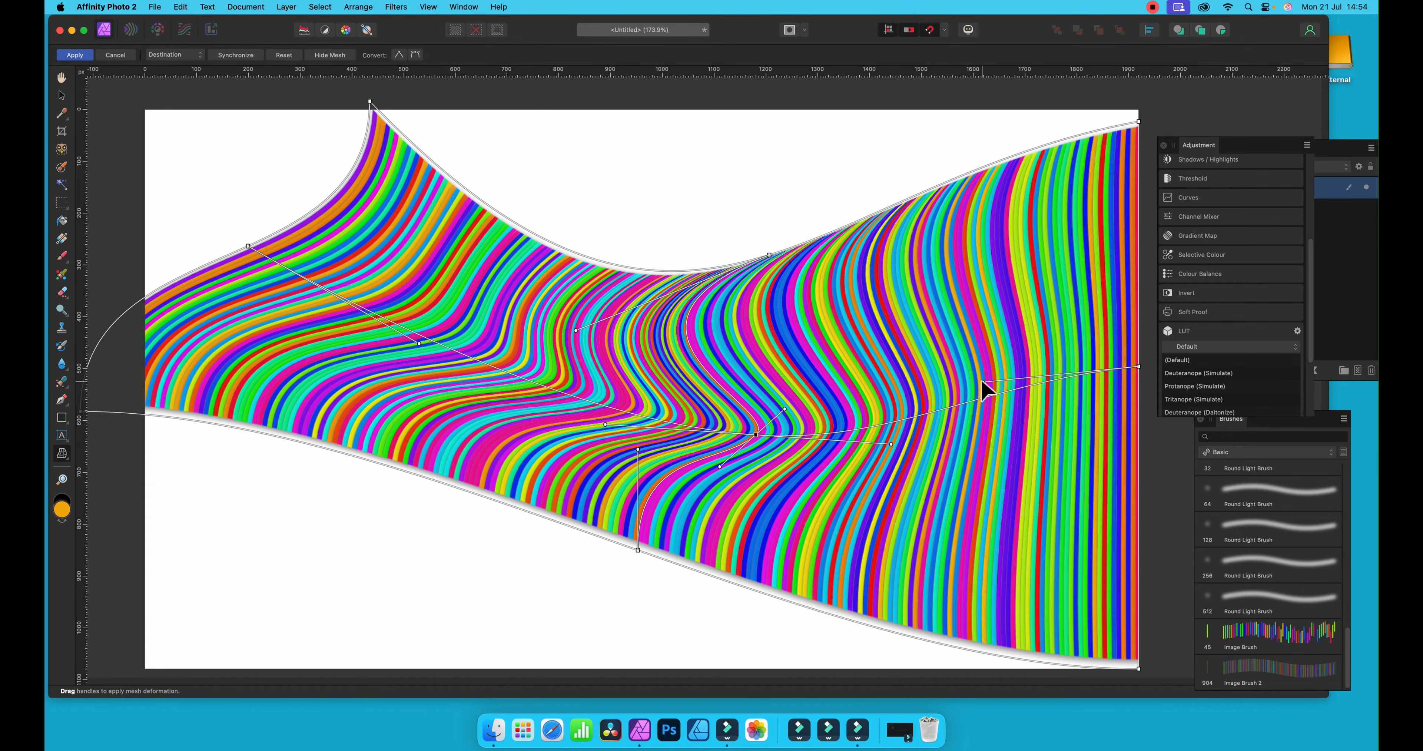
{"action": "left_click_drag", "start_coordinate": [983, 382], "coordinate": [958, 237]}
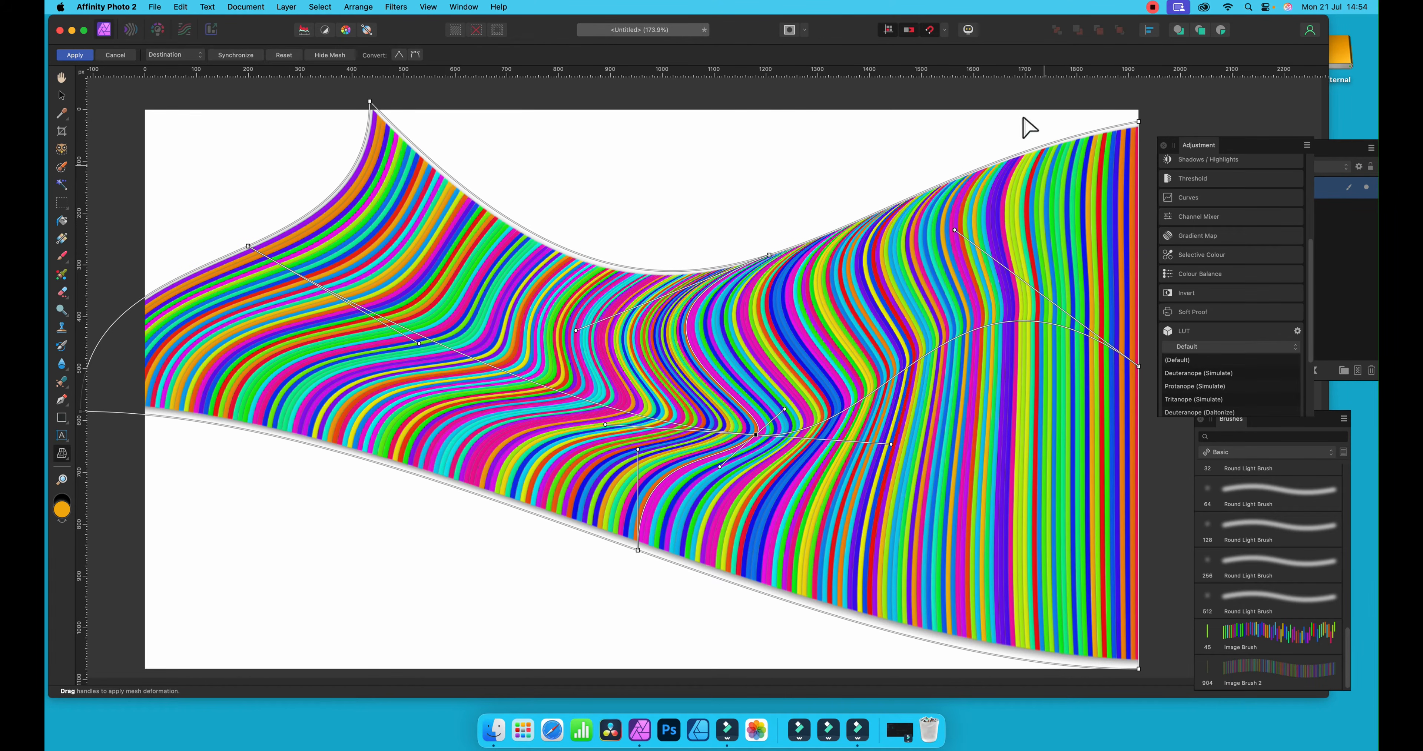
{"action": "left_click", "coordinate": [75, 55]}
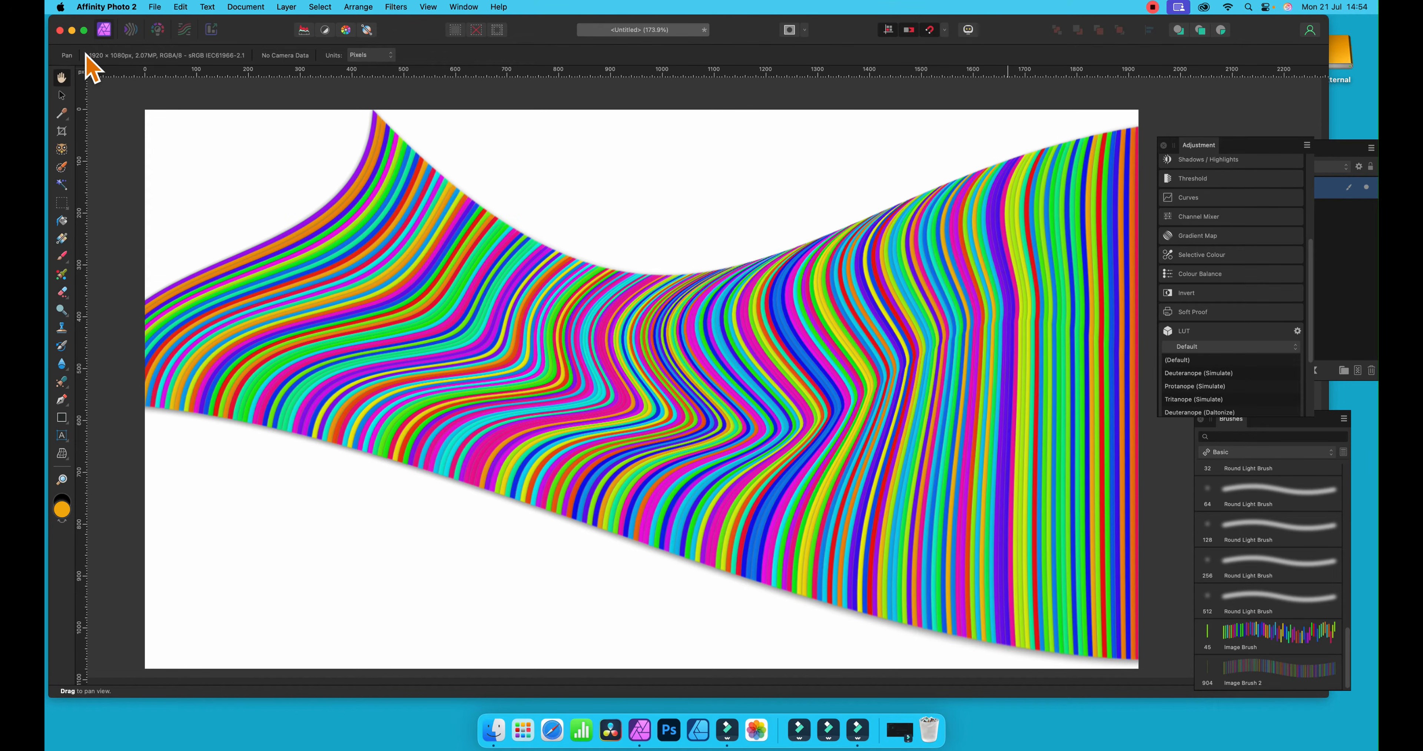
Try repositioning the warped striped layer on the canvas with the Move tool
{"action": "left_click", "coordinate": [63, 96]}
{"action": "left_click_drag", "start_coordinate": [539, 317], "coordinate": [397, 188]}
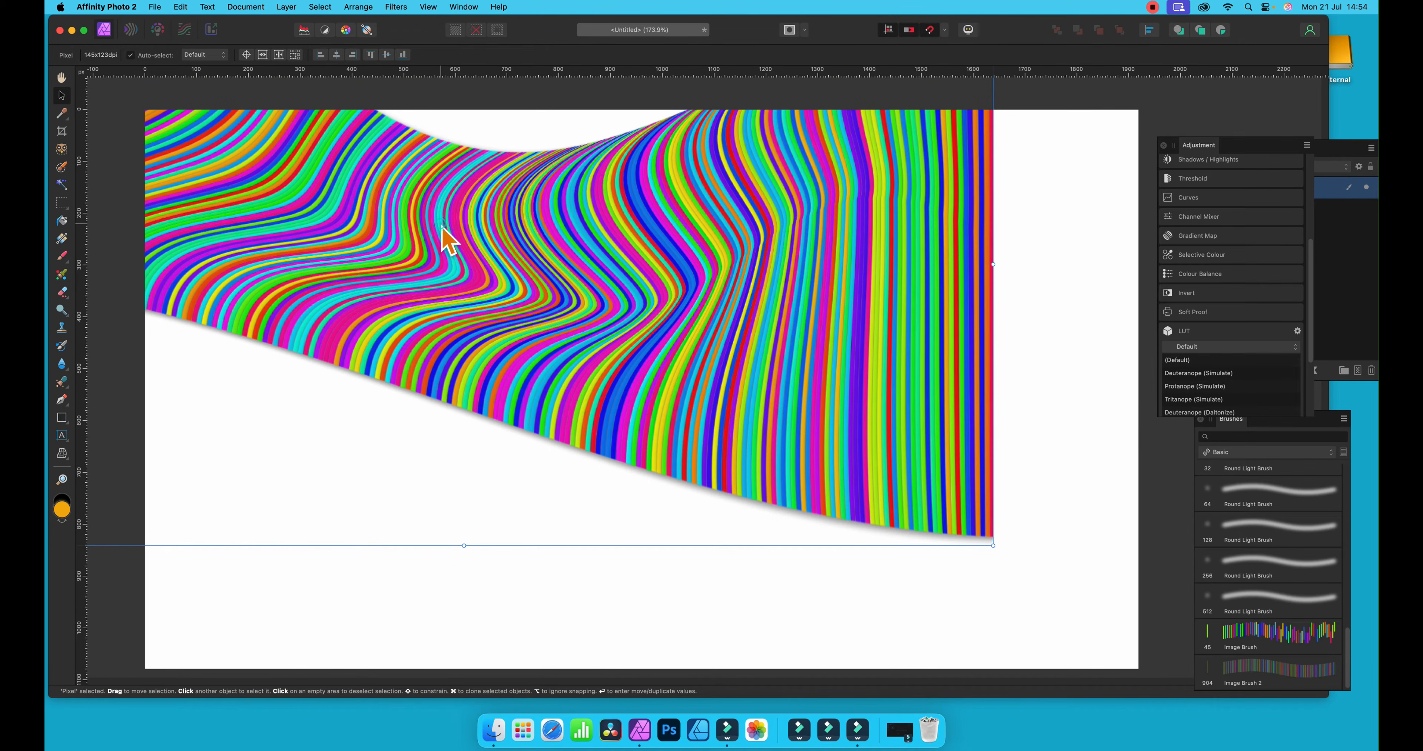
{"action": "mouse_move", "coordinate": [403, 215]}
{"action": "left_mouse_down"}
{"action": "mouse_move", "coordinate": [486, 286]}
{"action": "mouse_move", "coordinate": [413, 390]}
{"action": "mouse_move", "coordinate": [376, 401]}
{"action": "mouse_move", "coordinate": [470, 405]}
{"action": "mouse_move", "coordinate": [641, 453]}
{"action": "mouse_move", "coordinate": [671, 436]}
{"action": "left_mouse_up"}
{"action": "mouse_move", "coordinate": [780, 466]}
{"action": "left_mouse_down"}
{"action": "mouse_move", "coordinate": [491, 527]}
{"action": "mouse_move", "coordinate": [844, 627]}
{"action": "mouse_move", "coordinate": [924, 595]}
{"action": "mouse_move", "coordinate": [1133, 128]}
{"action": "left_mouse_up"}
{"action": "mouse_move", "coordinate": [666, 200]}
{"action": "left_mouse_down"}
{"action": "mouse_move", "coordinate": [663, 181]}
{"action": "mouse_move", "coordinate": [402, 125]}
{"action": "left_mouse_up"}
{"action": "mouse_move", "coordinate": [595, 209]}
{"action": "left_mouse_down"}
{"action": "mouse_move", "coordinate": [361, 298]}
{"action": "mouse_move", "coordinate": [295, 260]}
{"action": "left_mouse_up"}
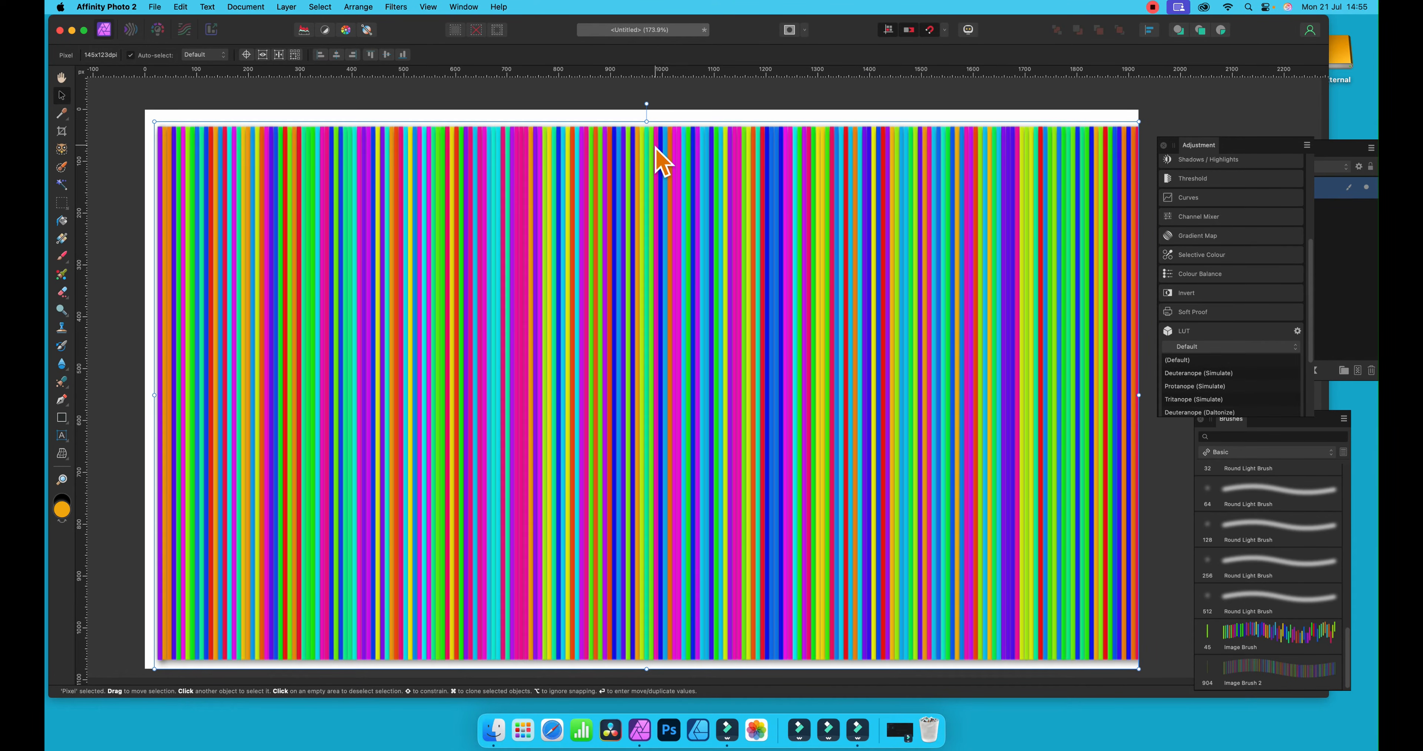
Start the Deform filter on the striped layer and place control points across the middle of the stripes
{"action": "left_click", "coordinate": [396, 7]}
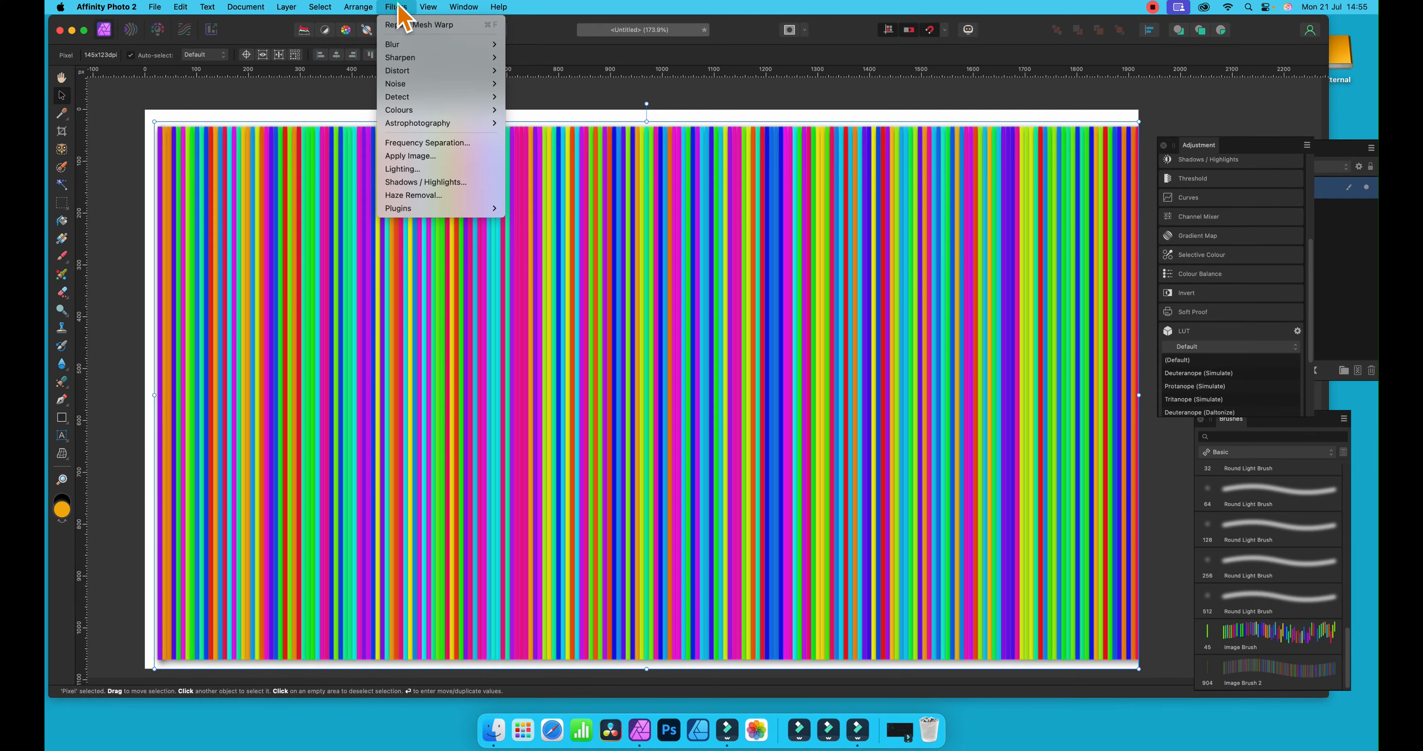
{"action": "mouse_move", "coordinate": [400, 71]}
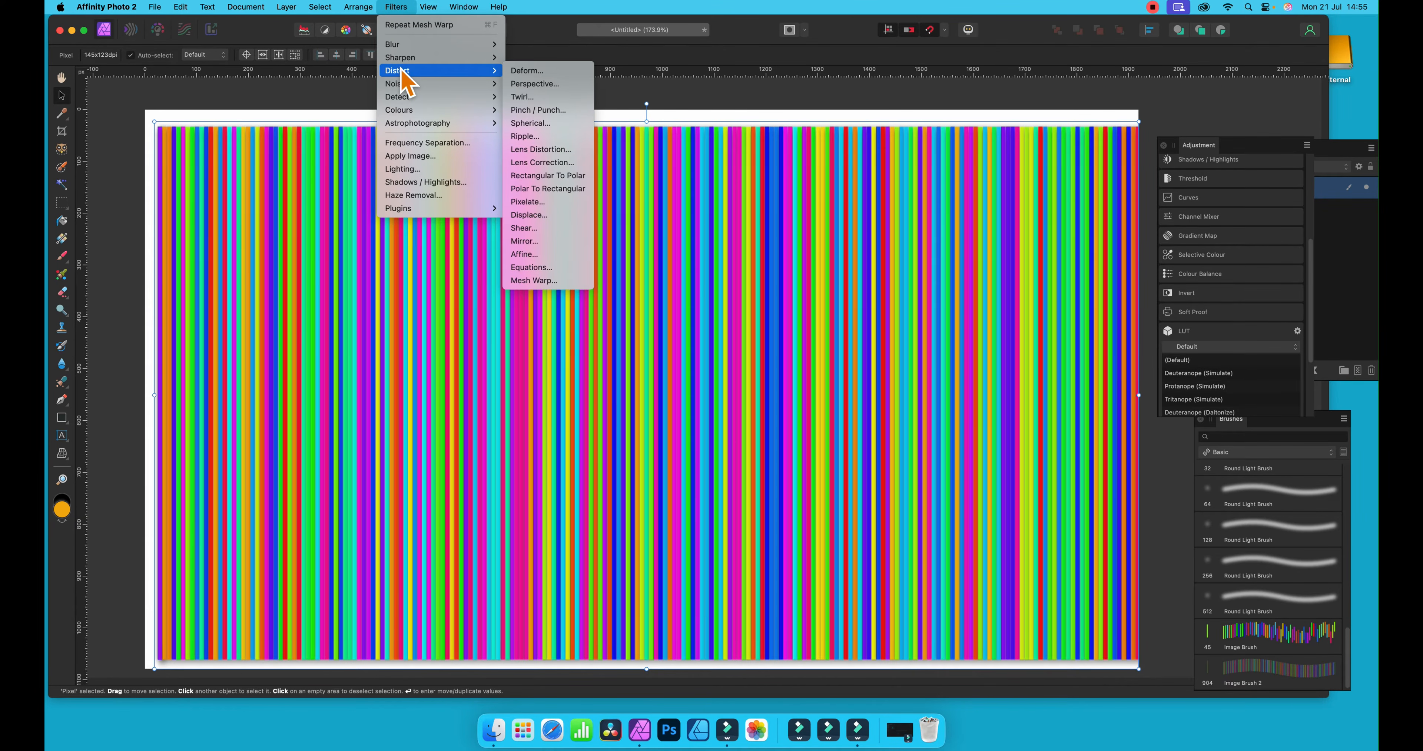
{"action": "left_click", "coordinate": [529, 71]}
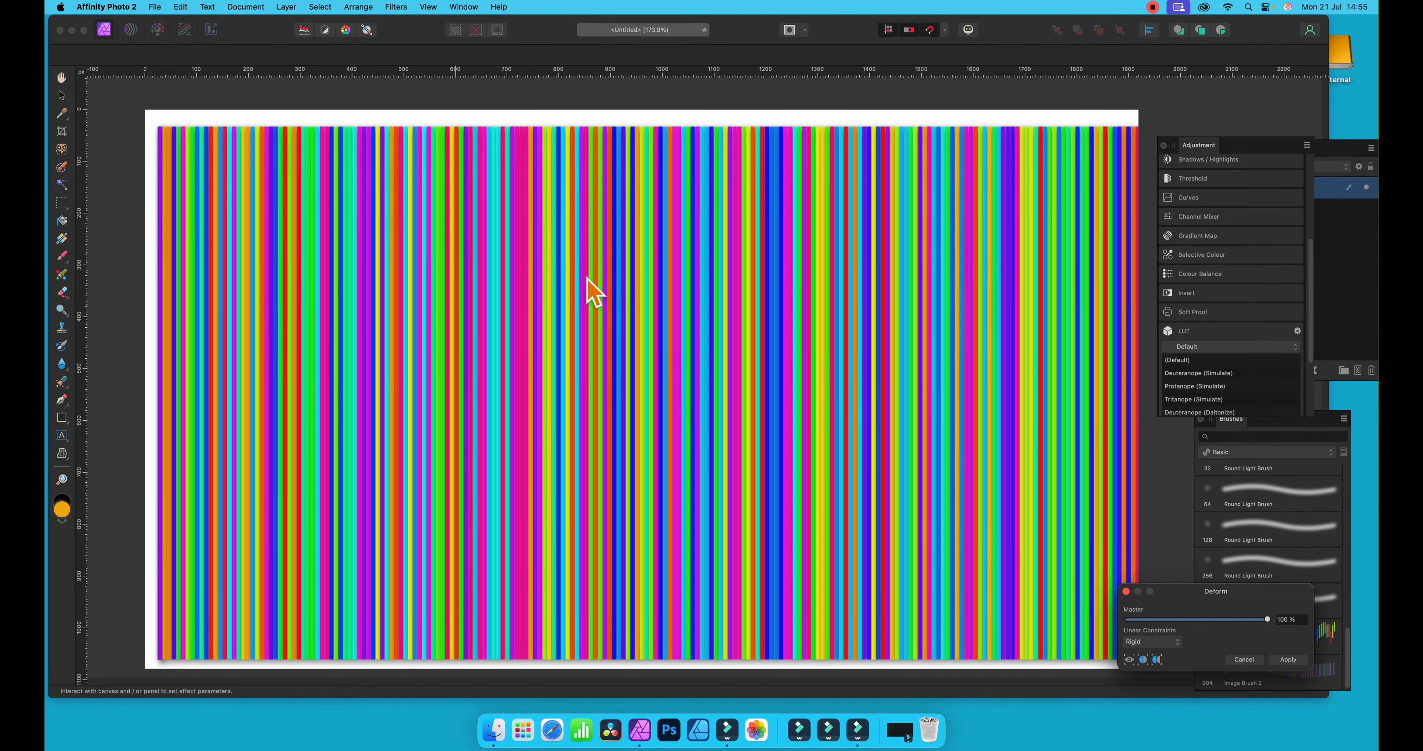
{"action": "left_click_drag", "start_coordinate": [1201, 596], "coordinate": [569, 207]}
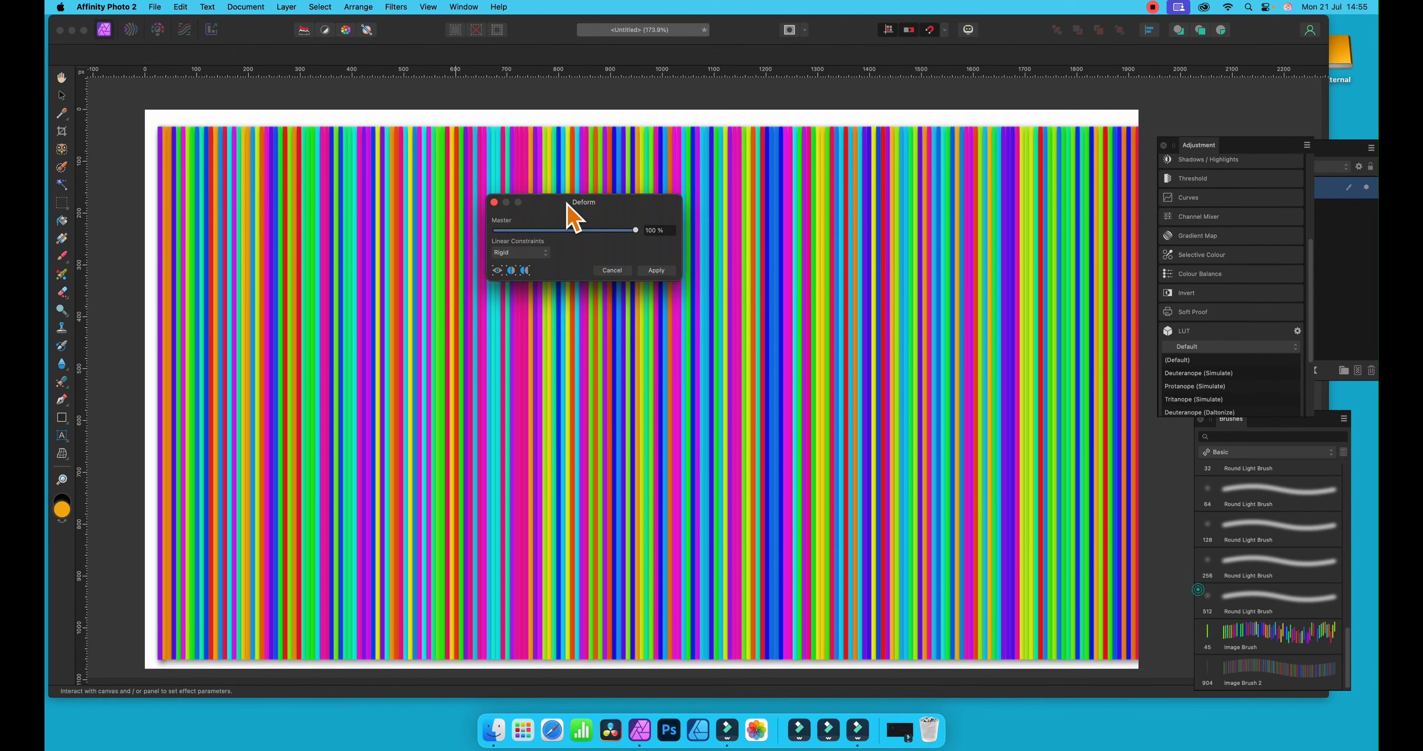
{"action": "left_click", "coordinate": [521, 255]}
{"action": "key", "text": "Escape"}
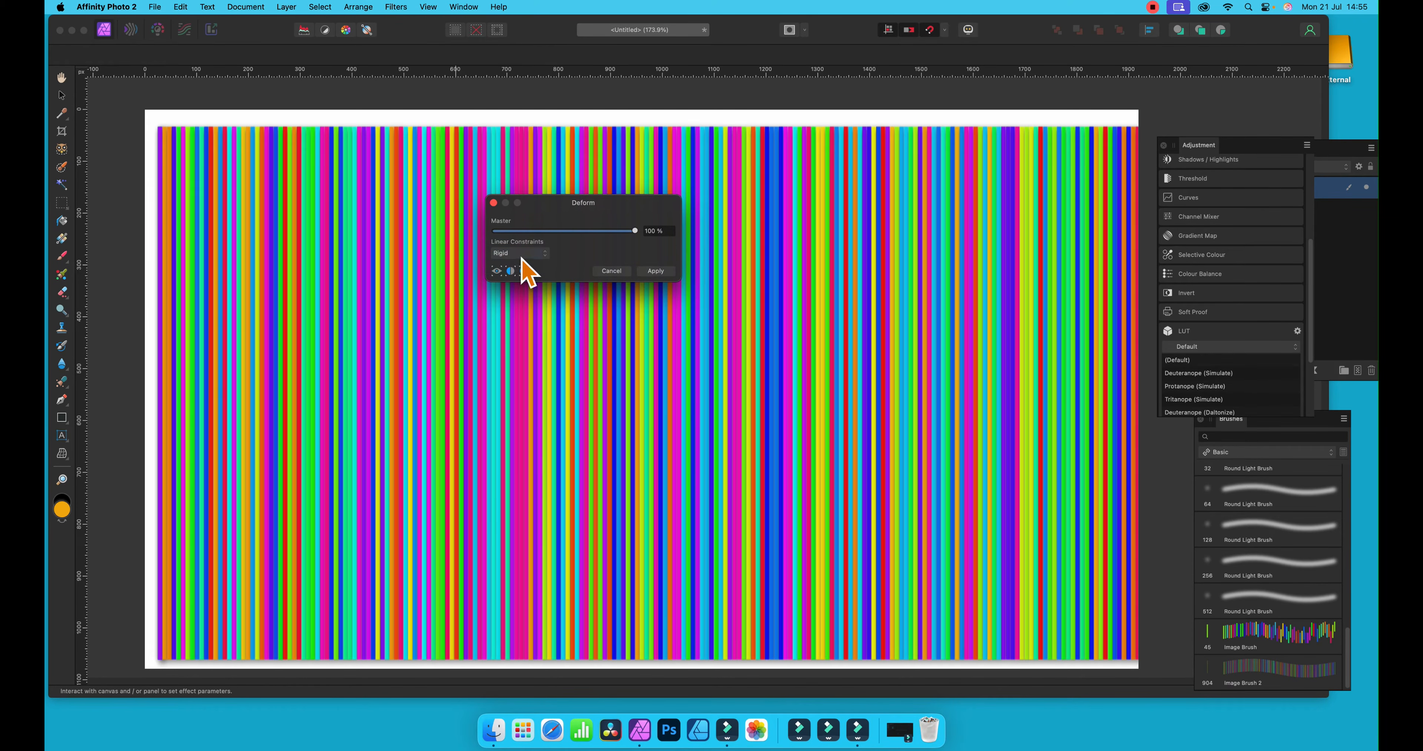
{"action": "left_click_drag", "start_coordinate": [558, 207], "coordinate": [791, 199]}
{"action": "left_click", "coordinate": [504, 268]}
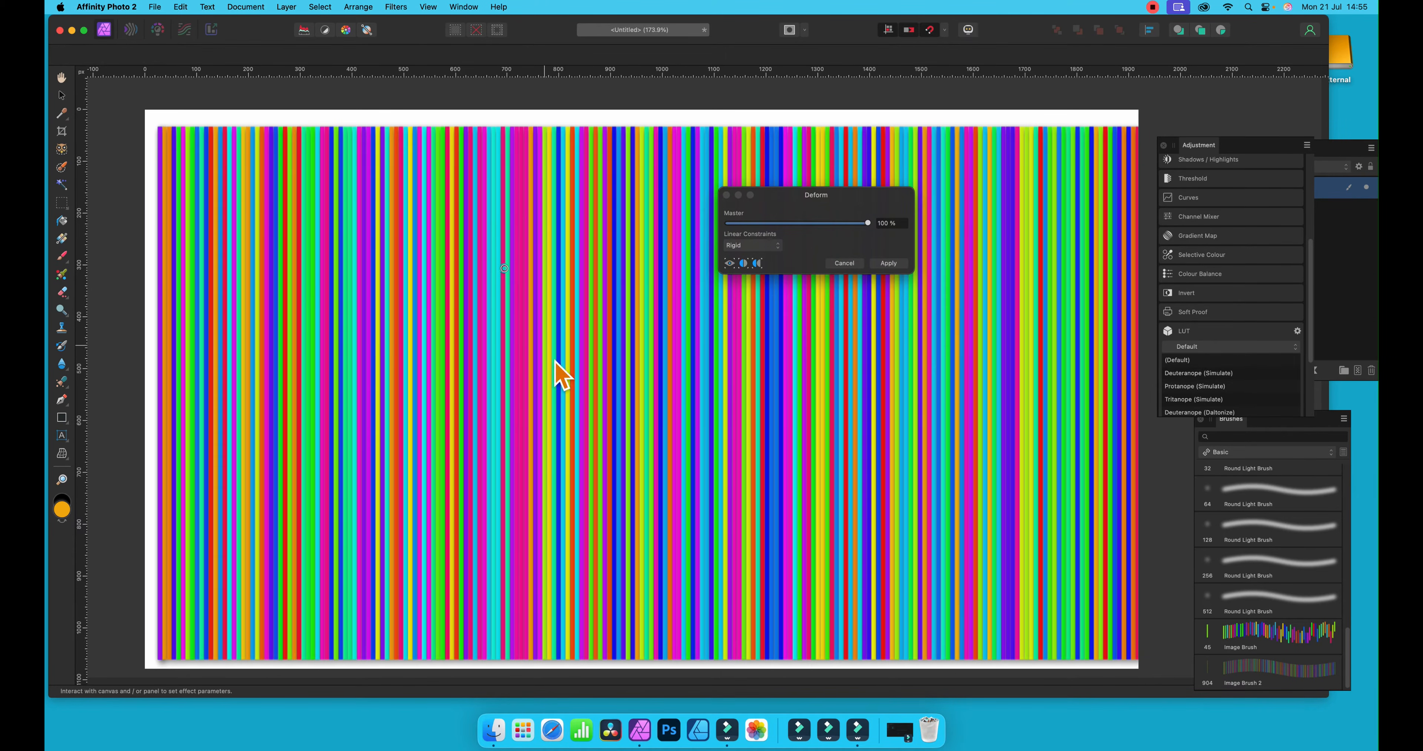
{"action": "left_click", "coordinate": [670, 403]}
{"action": "left_click", "coordinate": [781, 343]}
{"action": "left_click", "coordinate": [797, 481]}
Bend the stripes by pulling Deform points toward the canvas's upper right, its upper left, the lower left and leftward from the centre
{"action": "left_click_drag", "start_coordinate": [781, 343], "coordinate": [906, 131]}
{"action": "left_click_drag", "start_coordinate": [670, 403], "coordinate": [563, 401]}
{"action": "left_click_drag", "start_coordinate": [303, 218], "coordinate": [189, 148]}
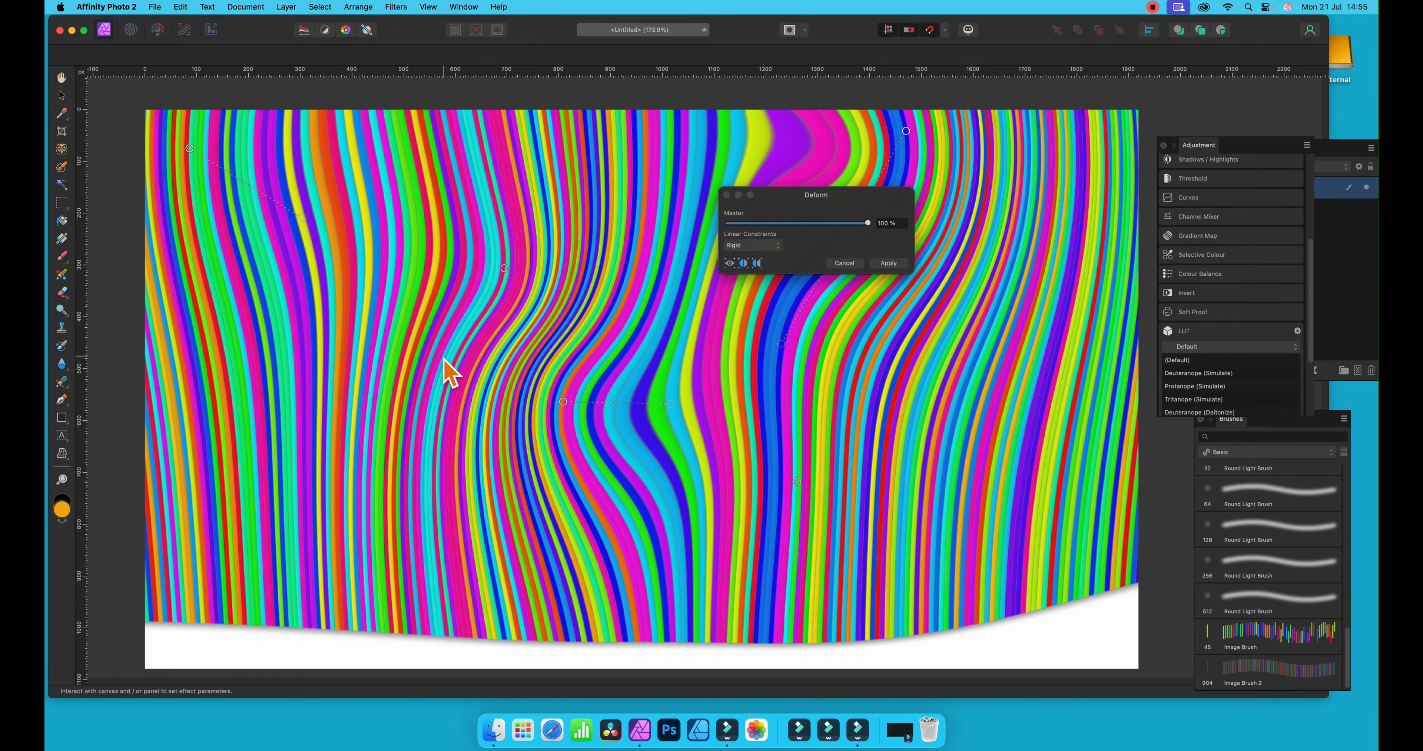
{"action": "left_click_drag", "start_coordinate": [444, 355], "coordinate": [360, 457]}
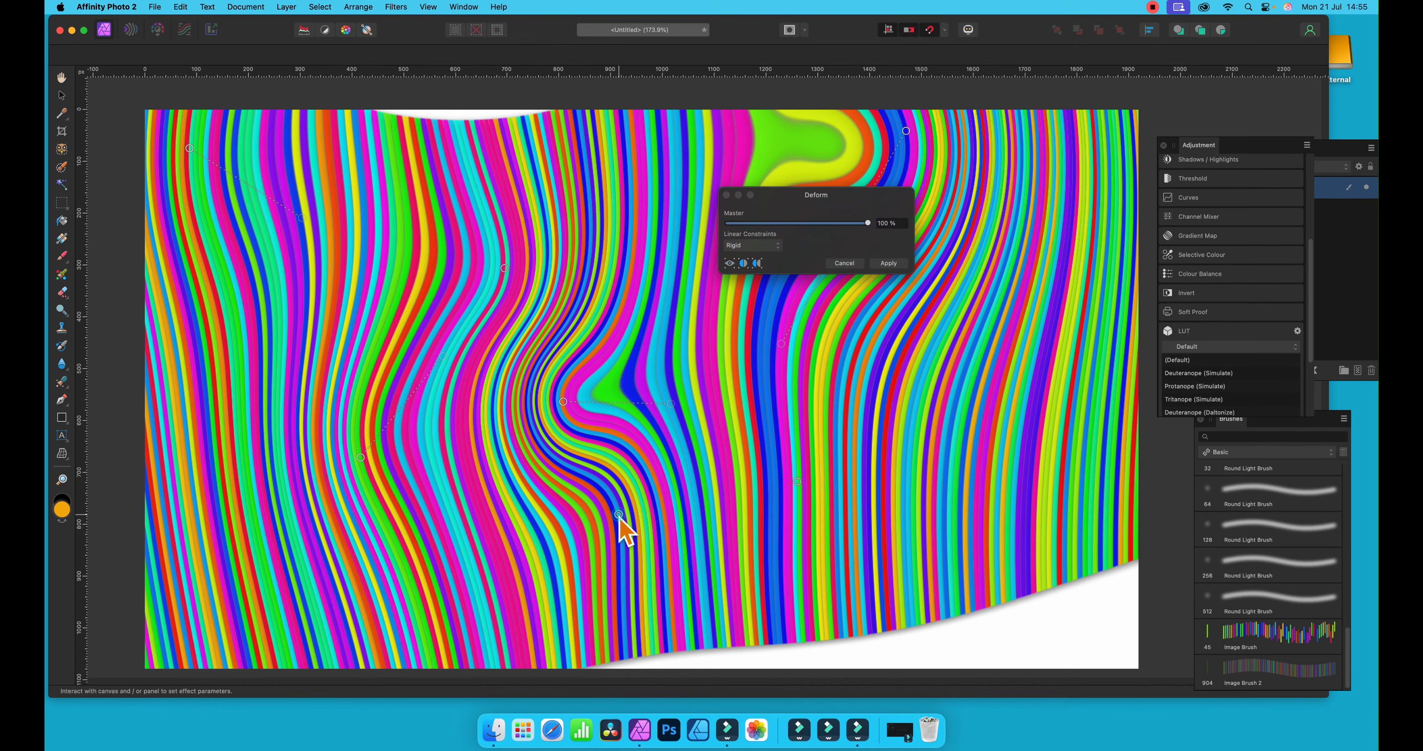
Stretch the lower middle and lower right stripes toward the bottom-right corner with more Deform points, apply the filter, and undo it
{"action": "left_click", "coordinate": [618, 514]}
{"action": "left_click_drag", "start_coordinate": [619, 514], "coordinate": [761, 617]}
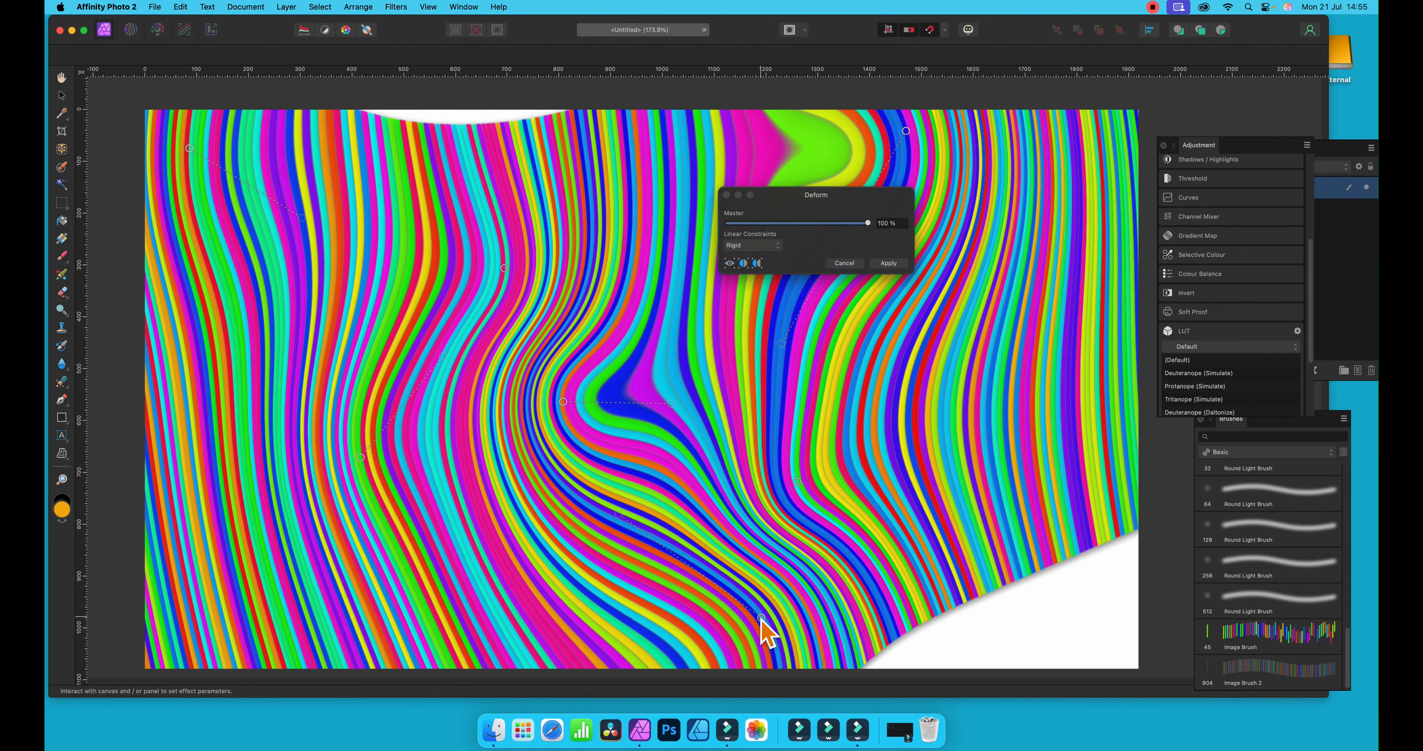
{"action": "left_click", "coordinate": [964, 493]}
{"action": "left_click_drag", "start_coordinate": [966, 494], "coordinate": [1090, 599]}
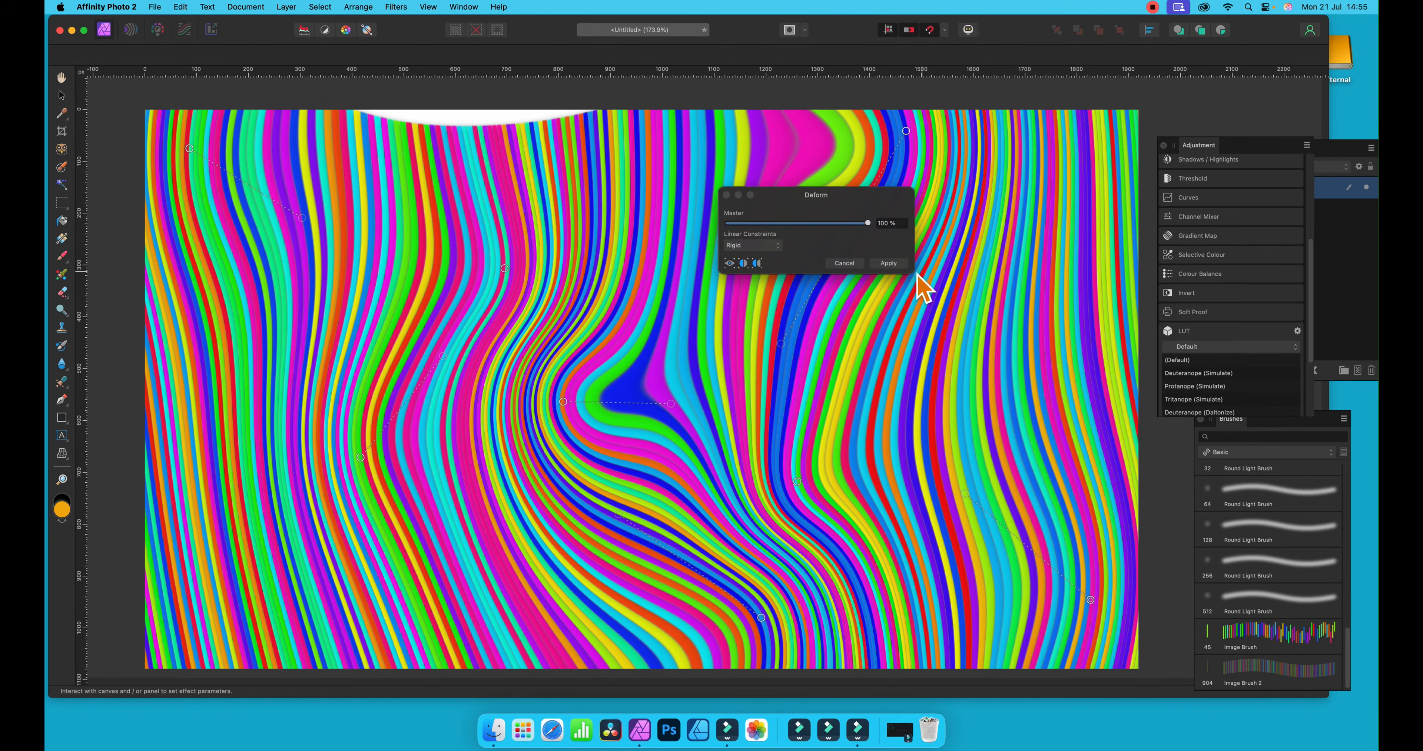
{"action": "left_click", "coordinate": [899, 263]}
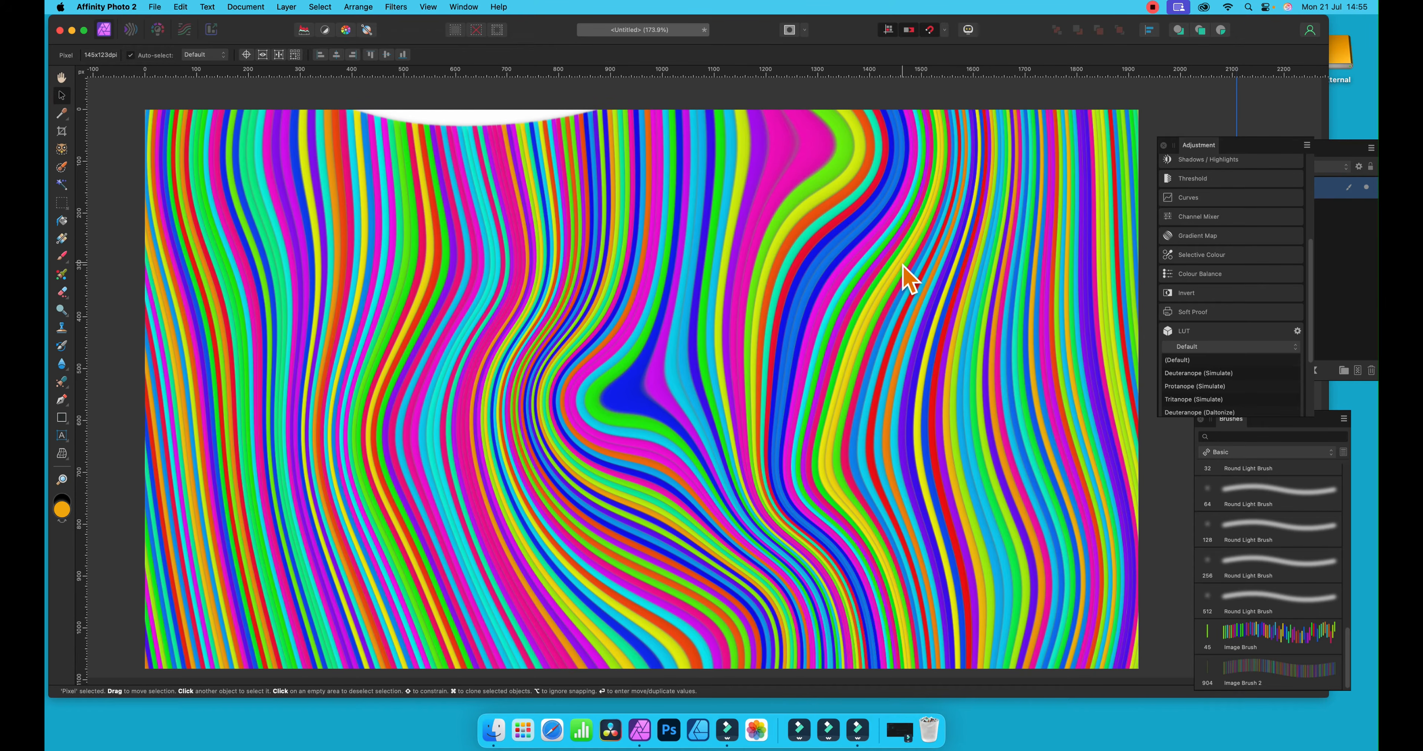
{"action": "key", "text": "super+z"}
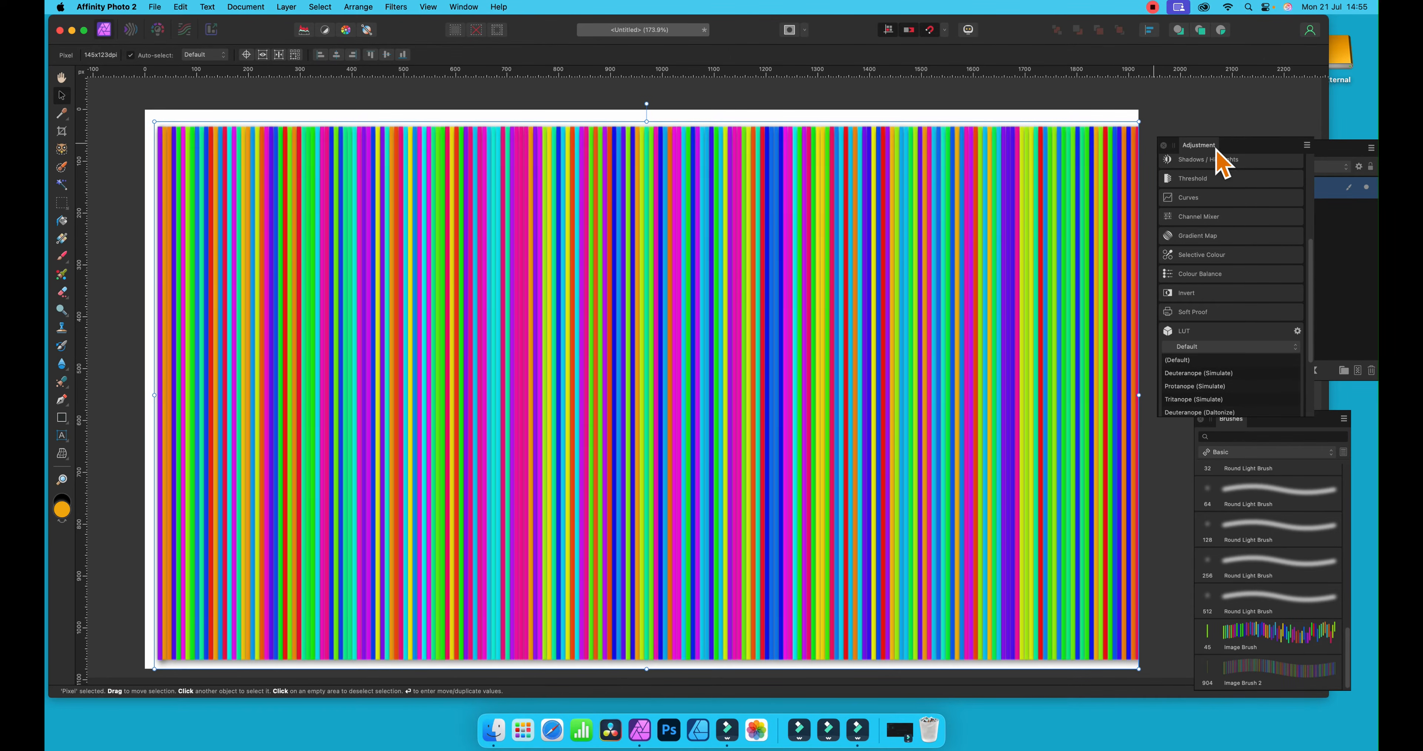
Add a LUT adjustment above the striped layer using the Deuteranope (Simulate) preset
{"action": "left_click_drag", "start_coordinate": [1204, 143], "coordinate": [949, 158]}
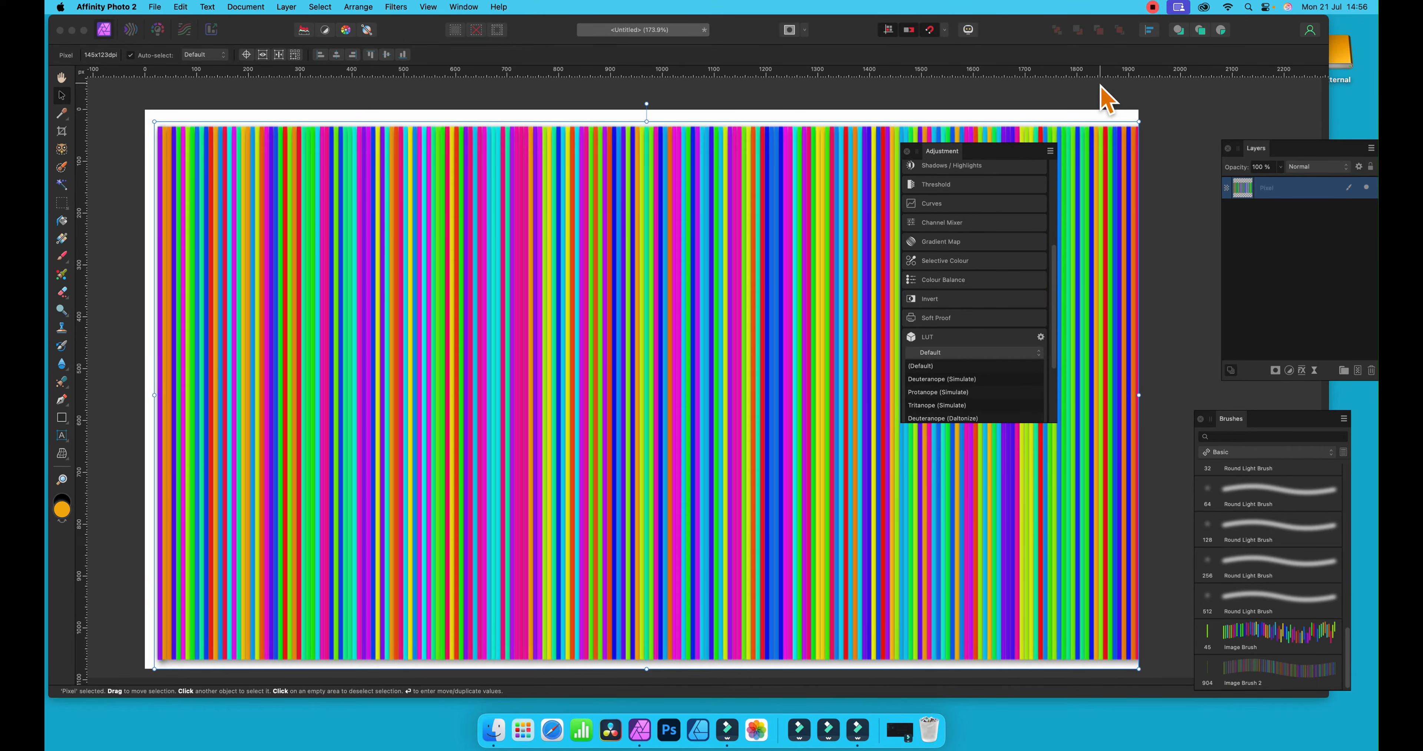
{"action": "left_click", "coordinate": [286, 7]}
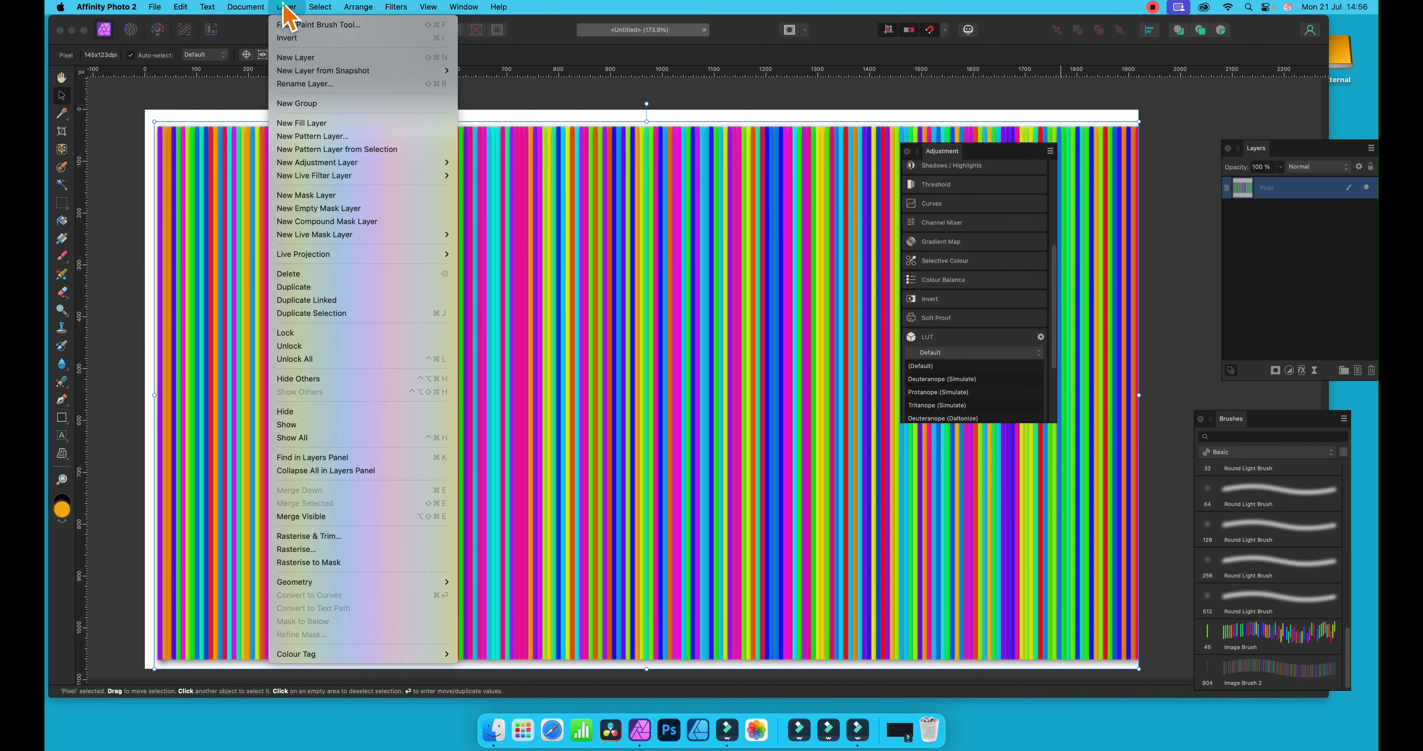
{"action": "mouse_move", "coordinate": [332, 166]}
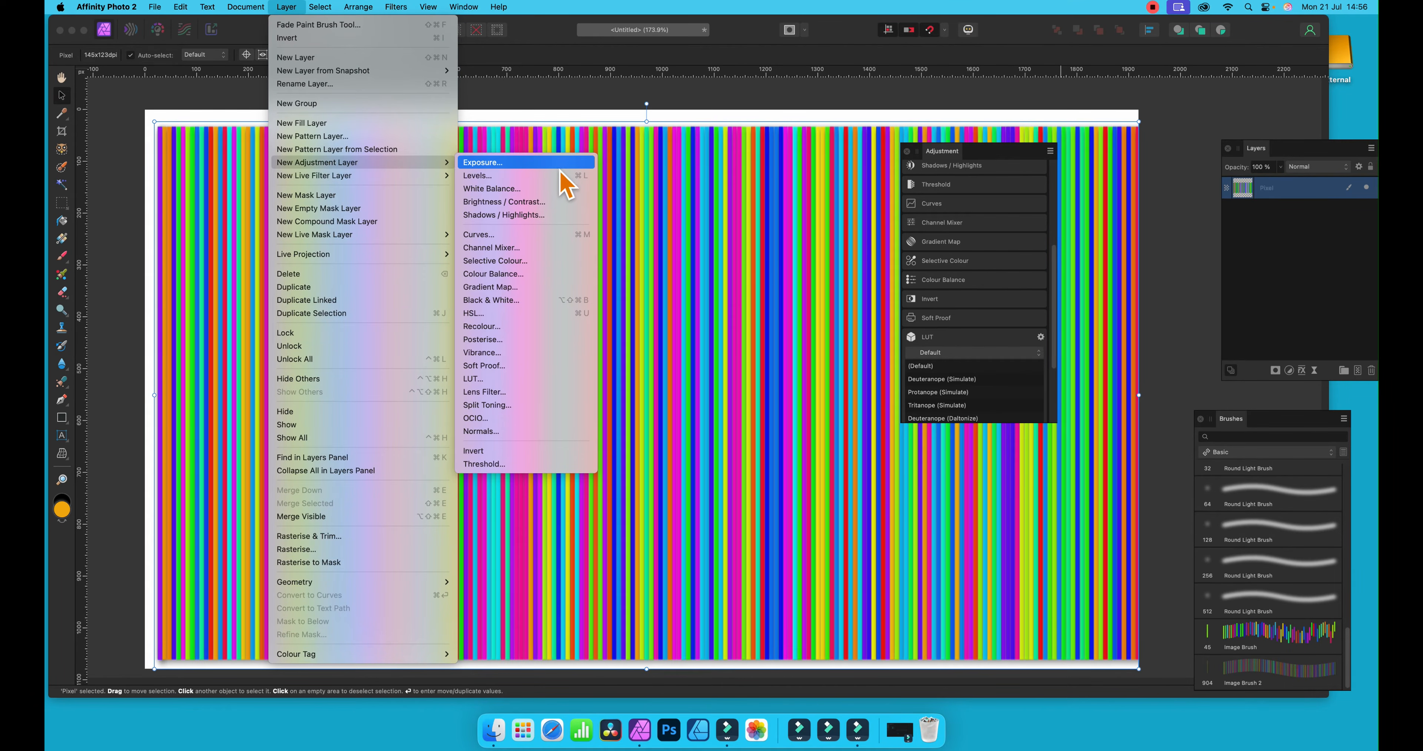
{"action": "left_click", "coordinate": [1208, 457]}
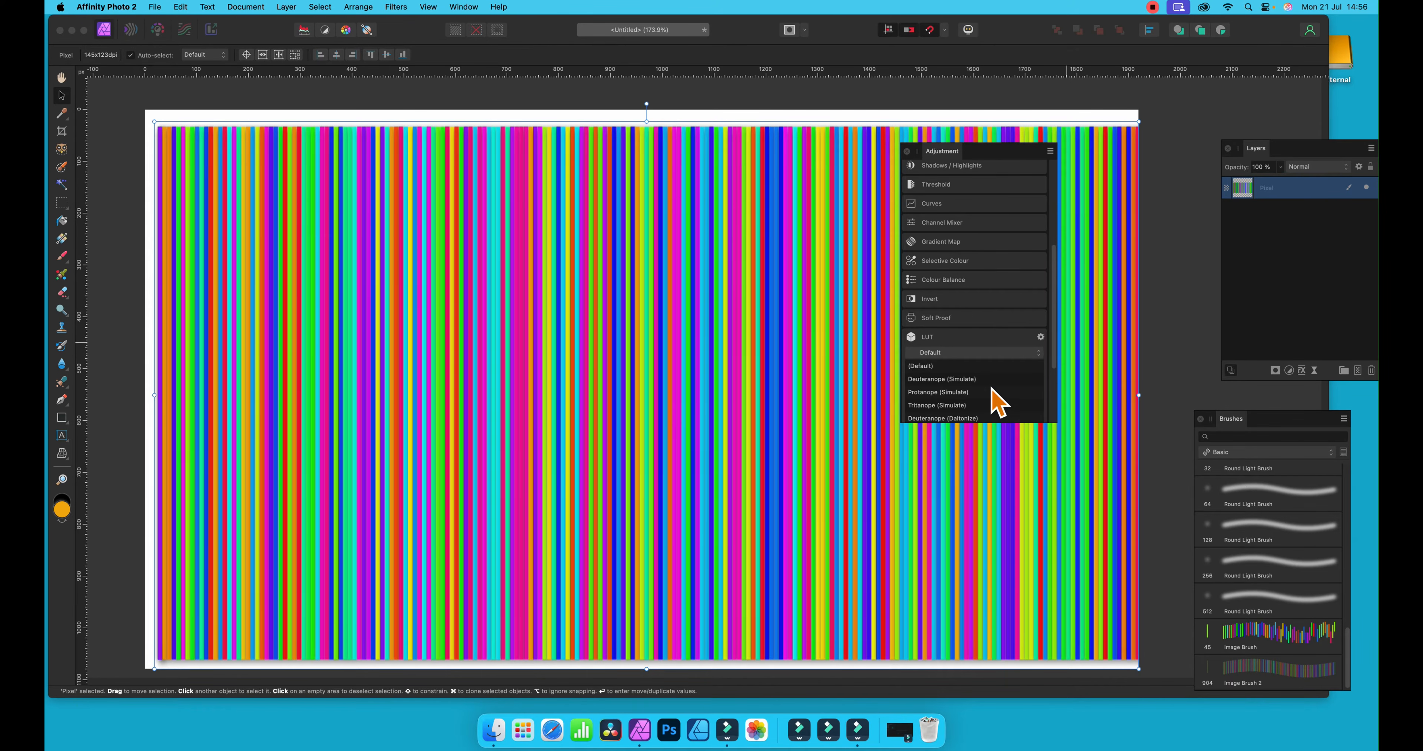
{"action": "scroll", "coordinate": [990, 393], "scroll_direction": "down", "scroll_amount": 3}
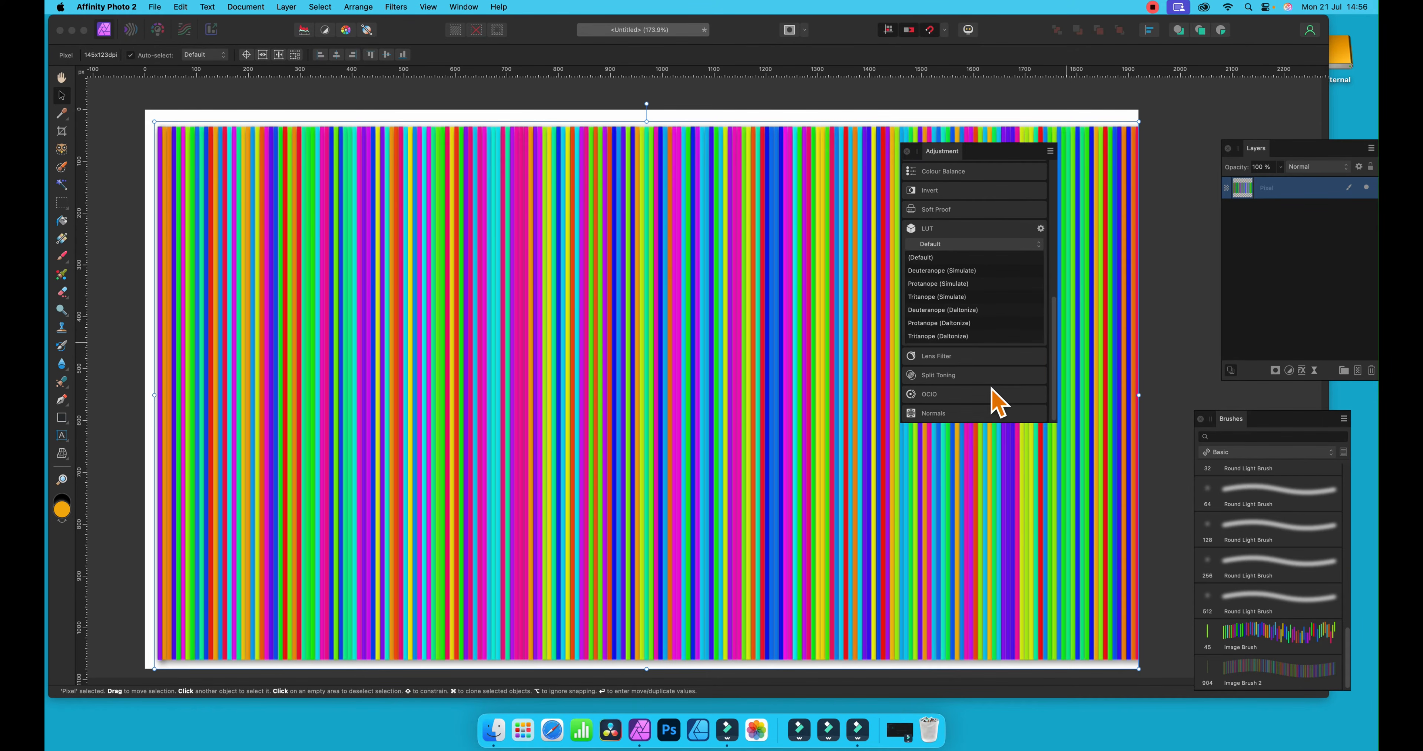
{"action": "left_click", "coordinate": [931, 270]}
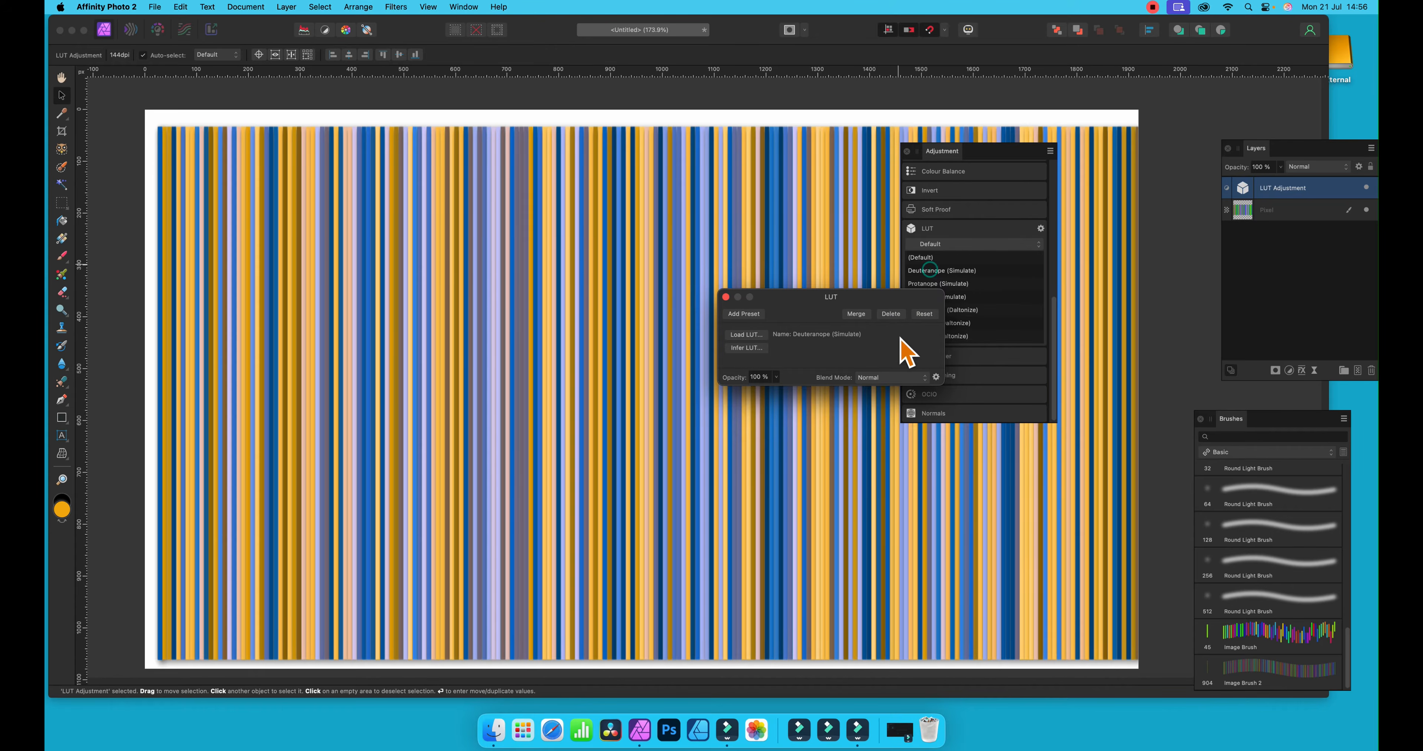
{"action": "left_click", "coordinate": [725, 297]}
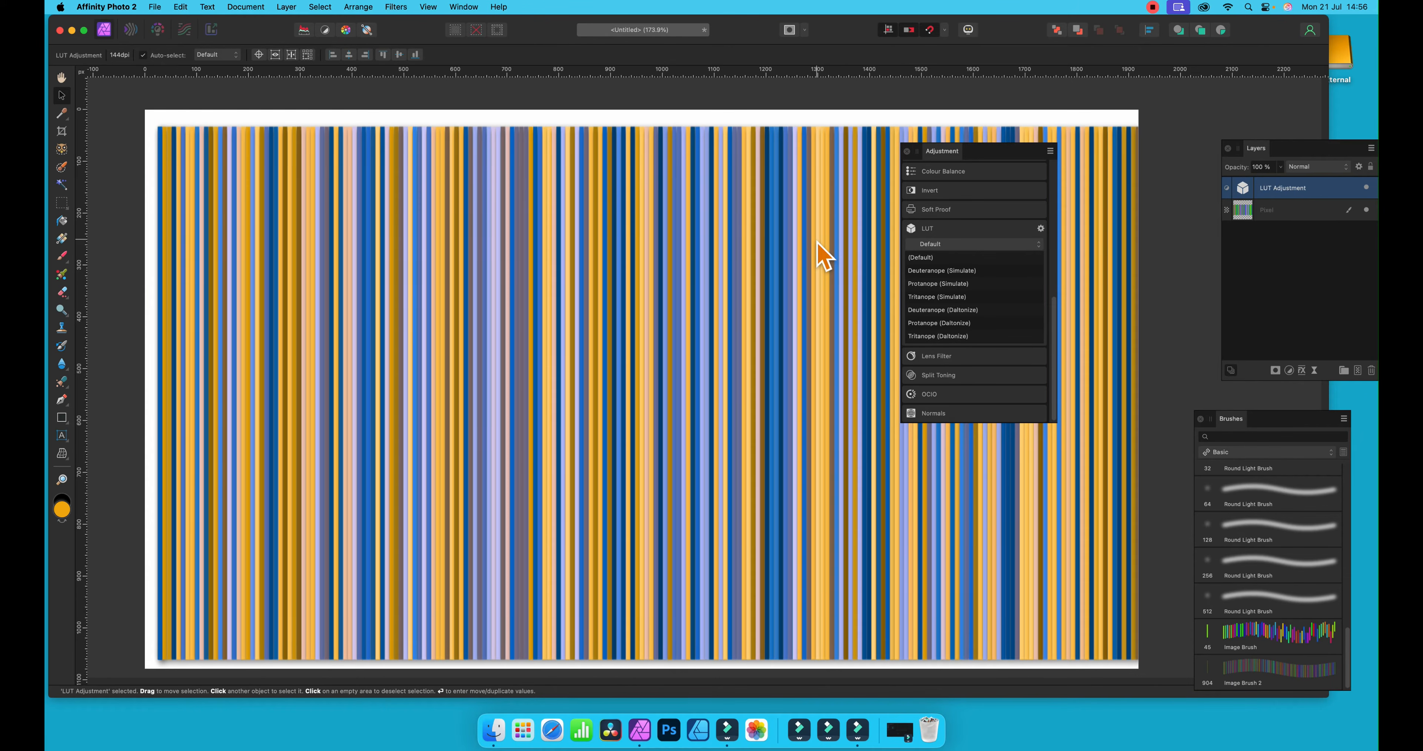
Try the Protanope (Simulate) preset on the LUT adjustment and replace it with Tritanope (Simulate)
{"action": "left_click", "coordinate": [930, 283]}
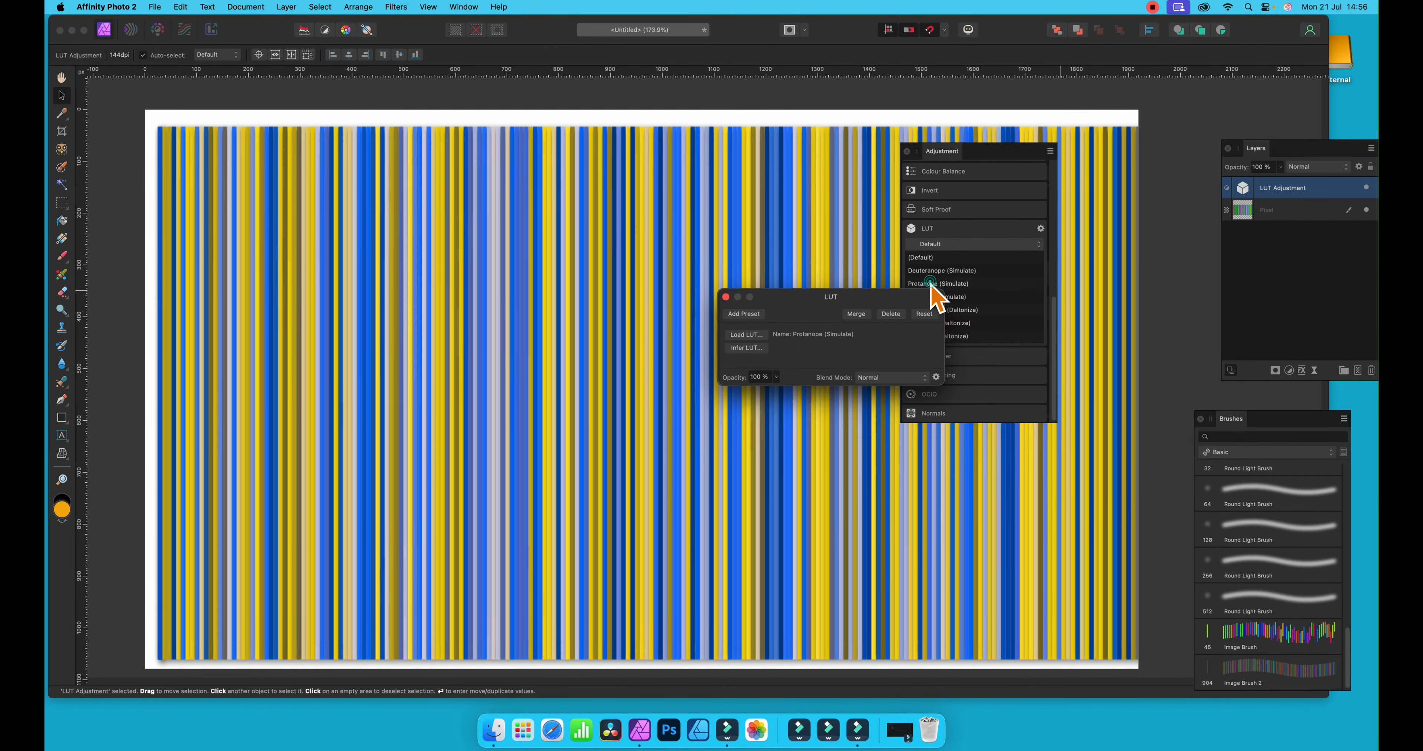
{"action": "left_click", "coordinate": [726, 296]}
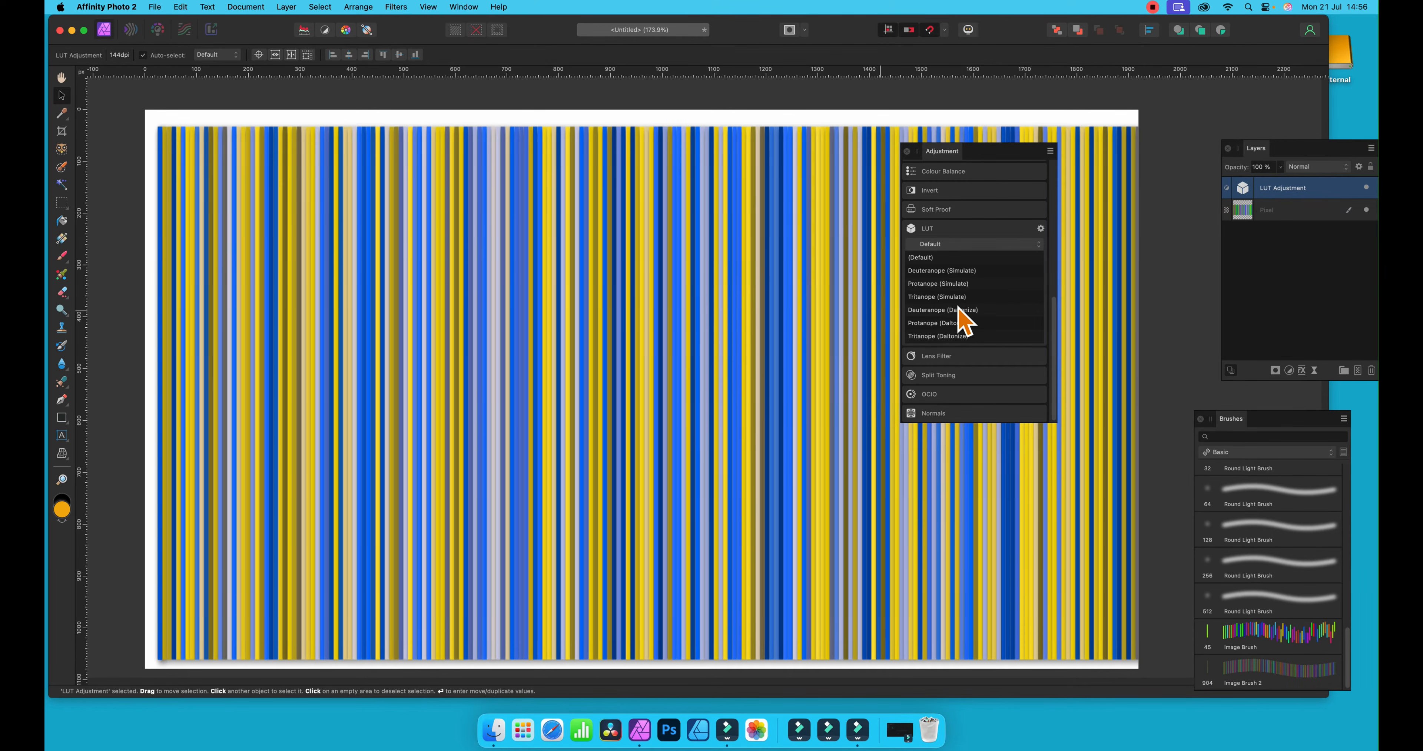
{"action": "left_click", "coordinate": [930, 296]}
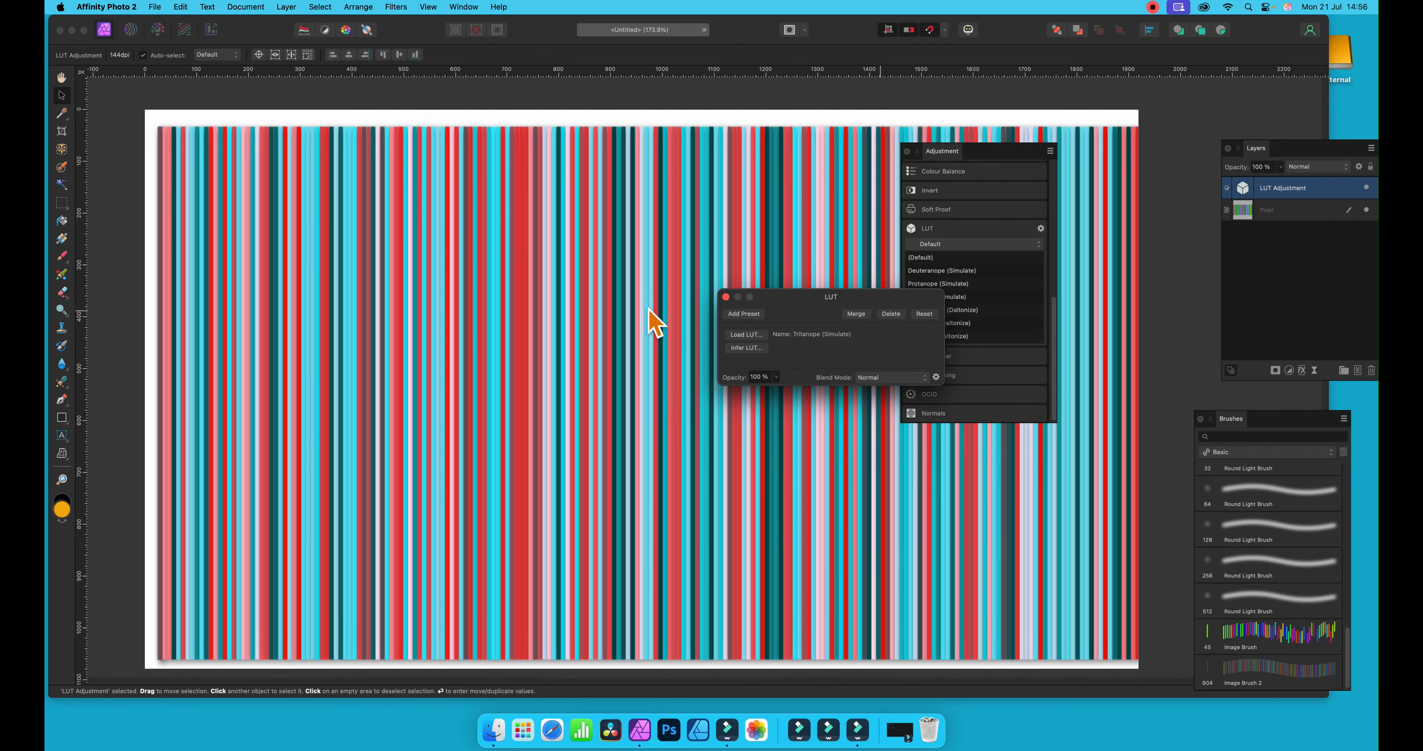
Merge the Tritanope (Simulate) LUT adjustment into the striped layer
{"action": "left_click", "coordinate": [856, 314]}
{"action": "left_click_drag", "start_coordinate": [1260, 147], "coordinate": [1130, 156]}
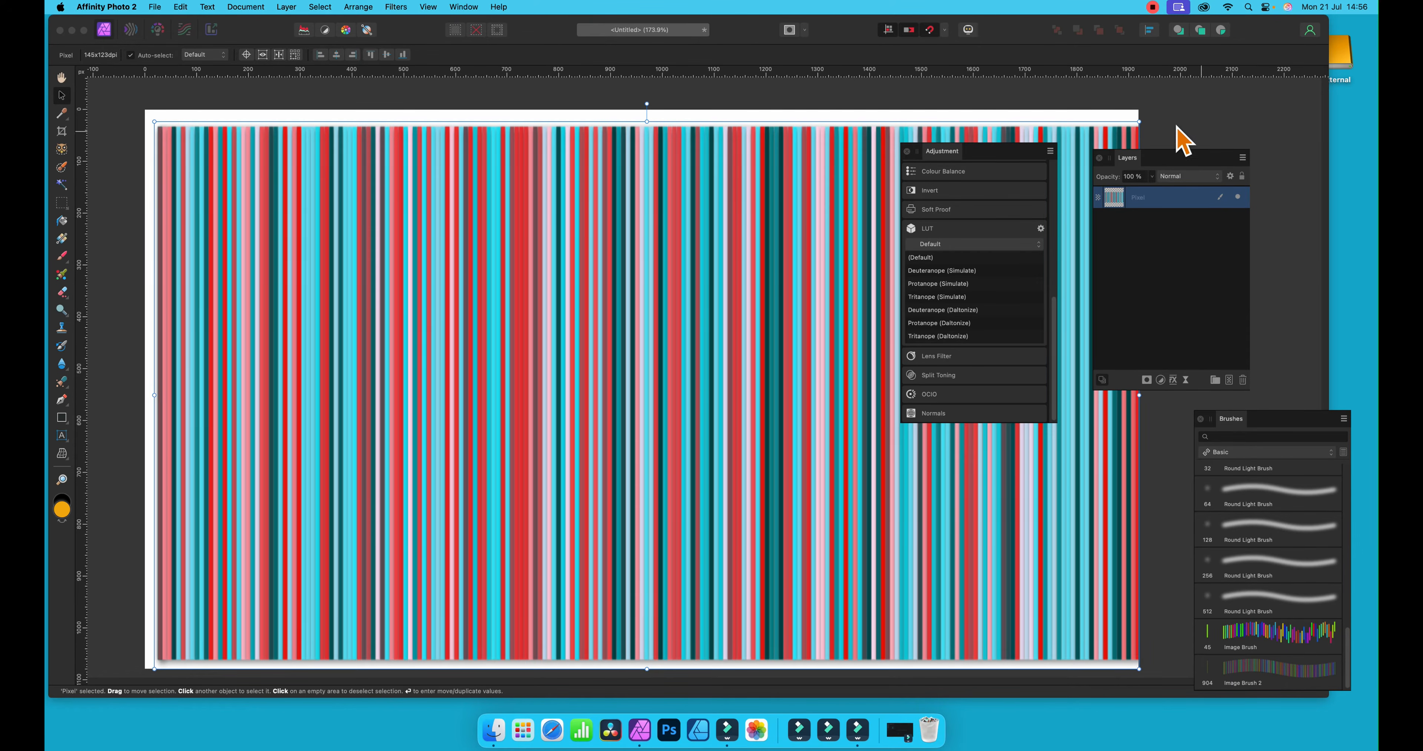
{"action": "left_click", "coordinate": [402, 7]}
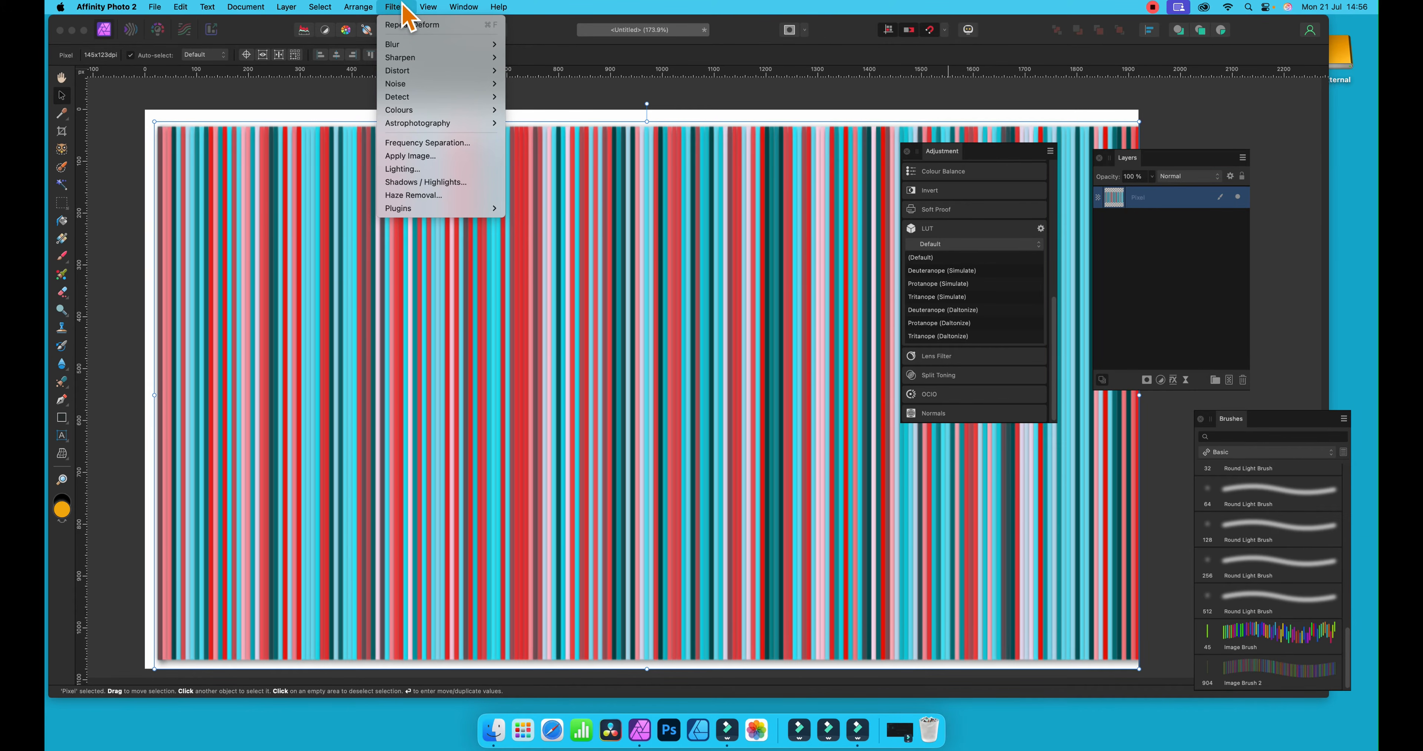
{"action": "mouse_move", "coordinate": [411, 70]}
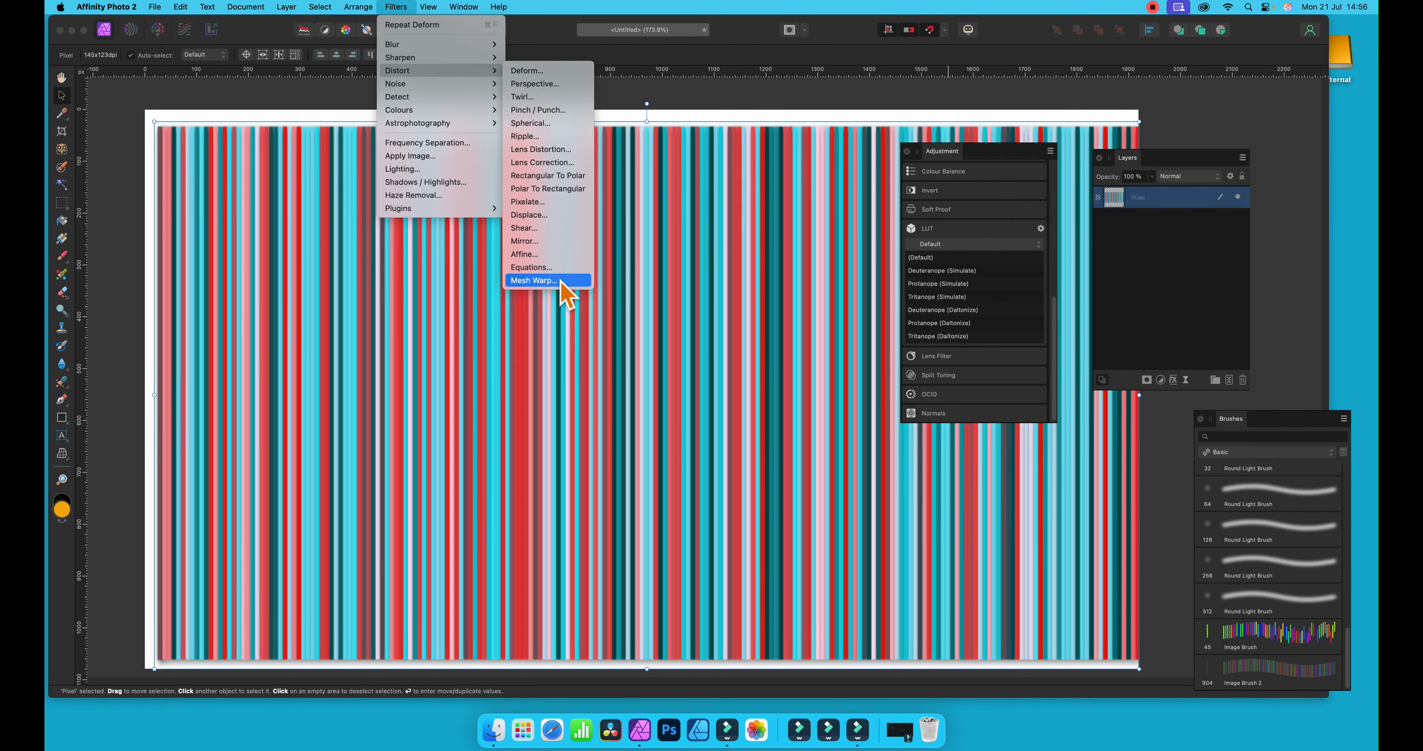
{"action": "left_click", "coordinate": [287, 321]}
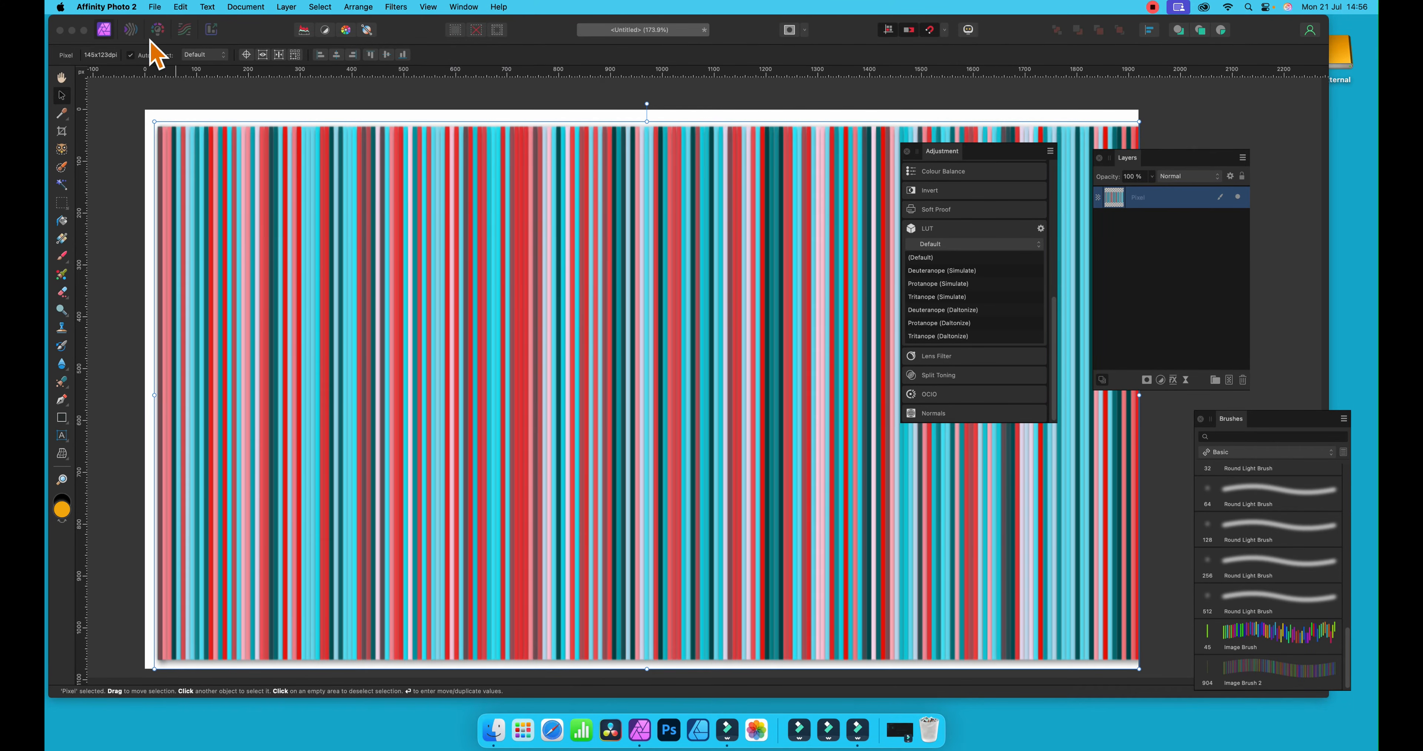
Liquify the stripes by pushing the left half leftward, the upper right rightward and the lower right downward, and apply the result
{"action": "left_click", "coordinate": [132, 34]}
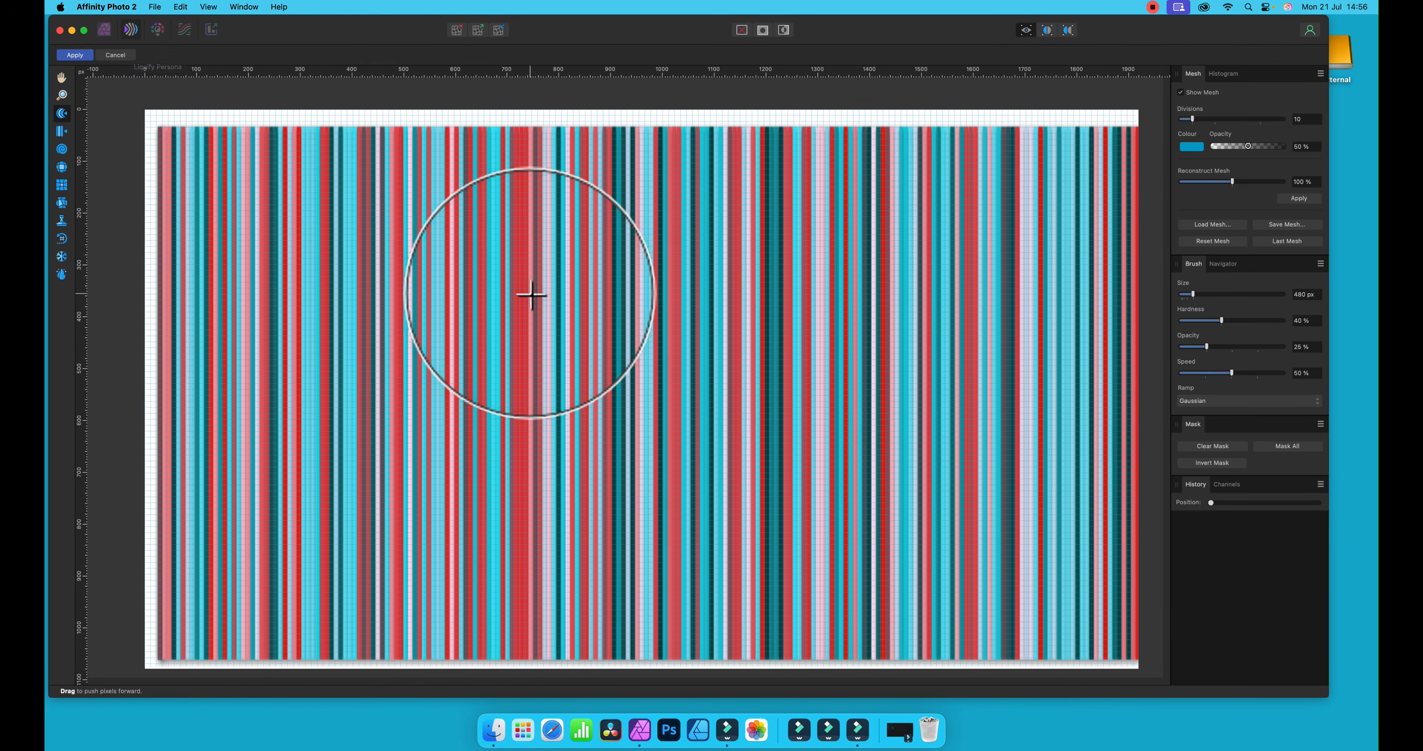
{"action": "mouse_move", "coordinate": [532, 296]}
{"action": "left_mouse_down"}
{"action": "mouse_move", "coordinate": [336, 260]}
{"action": "mouse_move", "coordinate": [584, 452]}
{"action": "mouse_move", "coordinate": [228, 497]}
{"action": "left_mouse_up"}
{"action": "mouse_move", "coordinate": [577, 448]}
{"action": "left_mouse_down"}
{"action": "mouse_move", "coordinate": [381, 477]}
{"action": "mouse_move", "coordinate": [476, 484]}
{"action": "left_mouse_up"}
{"action": "left_click_drag", "start_coordinate": [718, 290], "coordinate": [967, 245]}
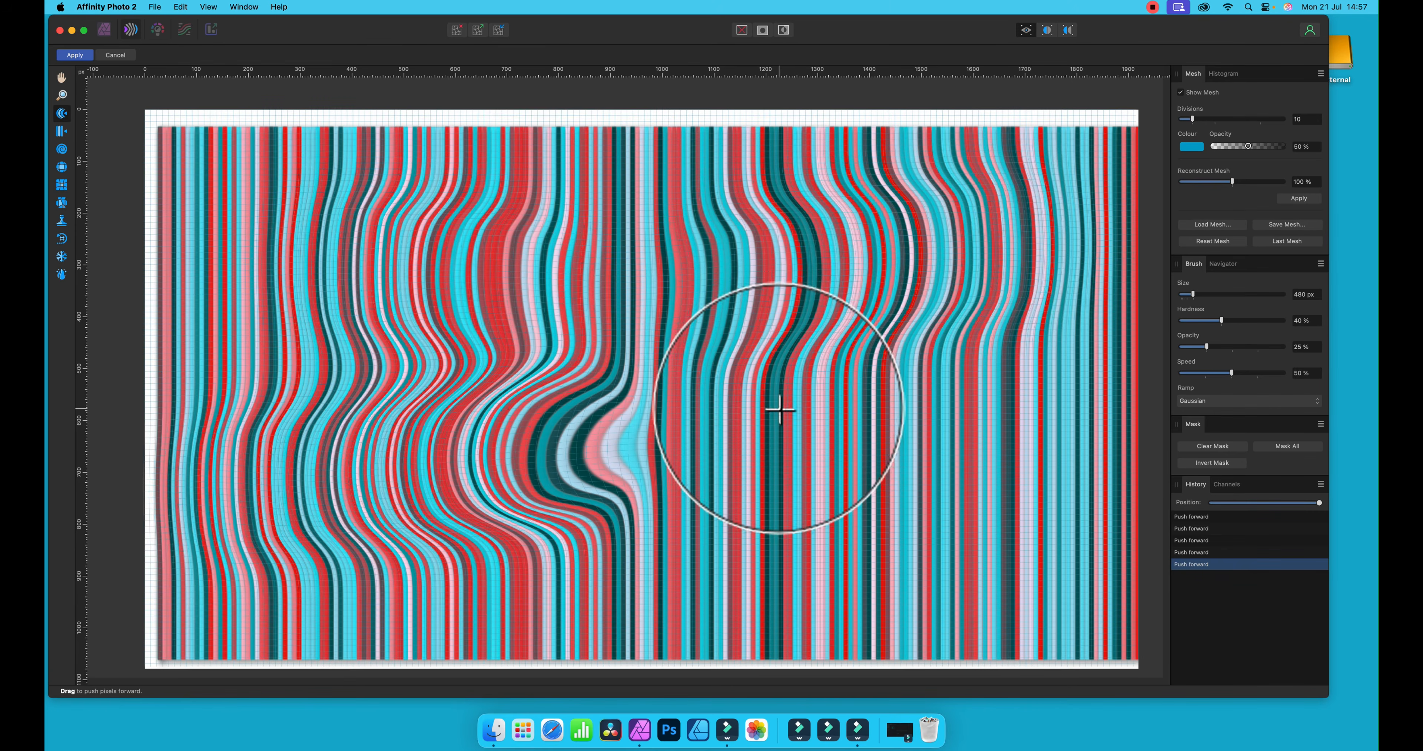
{"action": "mouse_move", "coordinate": [780, 409]}
{"action": "left_mouse_down"}
{"action": "mouse_move", "coordinate": [956, 452]}
{"action": "mouse_move", "coordinate": [813, 440]}
{"action": "mouse_move", "coordinate": [944, 452]}
{"action": "mouse_move", "coordinate": [774, 499]}
{"action": "mouse_move", "coordinate": [795, 525]}
{"action": "mouse_move", "coordinate": [872, 561]}
{"action": "mouse_move", "coordinate": [1047, 586]}
{"action": "left_mouse_up"}
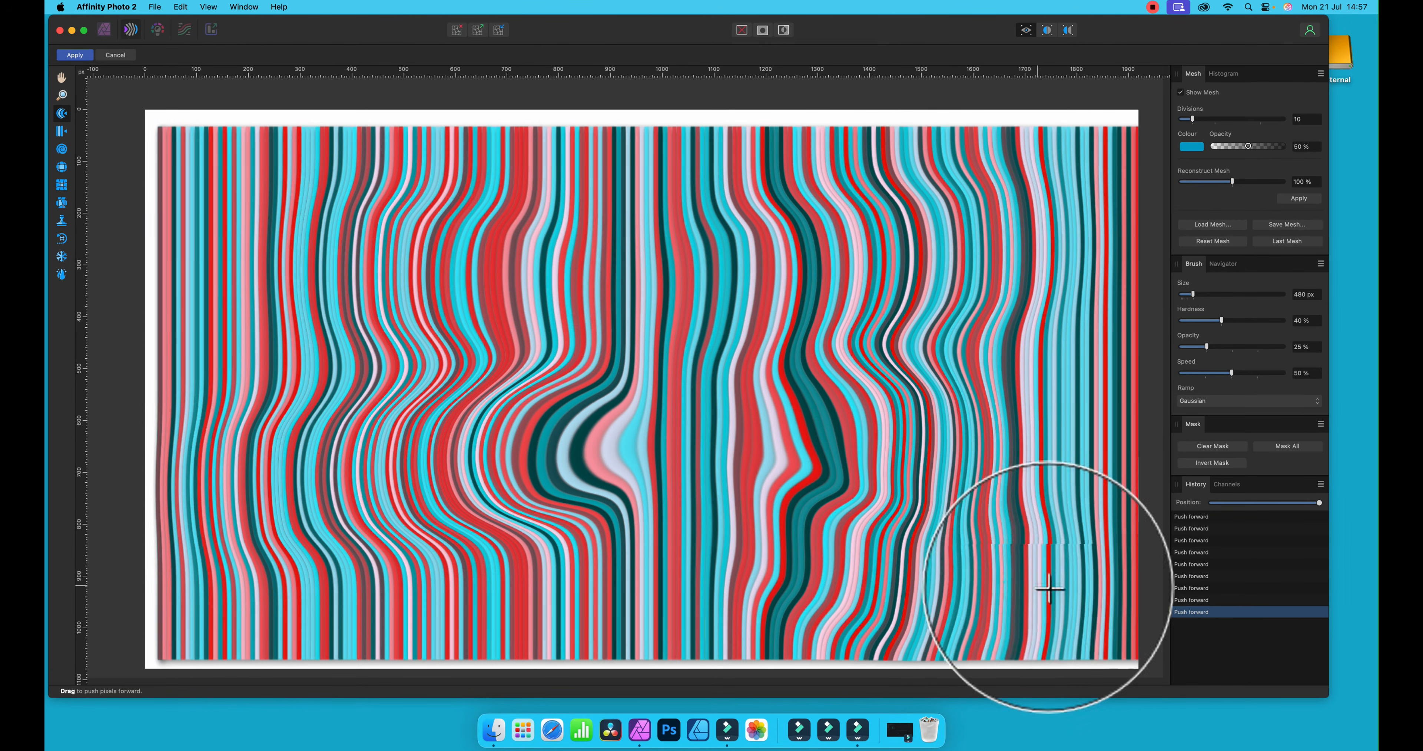
{"action": "left_click", "coordinate": [75, 55]}
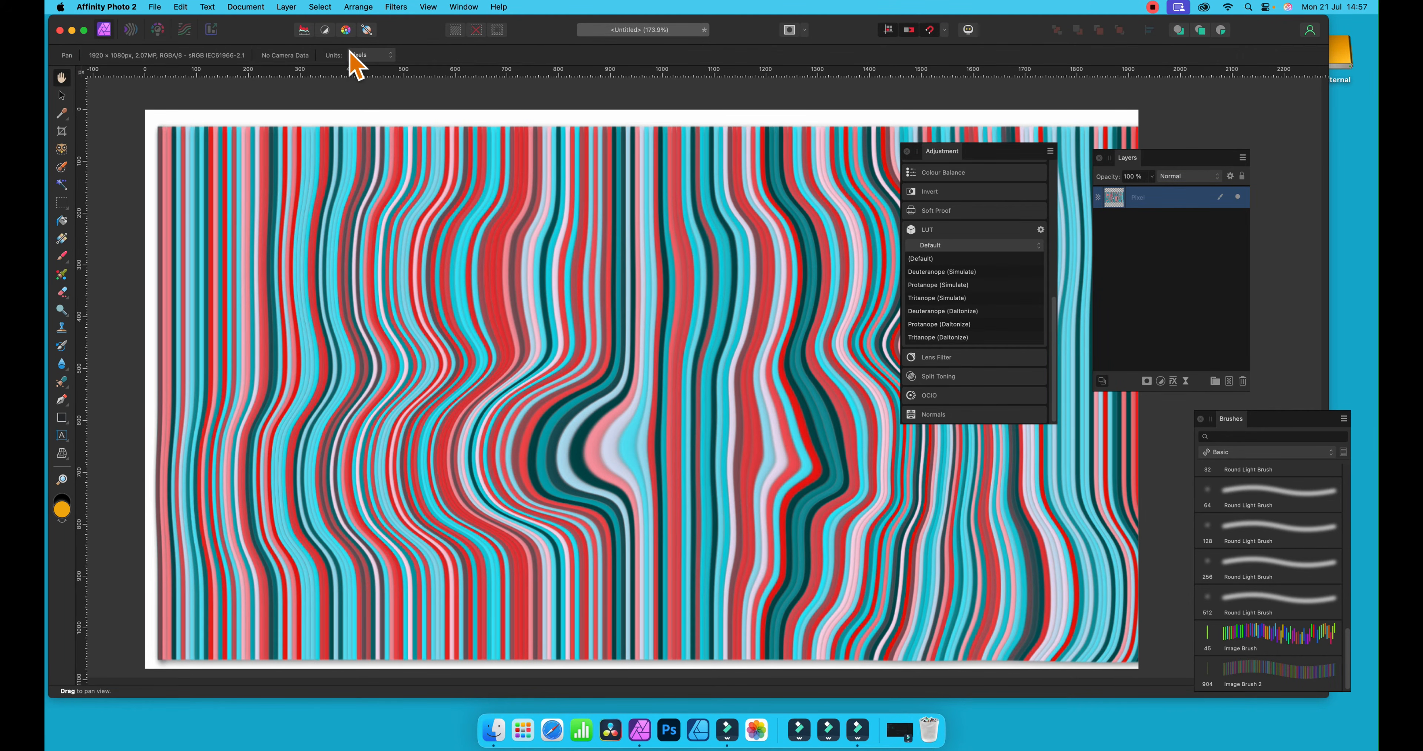
Try fading the Liquify result to about 39% with the Darker Colour blend mode, and dismiss the fade
{"action": "left_click", "coordinate": [286, 7]}
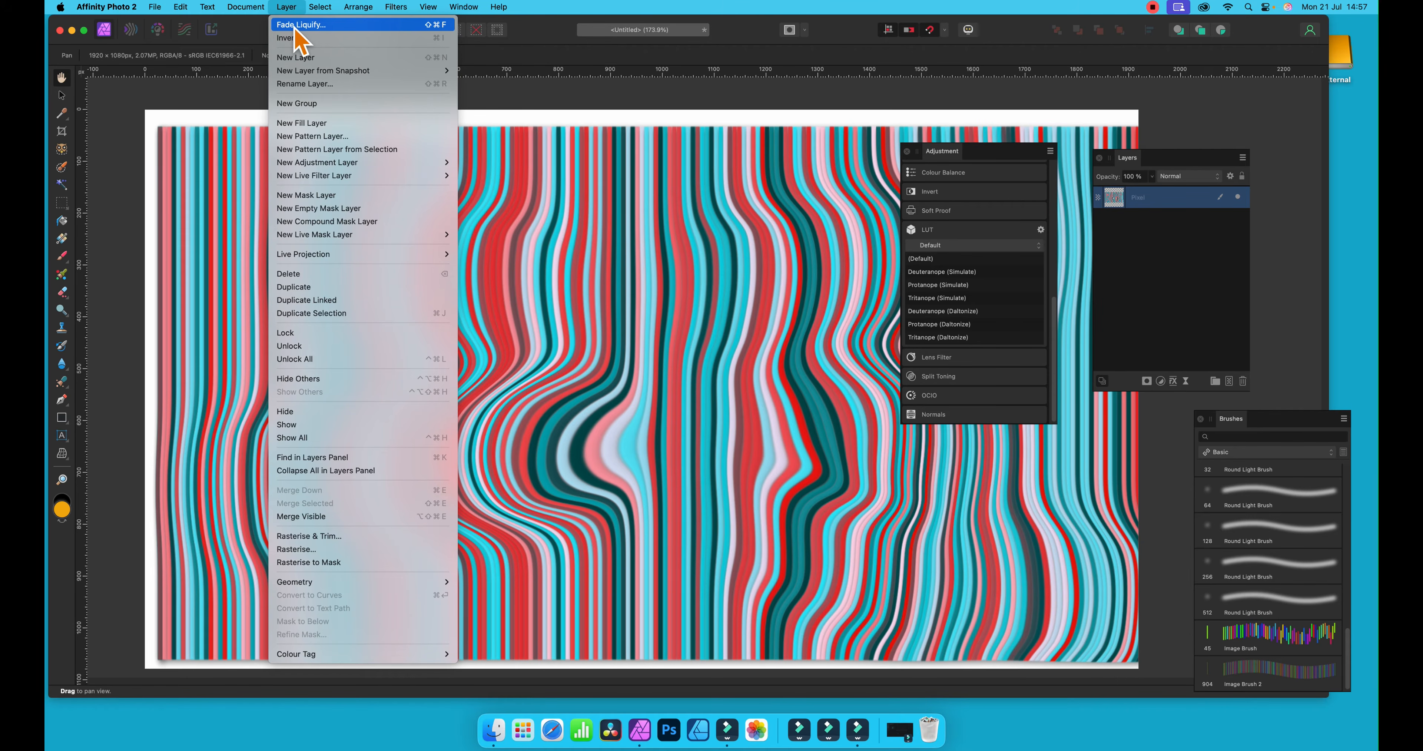
{"action": "left_click", "coordinate": [299, 26]}
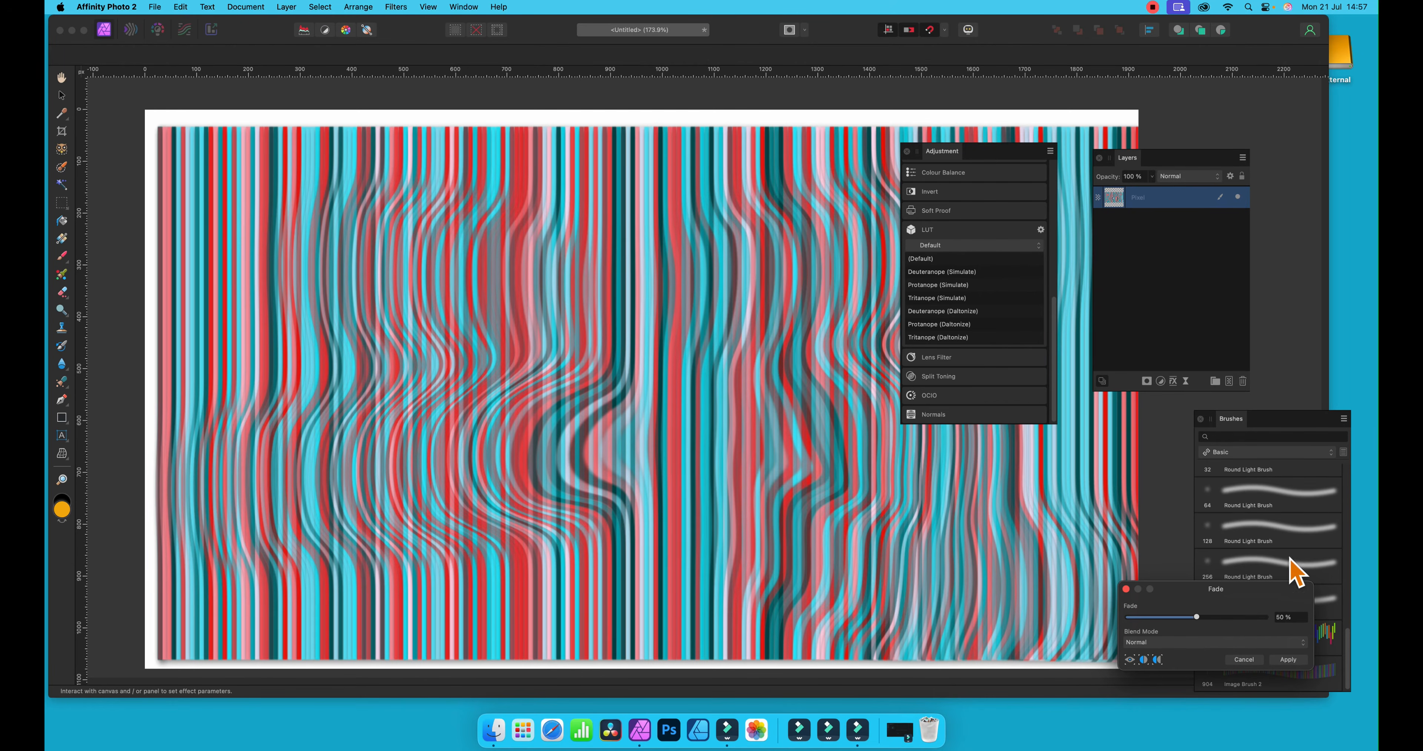
{"action": "left_click_drag", "start_coordinate": [1222, 602], "coordinate": [749, 292]}
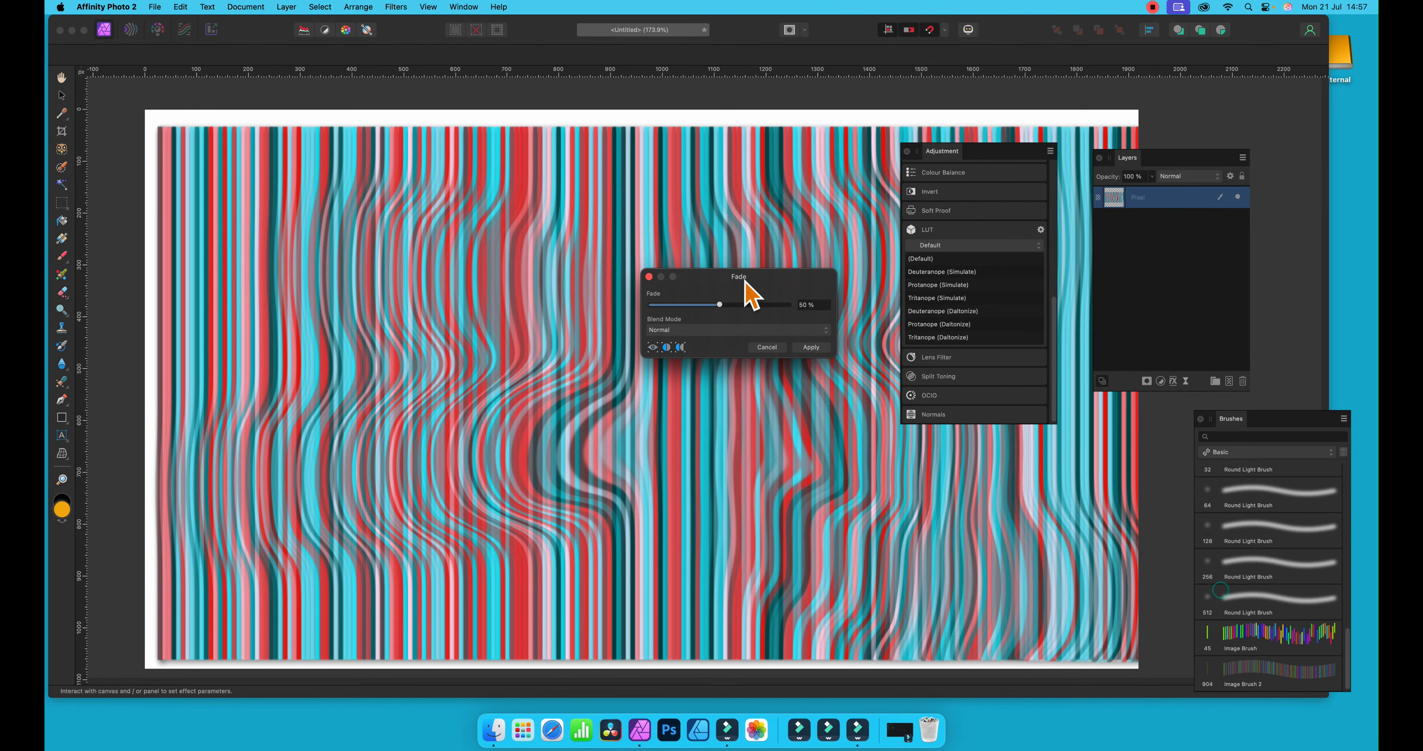
{"action": "left_click", "coordinate": [696, 330]}
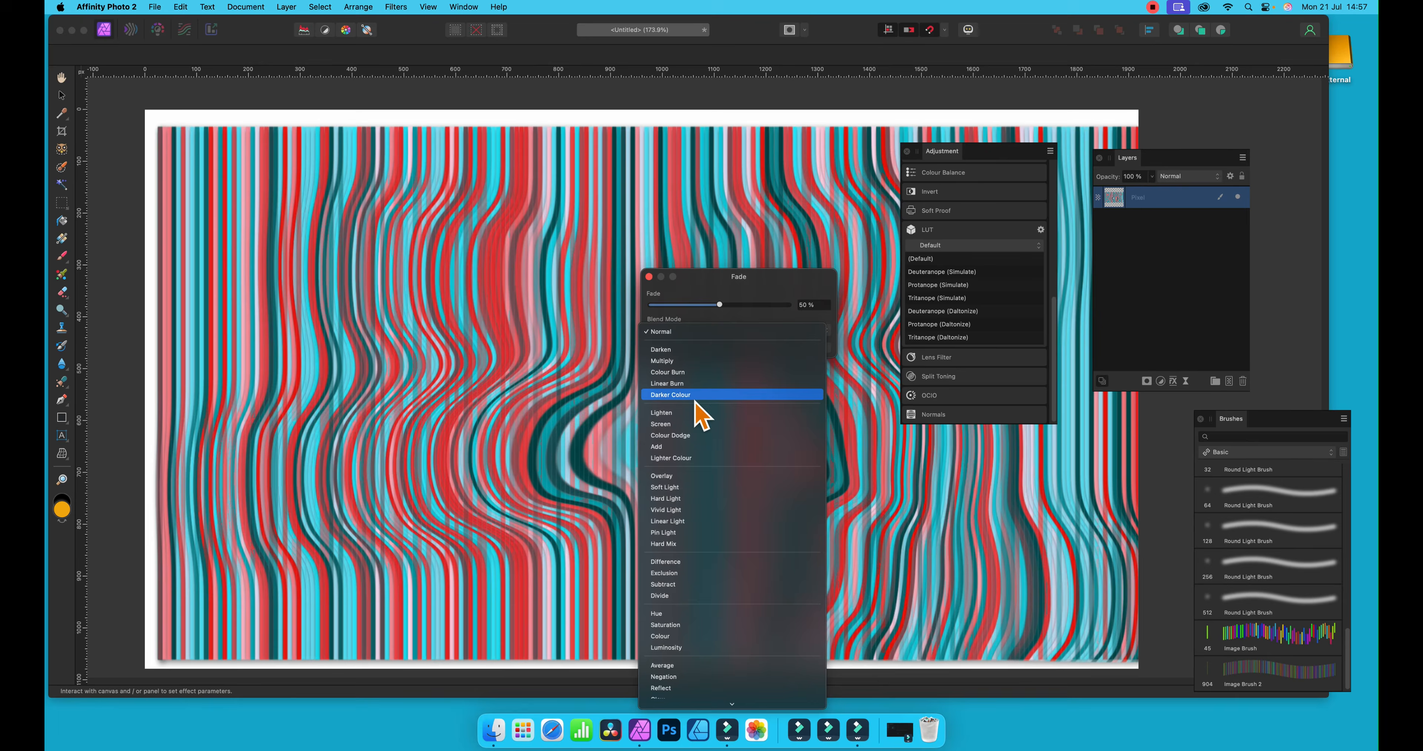
{"action": "left_click", "coordinate": [694, 398]}
{"action": "mouse_move", "coordinate": [714, 304]}
{"action": "left_mouse_down"}
{"action": "mouse_move", "coordinate": [681, 303]}
{"action": "mouse_move", "coordinate": [731, 315]}
{"action": "mouse_move", "coordinate": [697, 312]}
{"action": "left_mouse_up"}
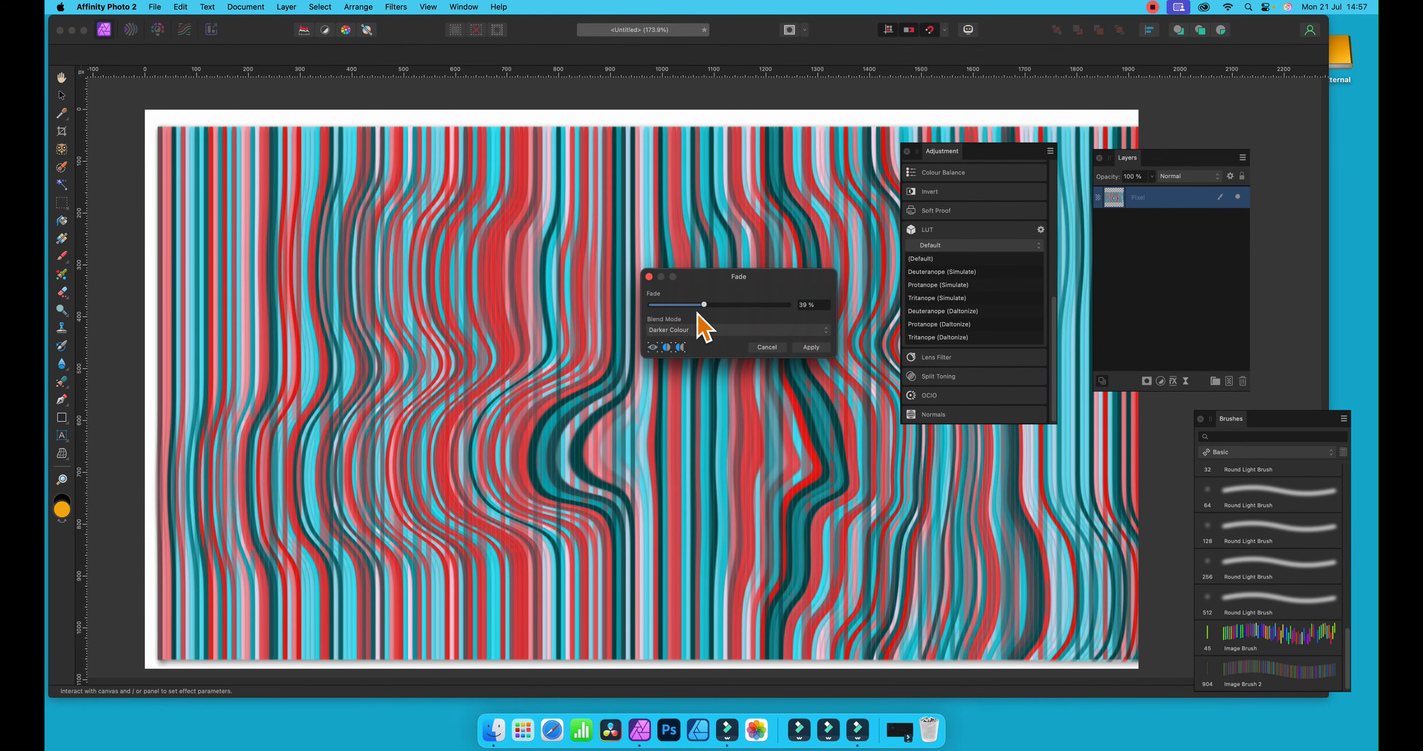
{"action": "left_click", "coordinate": [649, 276]}
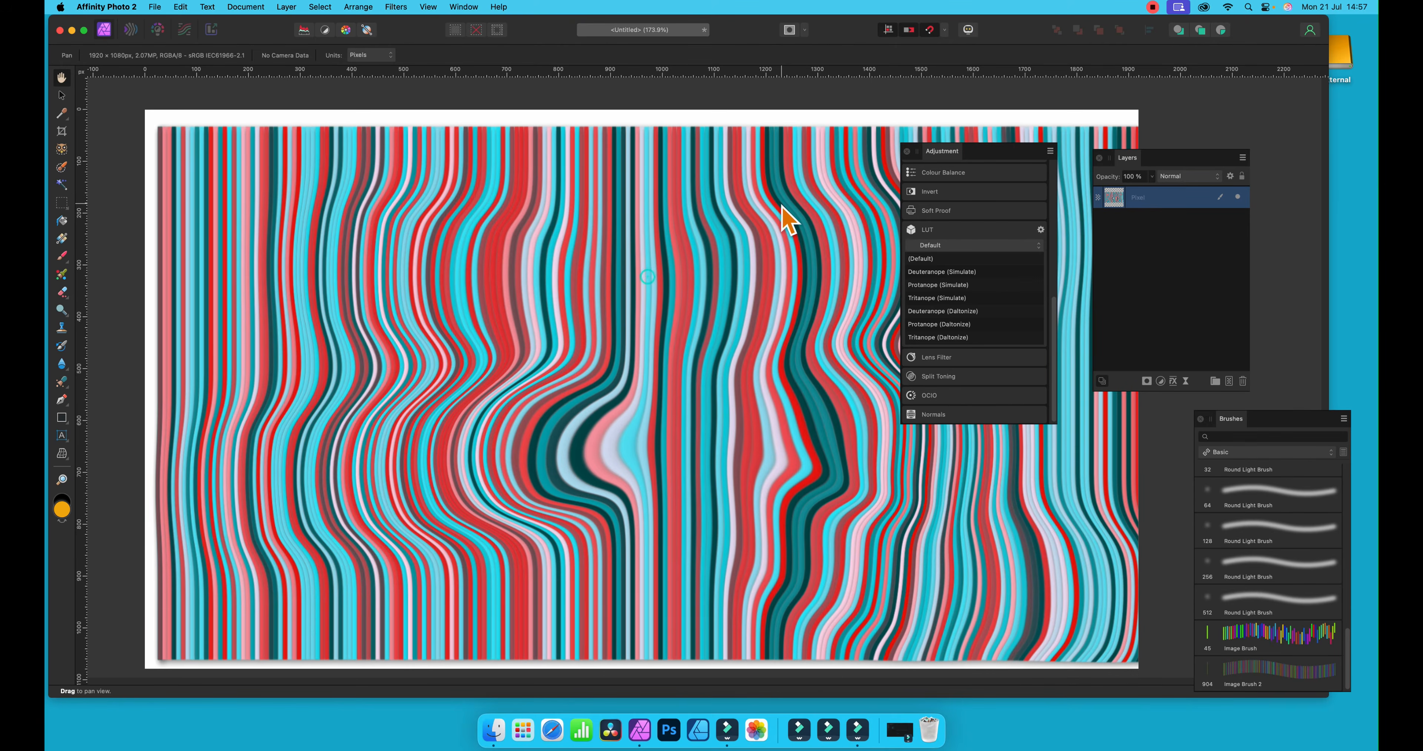
Undo the Liquify distortion and the merged LUT adjustment to restore the original bright stripe colours
{"action": "key", "text": "super+z"}
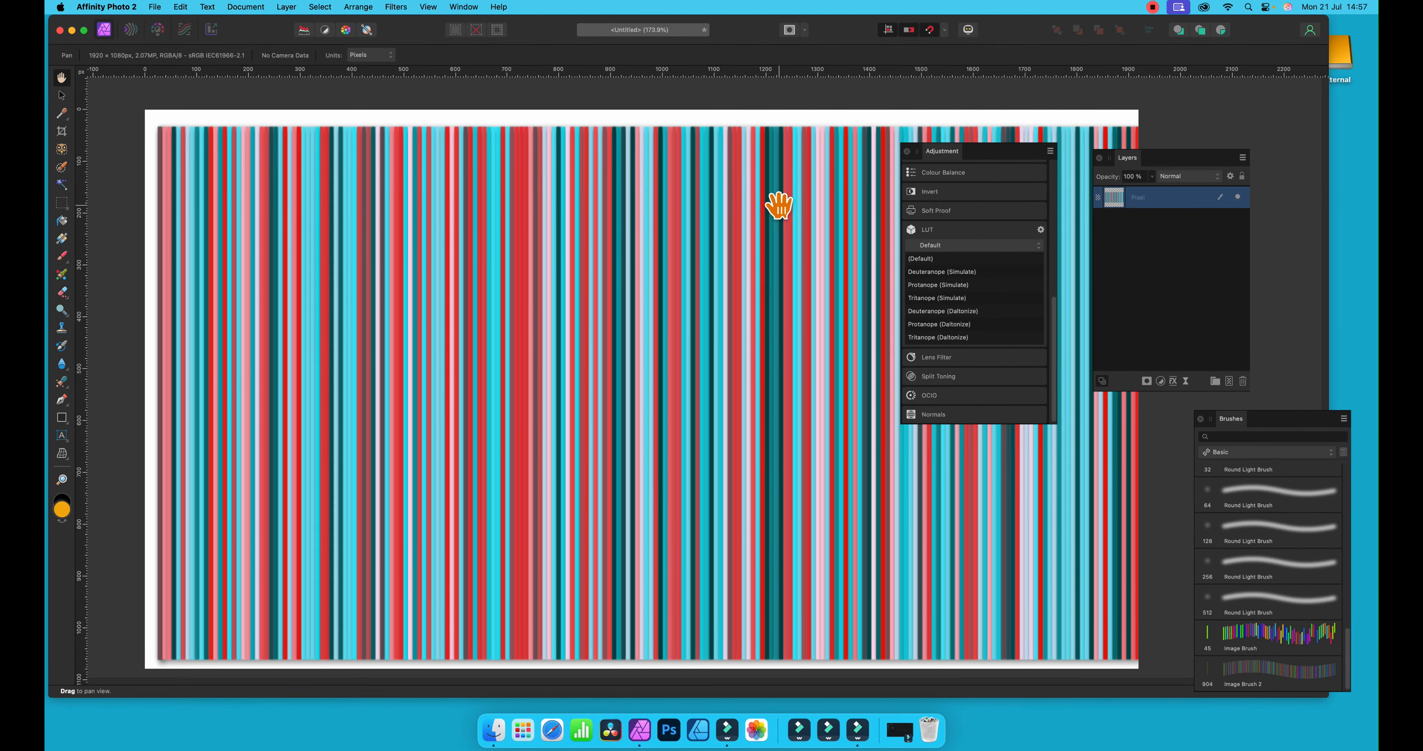
{"action": "key", "text": "super+z"}
{"action": "key", "text": "super+z"}
{"action": "key", "text": "super+z"}
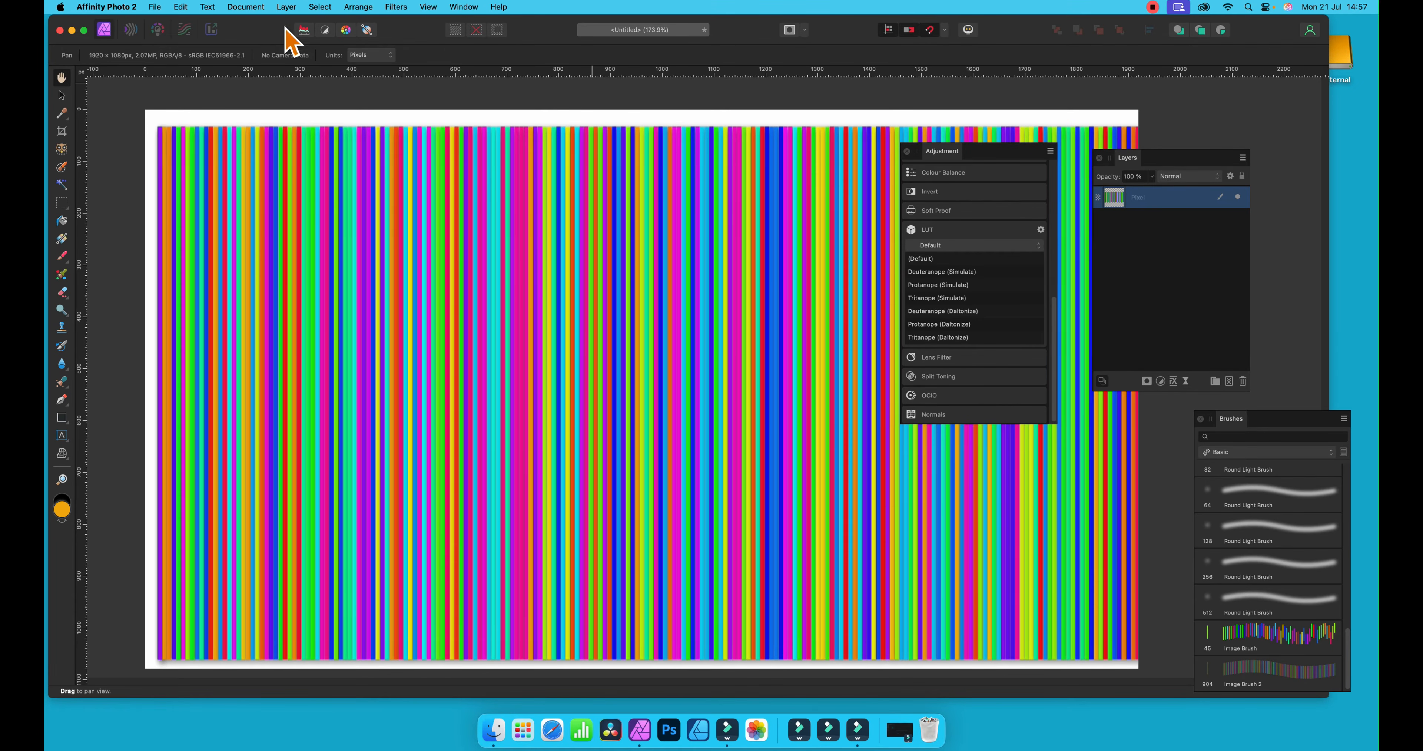
Shift the striped layer slightly up and left, and duplicate it as 28 copies with 9° rotation and 92% scale
{"action": "left_click", "coordinate": [62, 95]}
{"action": "left_click_drag", "start_coordinate": [516, 294], "coordinate": [466, 286]}
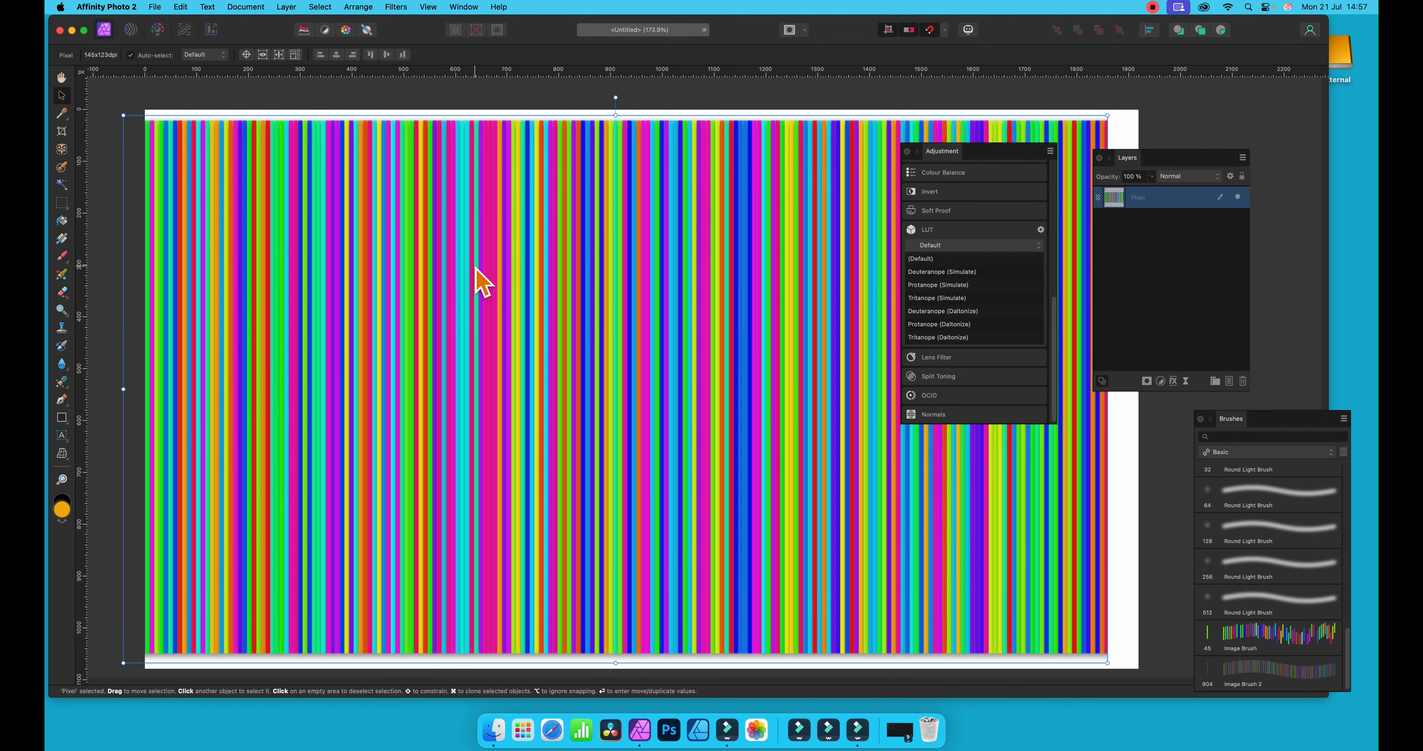
{"action": "key", "text": "Return"}
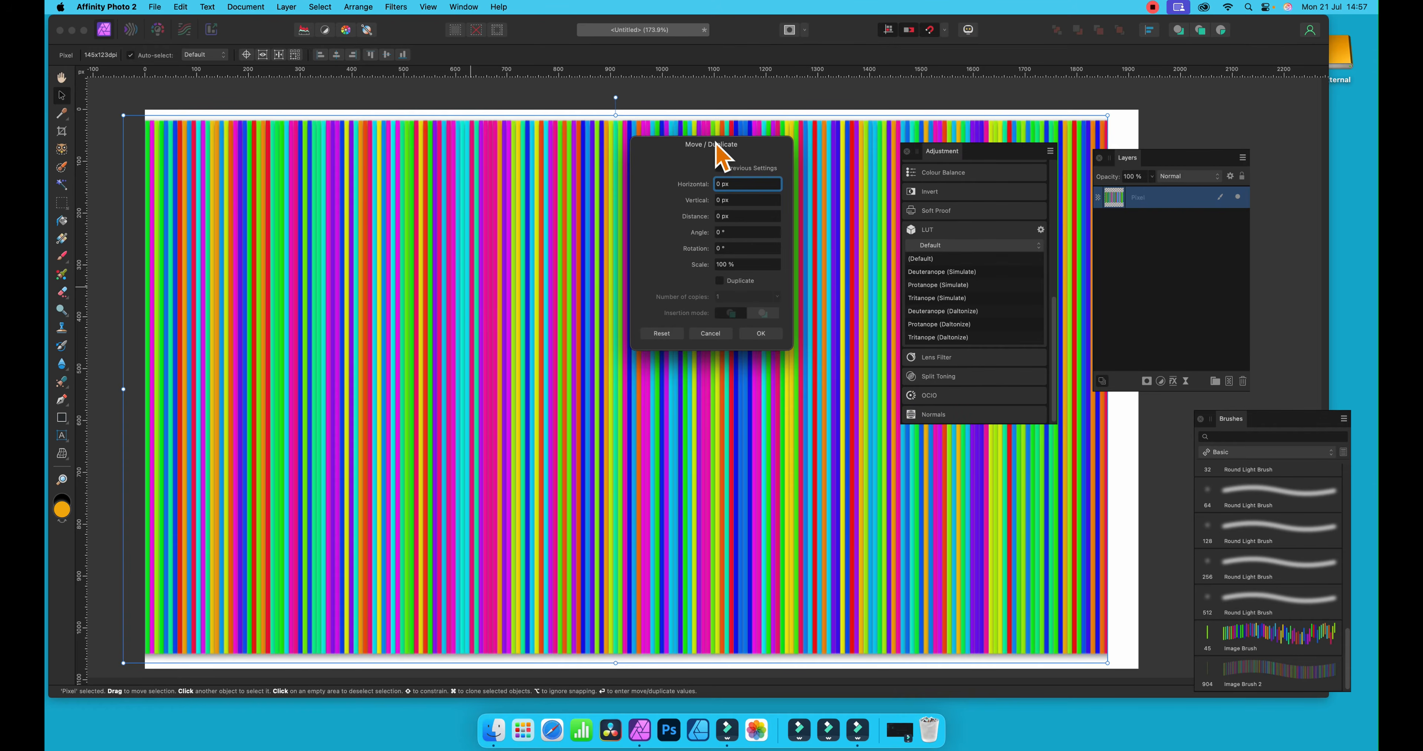
{"action": "left_click_drag", "start_coordinate": [718, 148], "coordinate": [743, 150]}
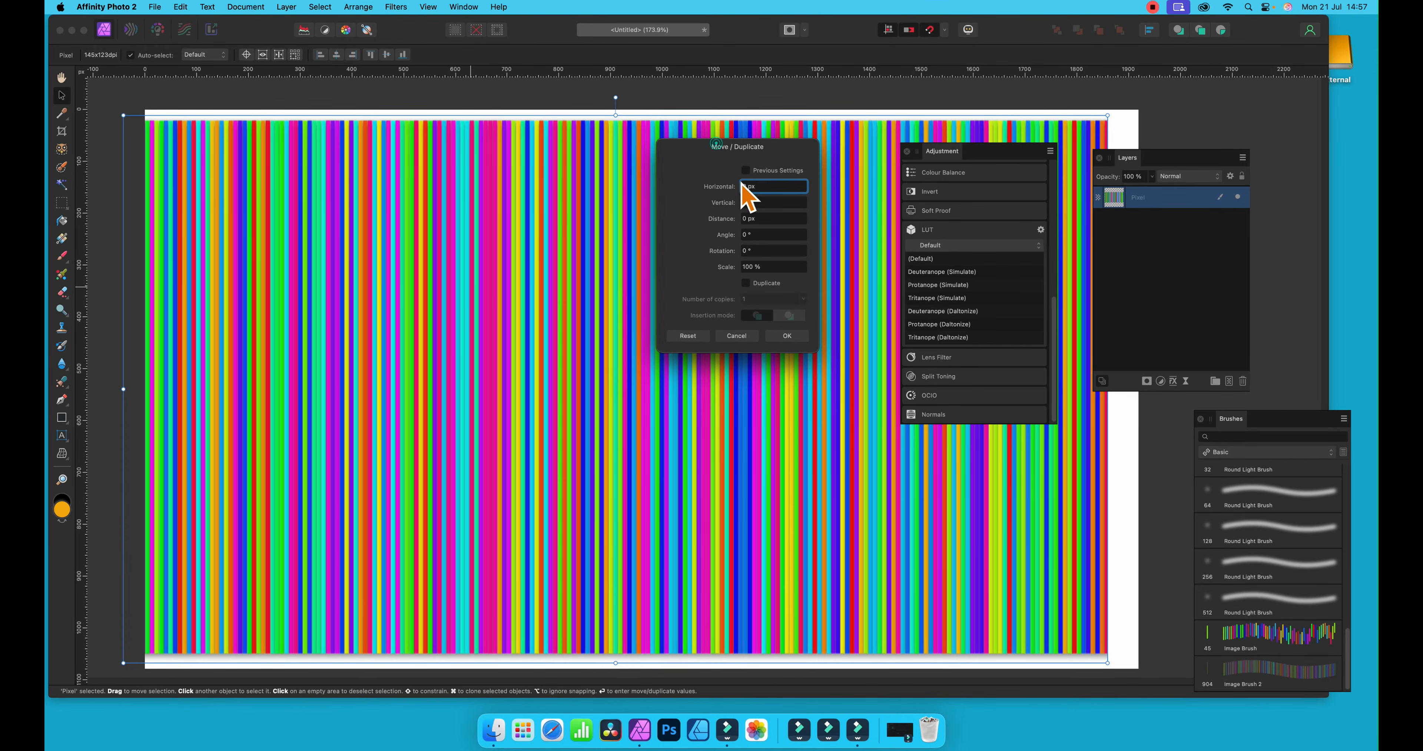
{"action": "left_click", "coordinate": [745, 283]}
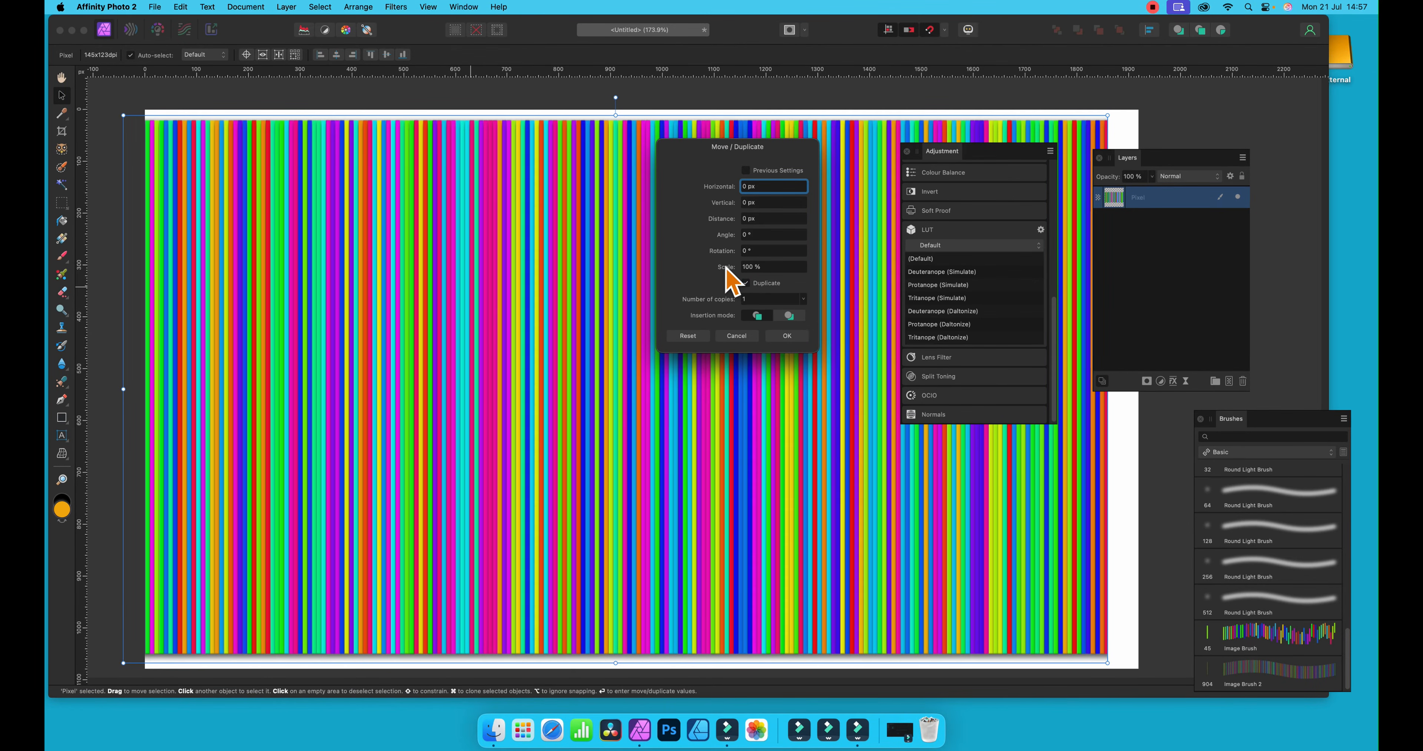
{"action": "left_click_drag", "start_coordinate": [726, 269], "coordinate": [735, 303]}
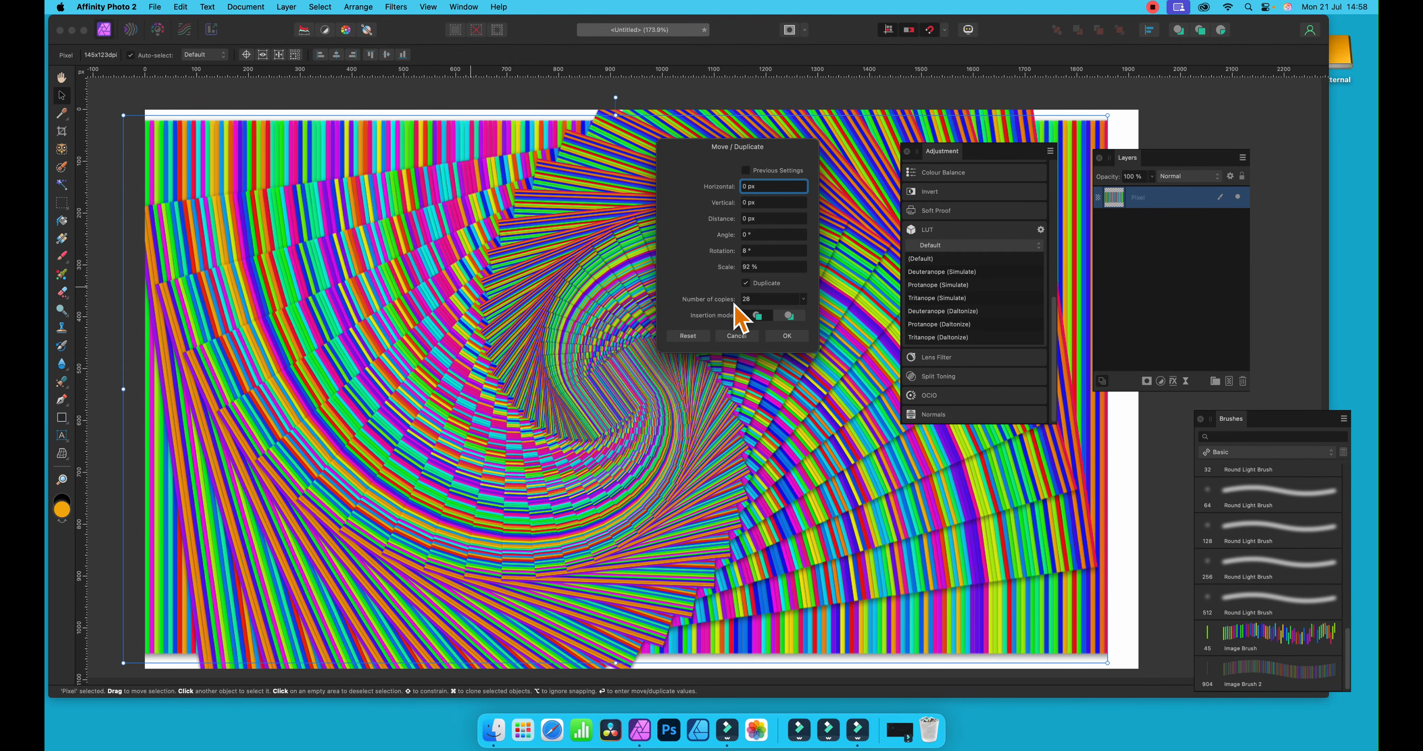
{"action": "left_click", "coordinate": [786, 337]}
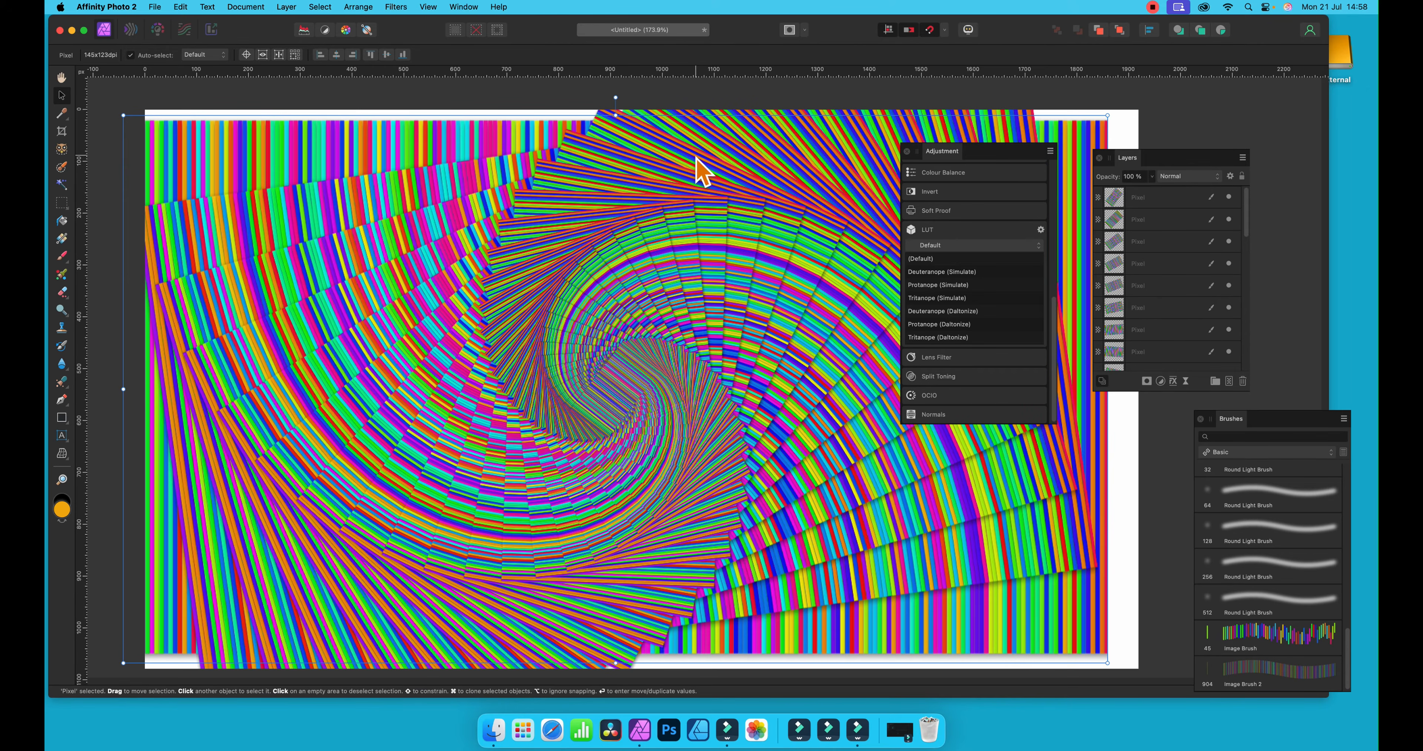
Undo the spiral of copies and the earlier stripe work until the canvas is blank
{"action": "key", "text": "super+z"}
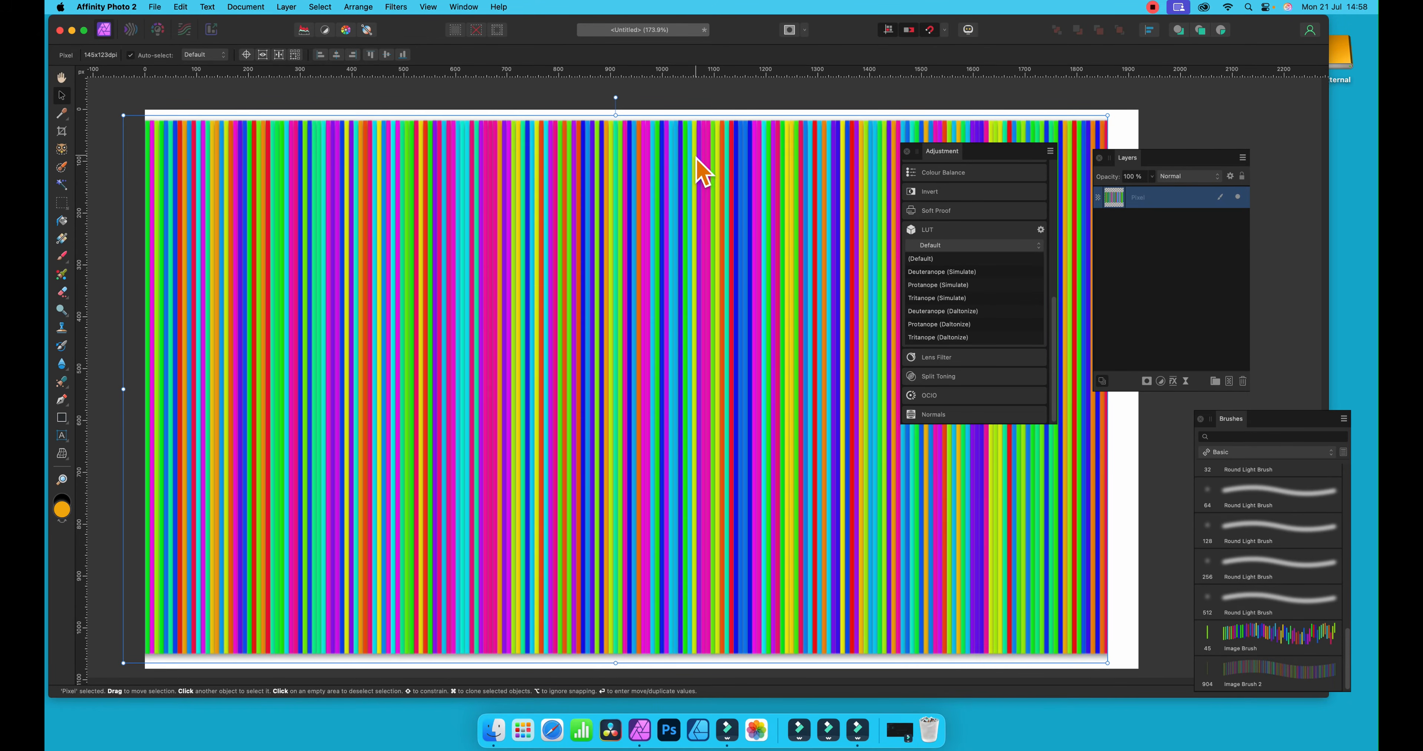
{"action": "key", "text": "super+z"}
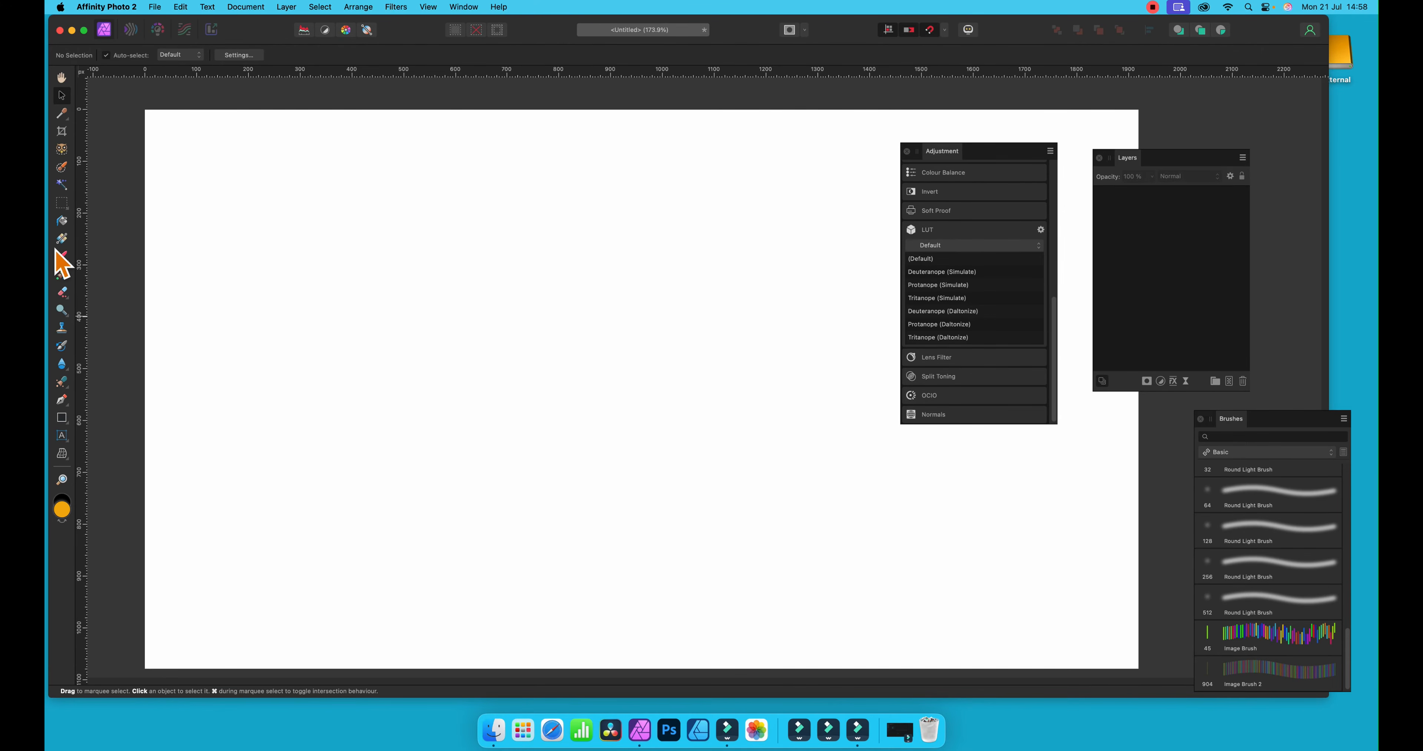
Draw a thin vertical rectangle spanning most of the canvas height, left of centre, and fill it with bright green
{"action": "left_click", "coordinate": [65, 420]}
{"action": "left_click", "coordinate": [113, 388]}
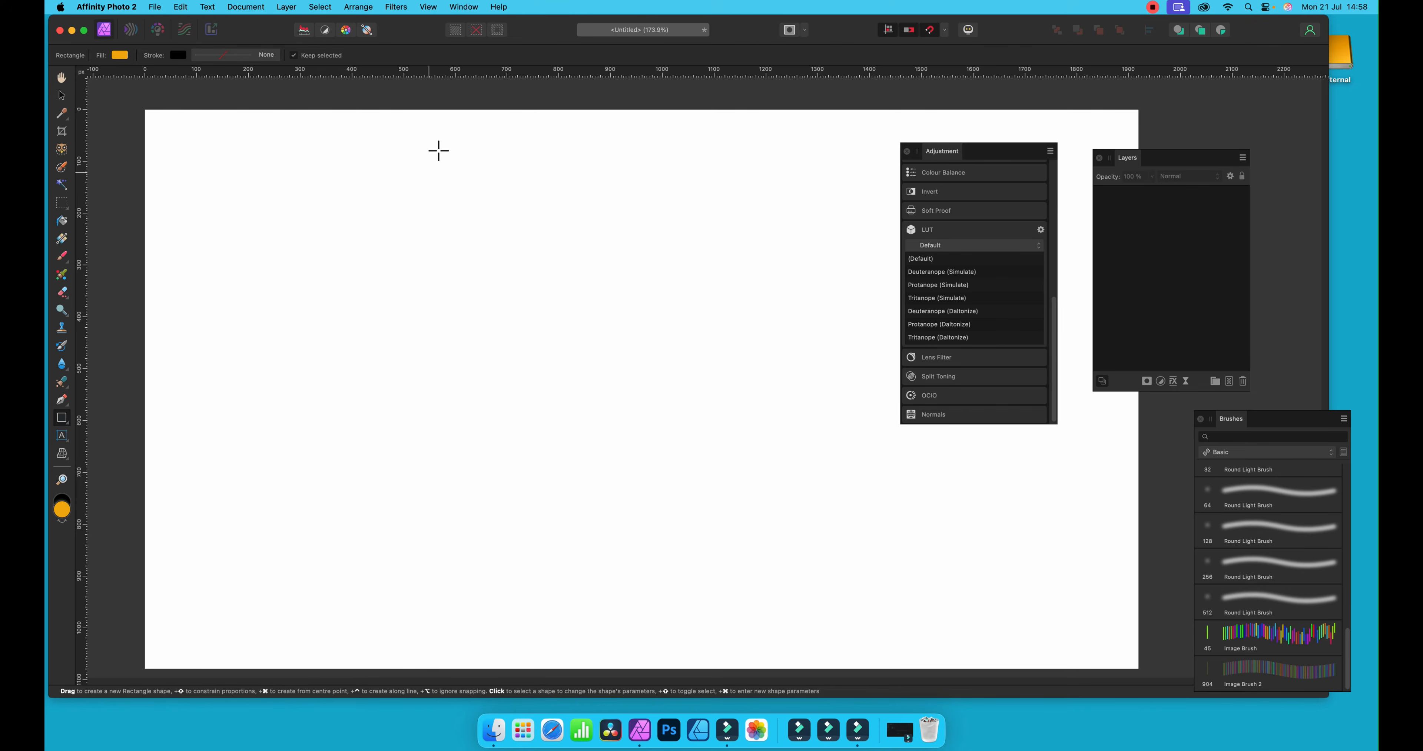
{"action": "left_click_drag", "start_coordinate": [425, 145], "coordinate": [432, 657]}
{"action": "left_click", "coordinate": [120, 55]}
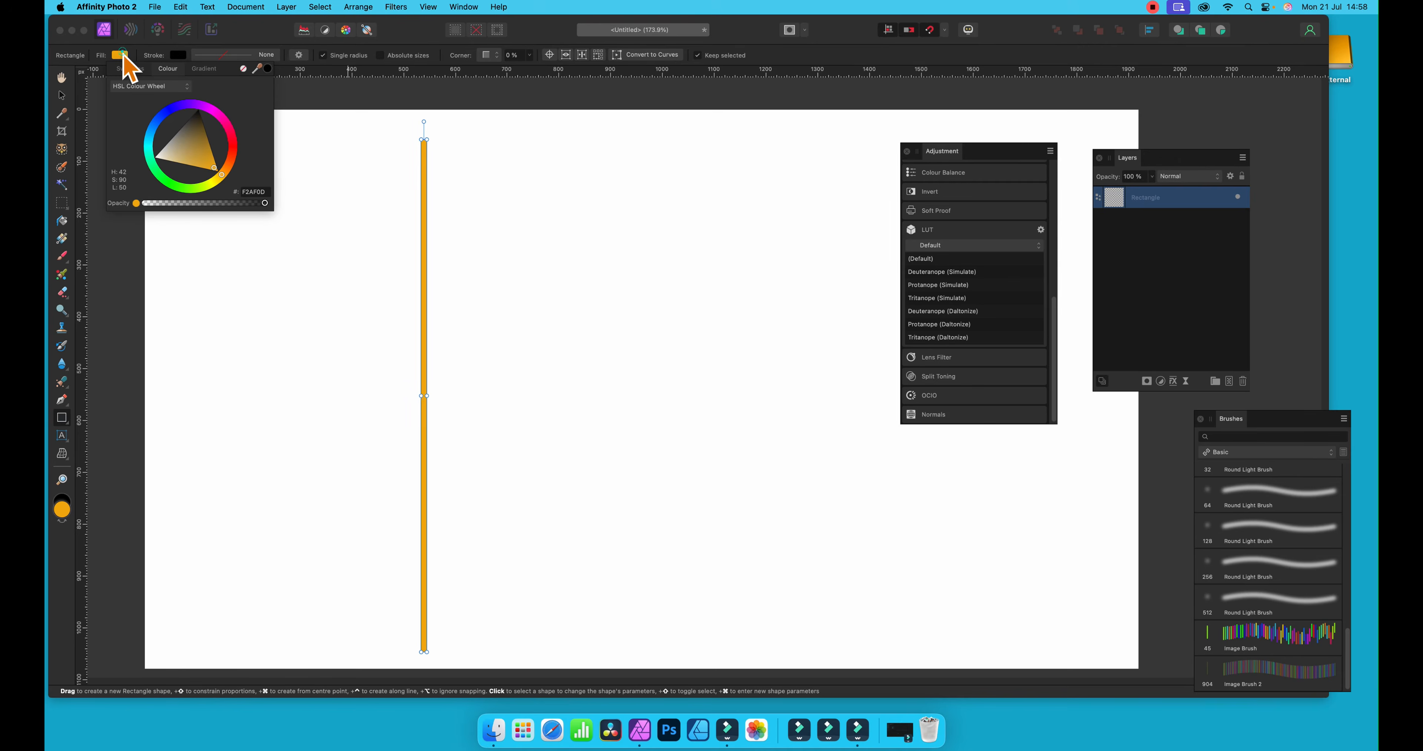
{"action": "left_click", "coordinate": [177, 188]}
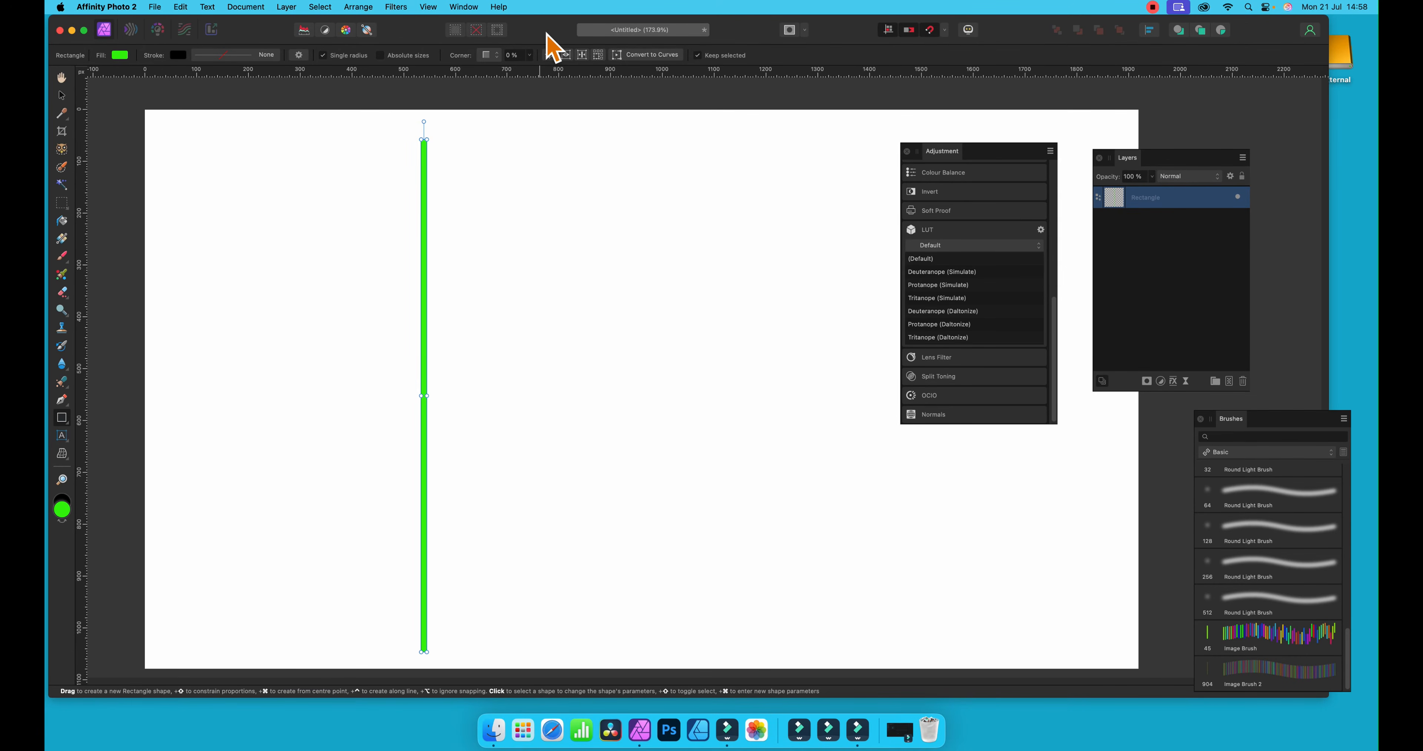
Add an Outer Shadow effect to the green rectangle with an 11 px radius and a 4.7 px offset
{"action": "left_click_drag", "start_coordinate": [1125, 157], "coordinate": [695, 156]}
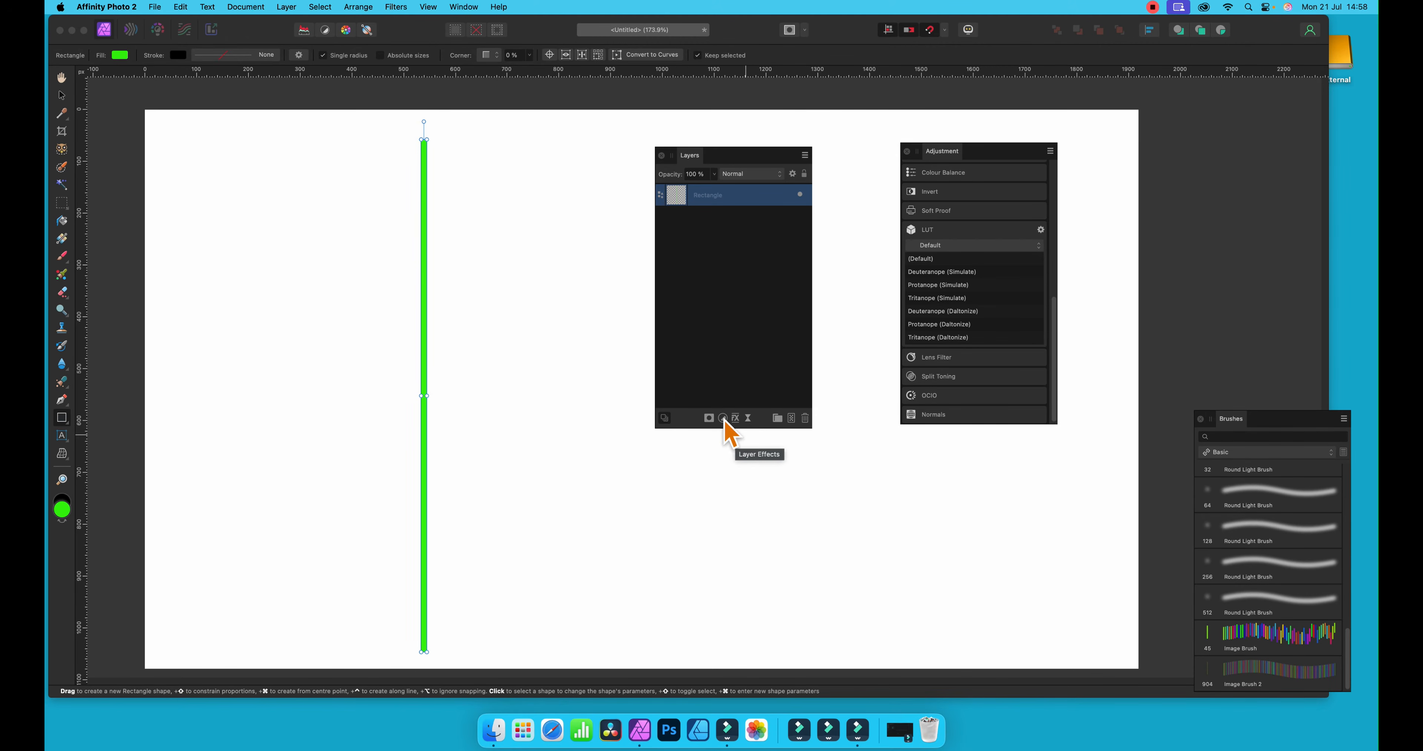
{"action": "left_click", "coordinate": [735, 419]}
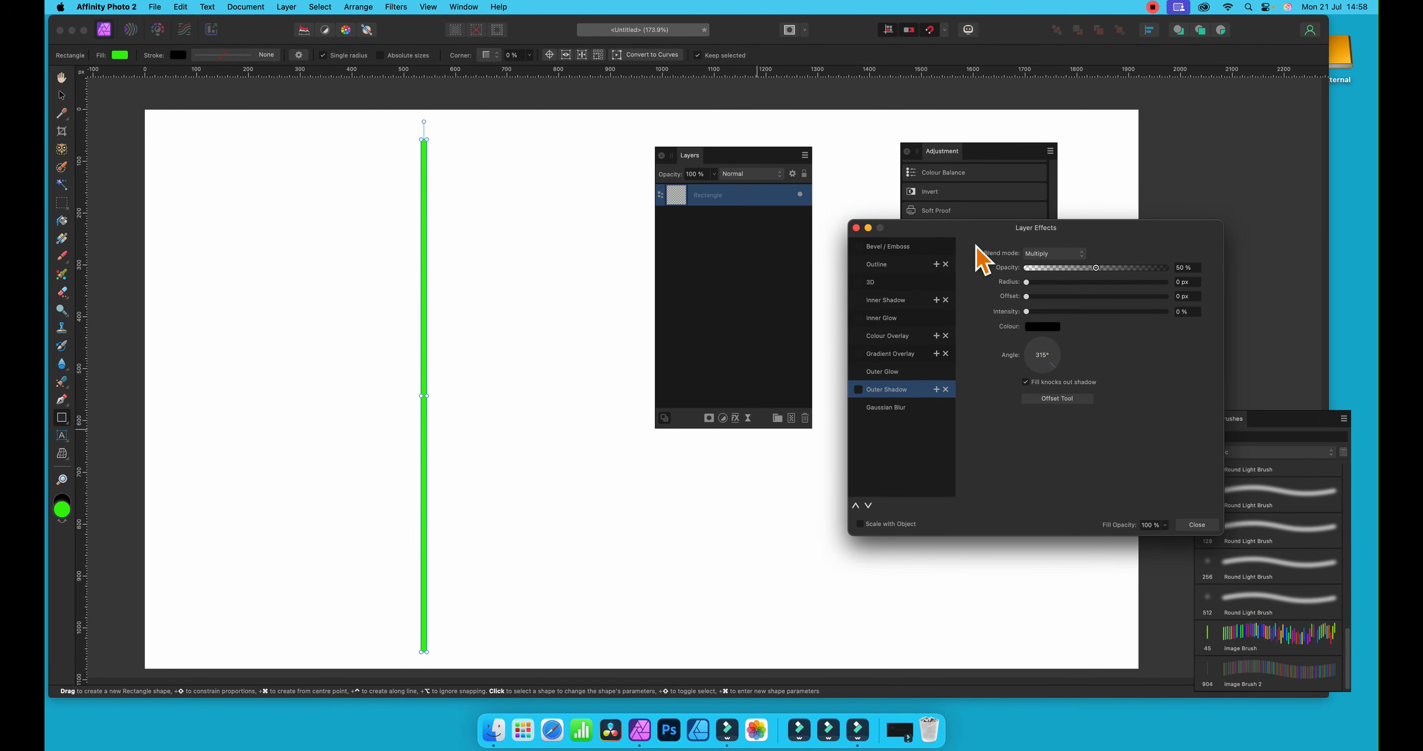
{"action": "left_click", "coordinate": [859, 390]}
{"action": "mouse_move", "coordinate": [1056, 282]}
{"action": "left_mouse_down"}
{"action": "mouse_move", "coordinate": [1088, 282]}
{"action": "mouse_move", "coordinate": [1071, 296]}
{"action": "left_mouse_up"}
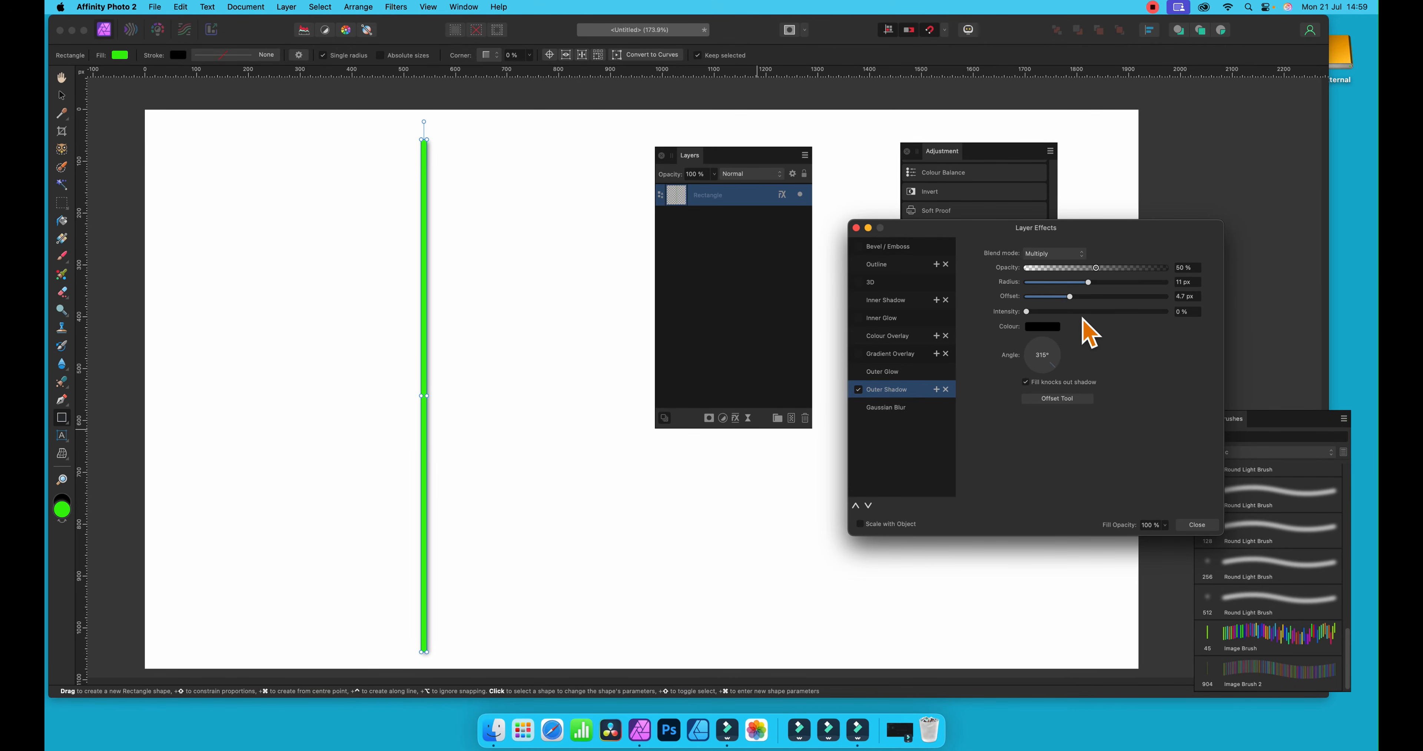
{"action": "left_click", "coordinate": [1196, 524]}
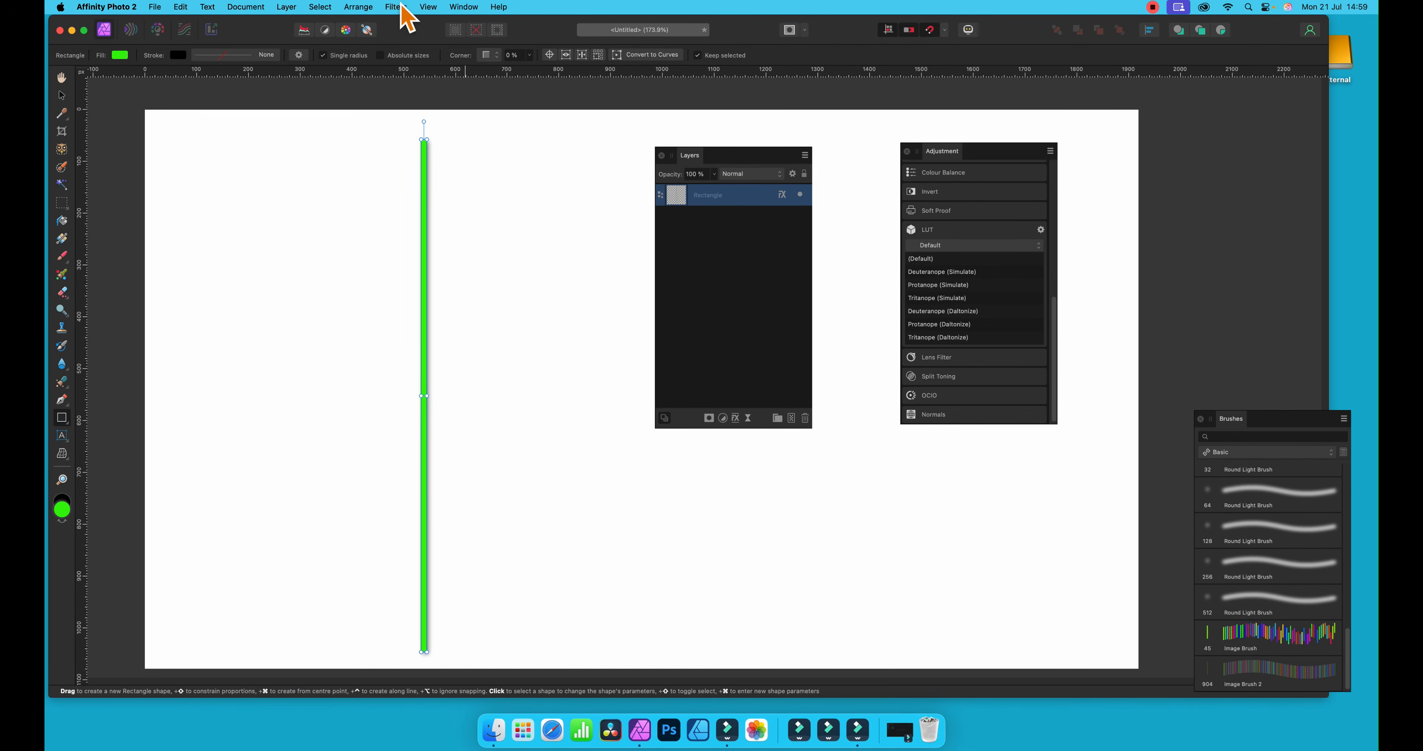
Rasterise the green rectangle without preserving its layer FX, and close the Adjustment panel
{"action": "left_click", "coordinate": [286, 7]}
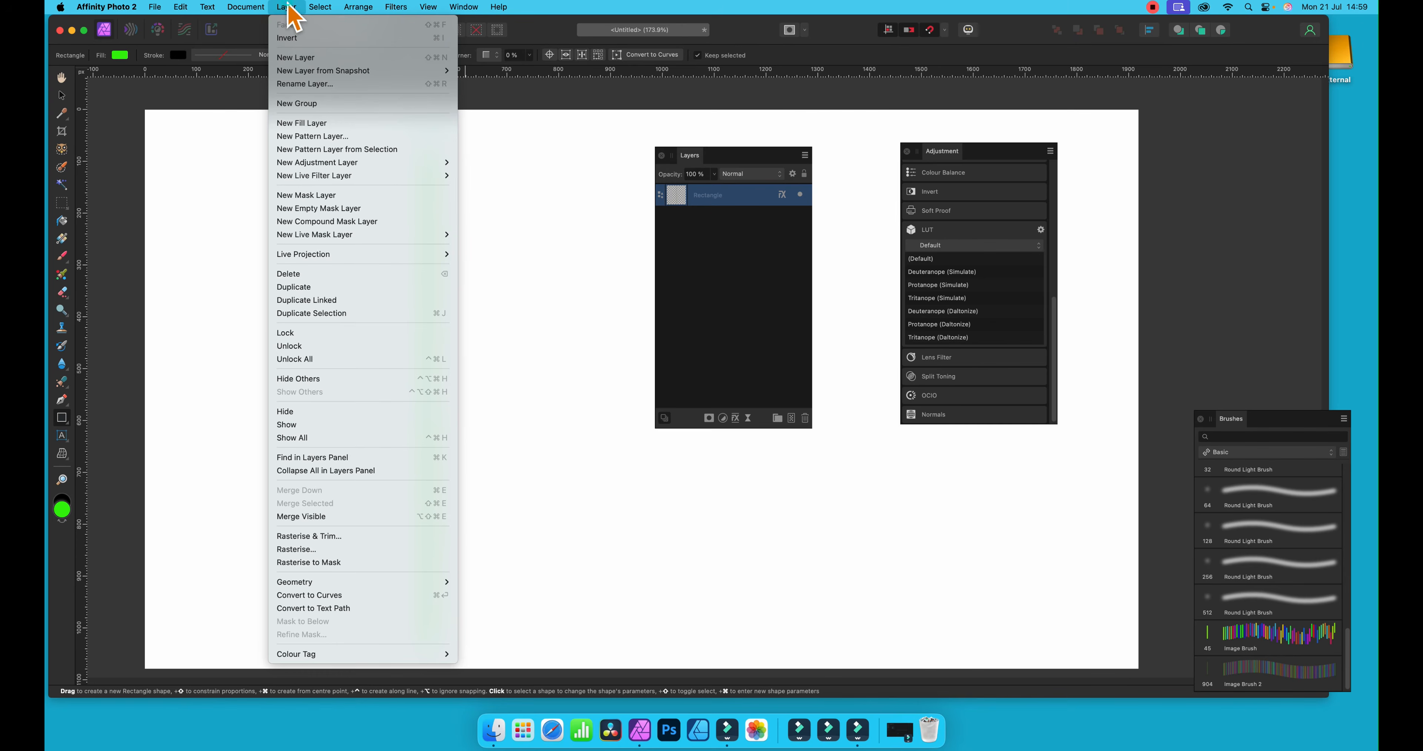
{"action": "left_click", "coordinate": [316, 549]}
{"action": "left_click", "coordinate": [635, 370]}
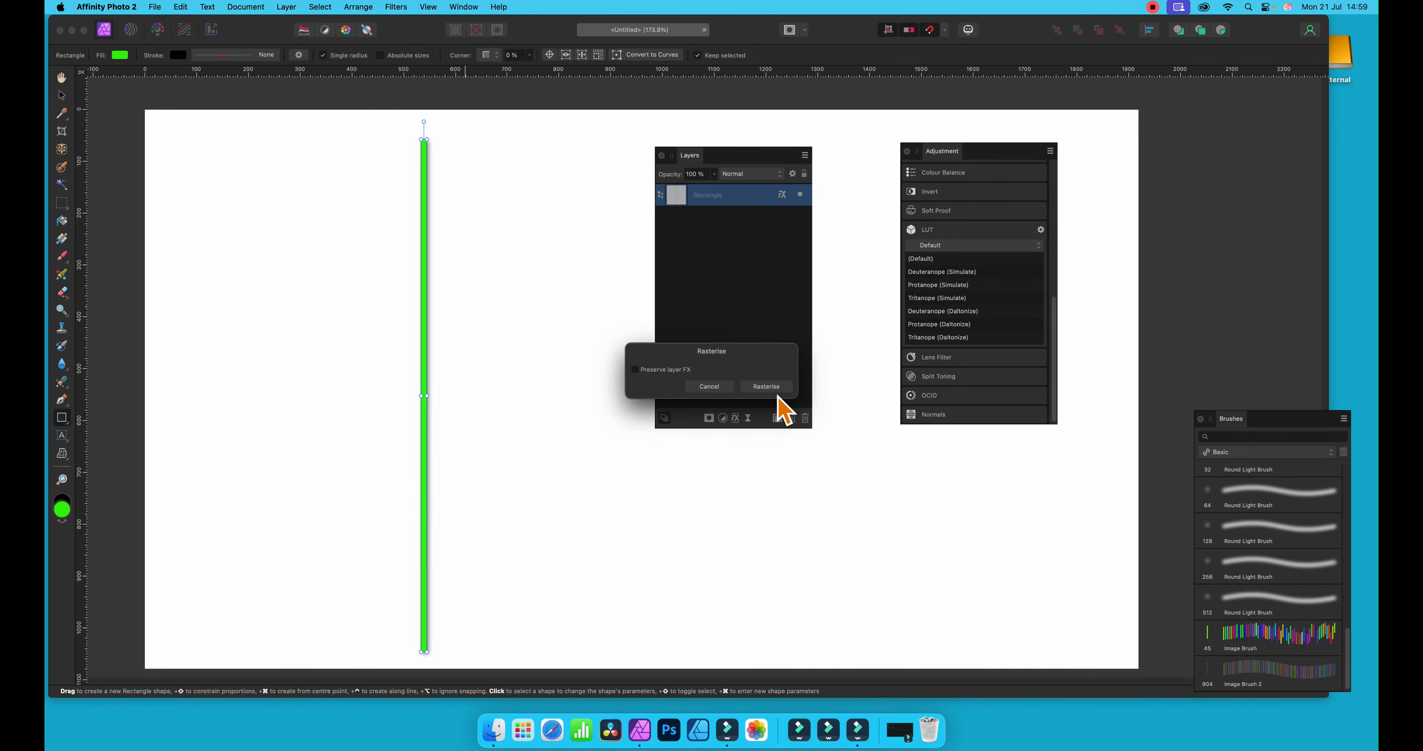
{"action": "left_click", "coordinate": [770, 387]}
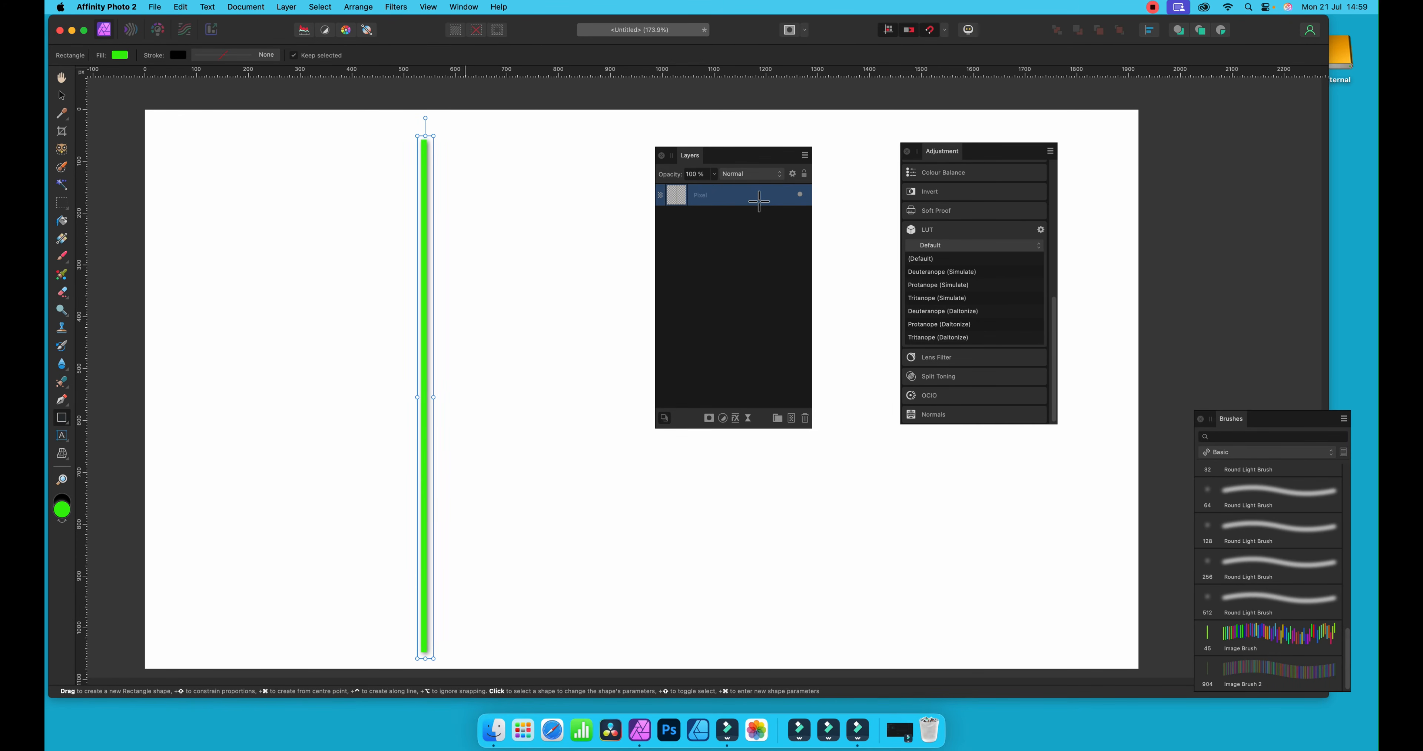
{"action": "left_click", "coordinate": [906, 151]}
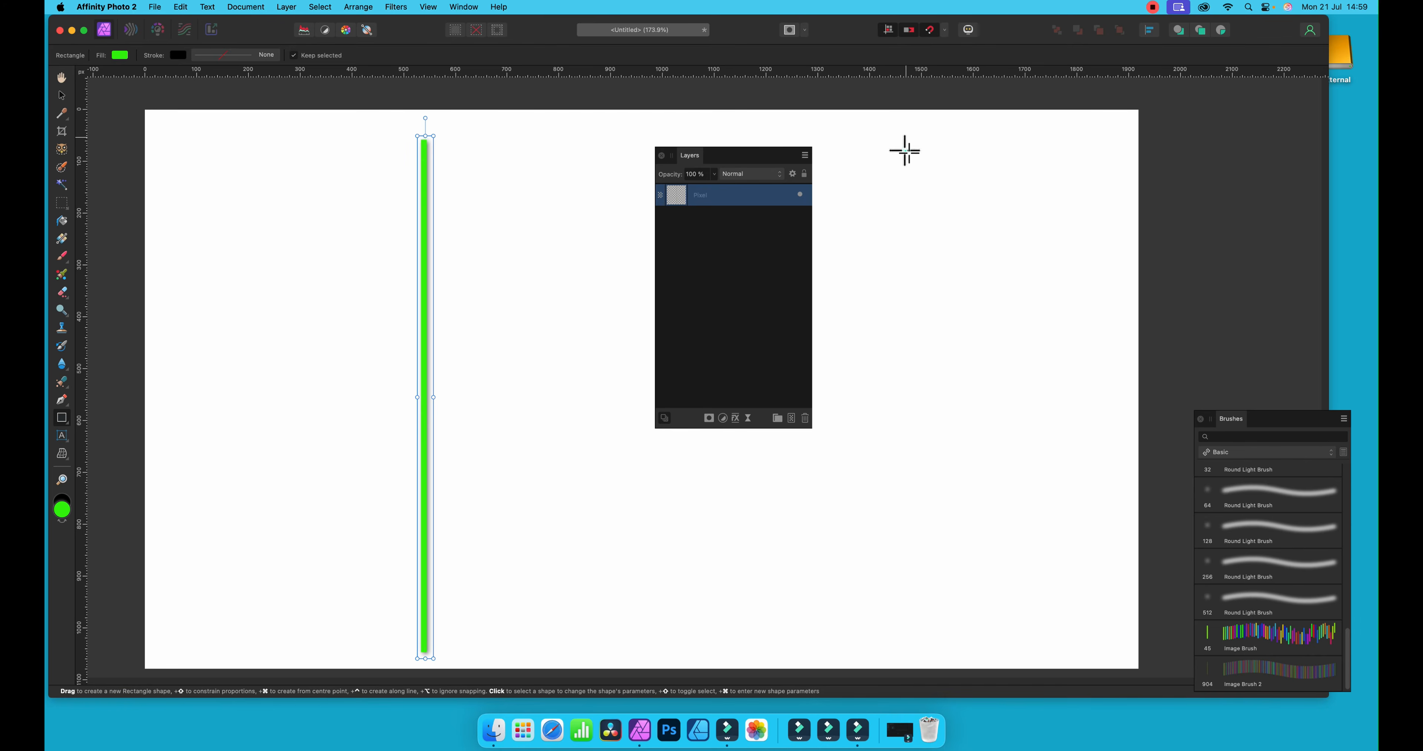
Close the Layers panel and create a new brush from the selected green stripe in the Basic brush category
{"action": "left_click", "coordinate": [661, 156]}
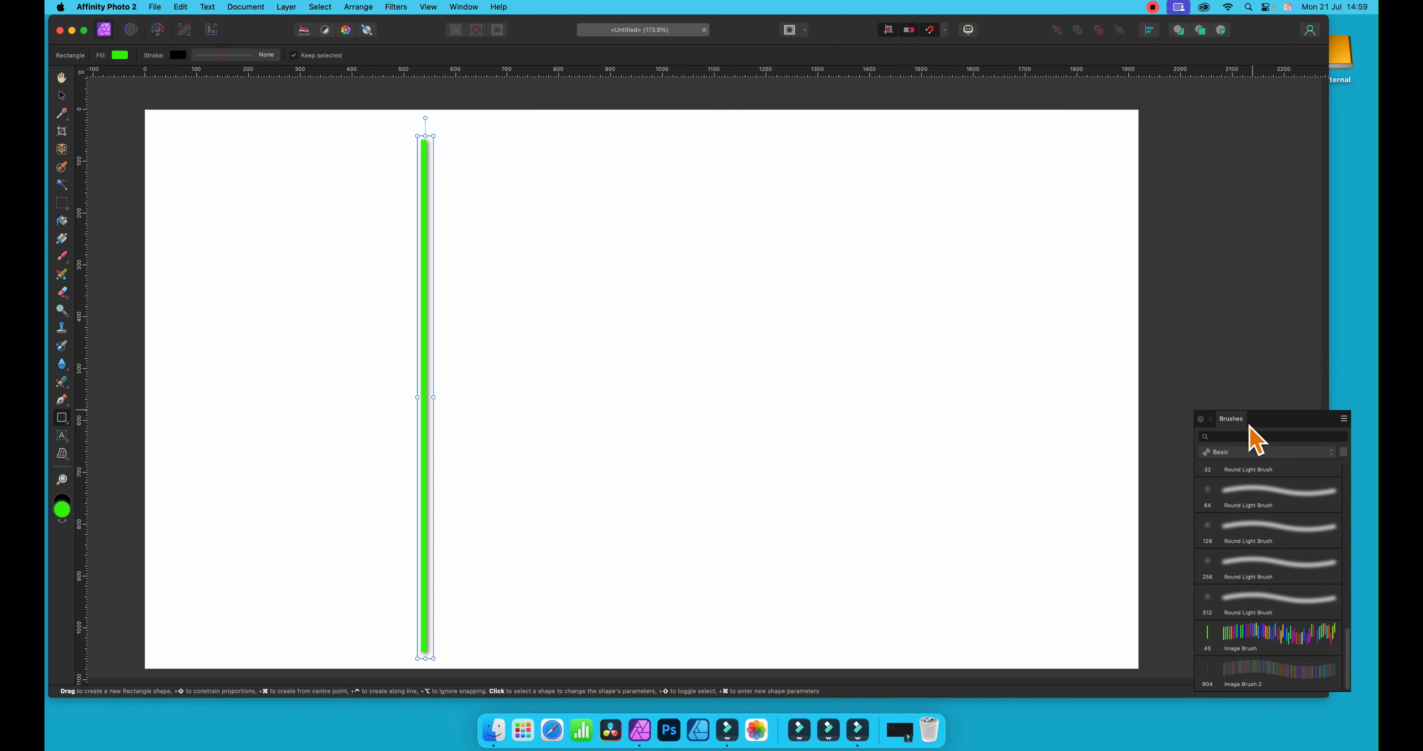
{"action": "mouse_move", "coordinate": [1245, 422]}
{"action": "left_mouse_down"}
{"action": "mouse_move", "coordinate": [953, 263]}
{"action": "mouse_move", "coordinate": [851, 166]}
{"action": "left_mouse_up"}
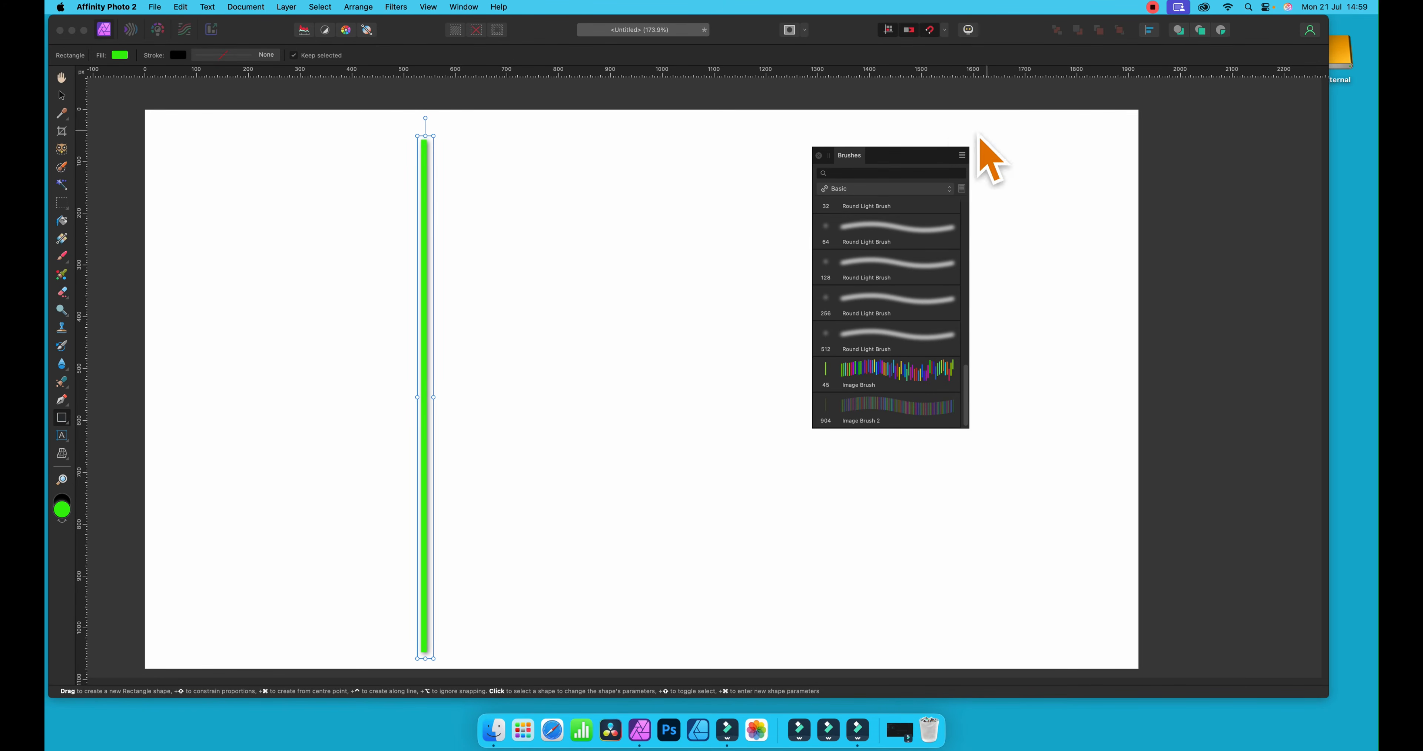
{"action": "left_click", "coordinate": [961, 155]}
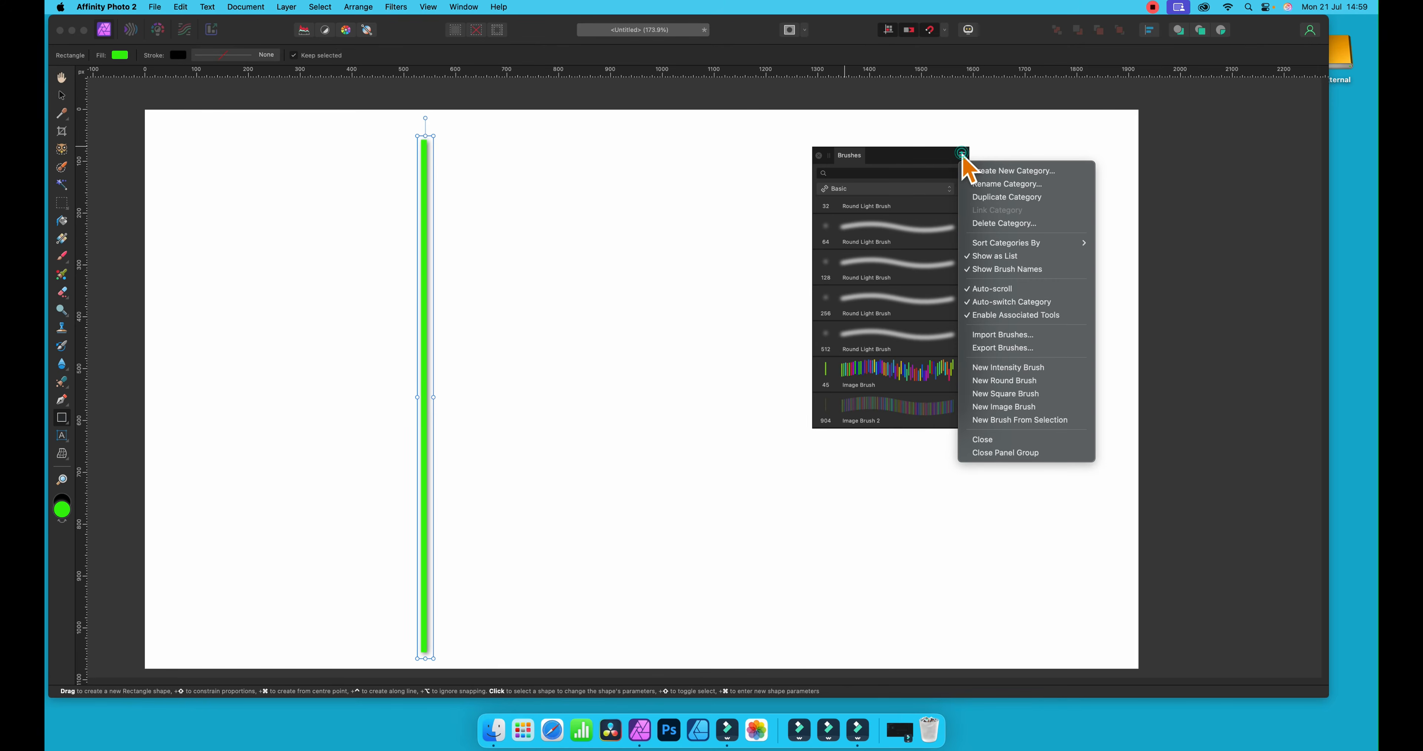
{"action": "left_click", "coordinate": [1009, 421]}
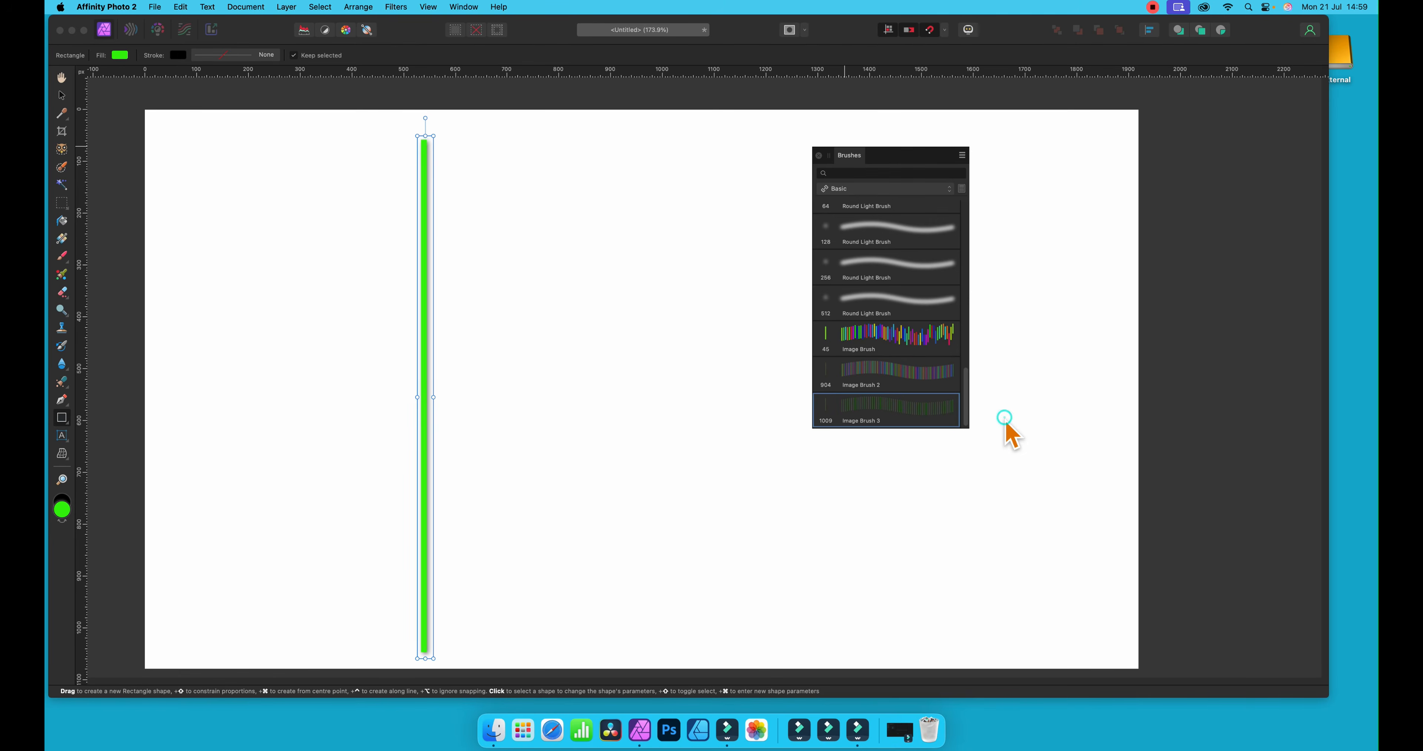
Open the new Image Brush 3 for editing and reduce its spacing to 1 %
{"action": "double_click", "coordinate": [899, 423]}
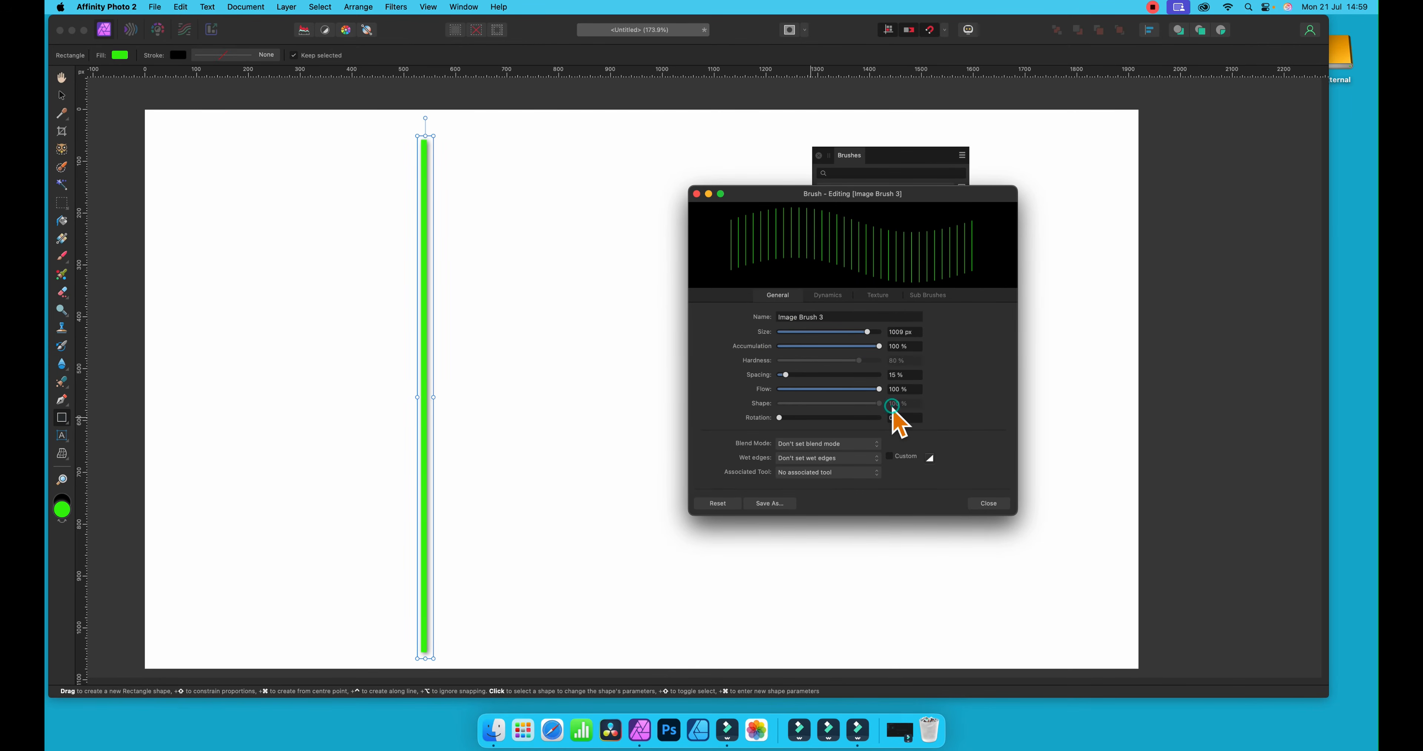
{"action": "mouse_move", "coordinate": [817, 195]}
{"action": "left_mouse_down"}
{"action": "mouse_move", "coordinate": [730, 170]}
{"action": "mouse_move", "coordinate": [771, 173]}
{"action": "left_mouse_up"}
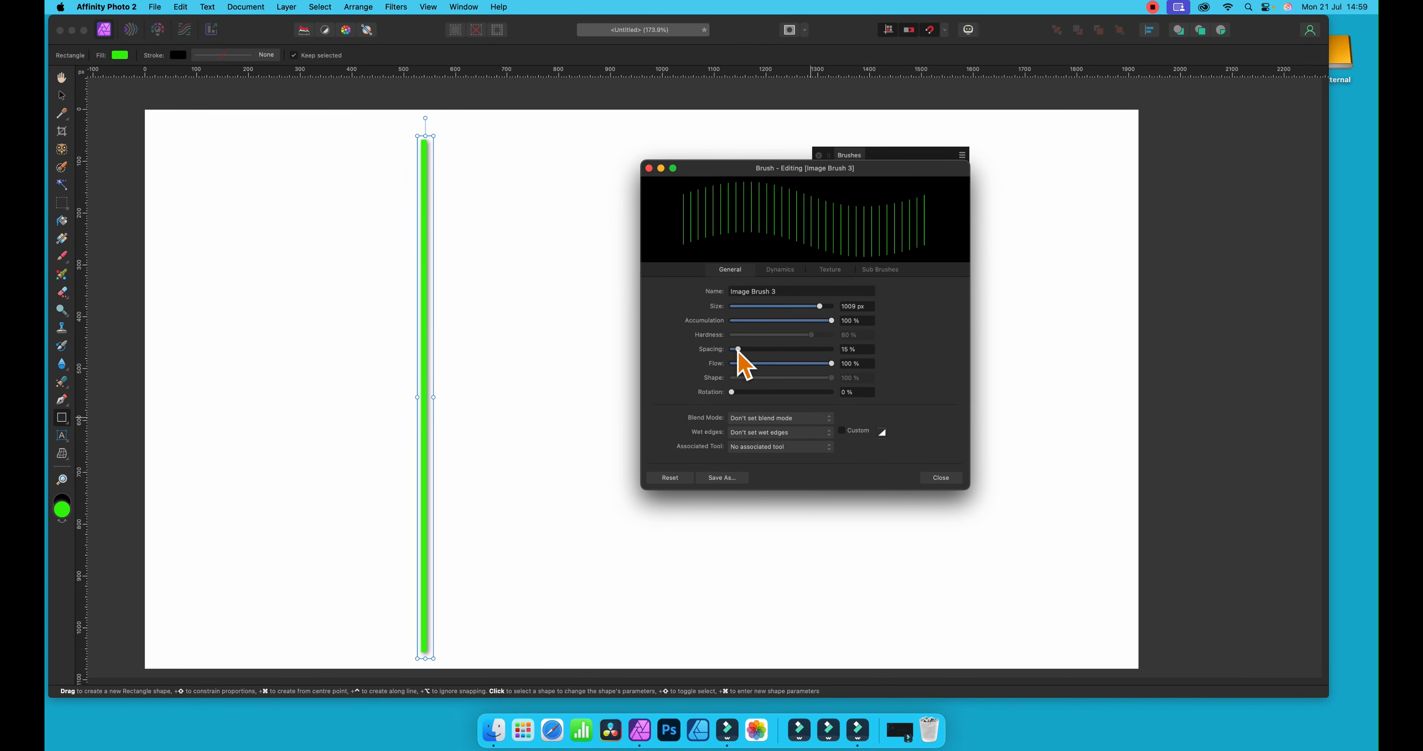
{"action": "left_click_drag", "start_coordinate": [738, 350], "coordinate": [733, 352]}
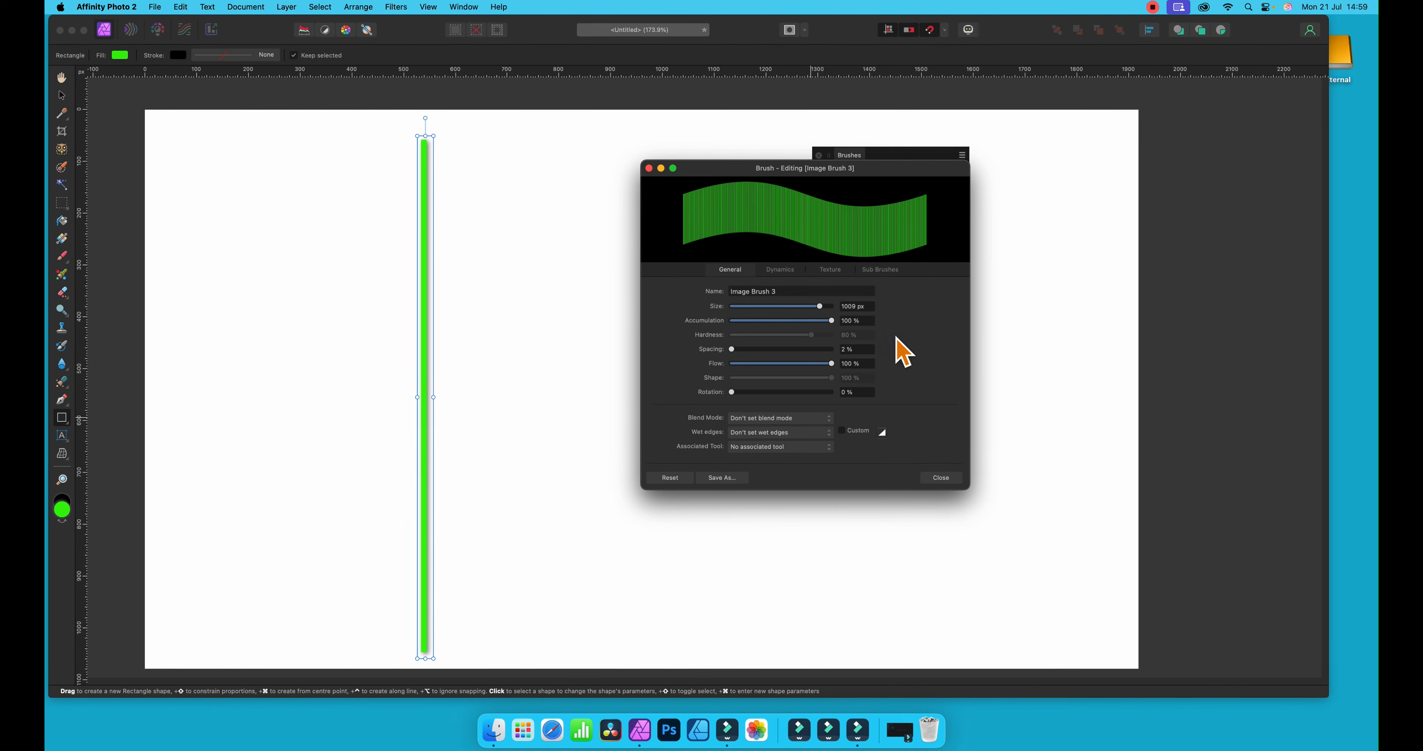
{"action": "left_click_drag", "start_coordinate": [731, 350], "coordinate": [722, 353]}
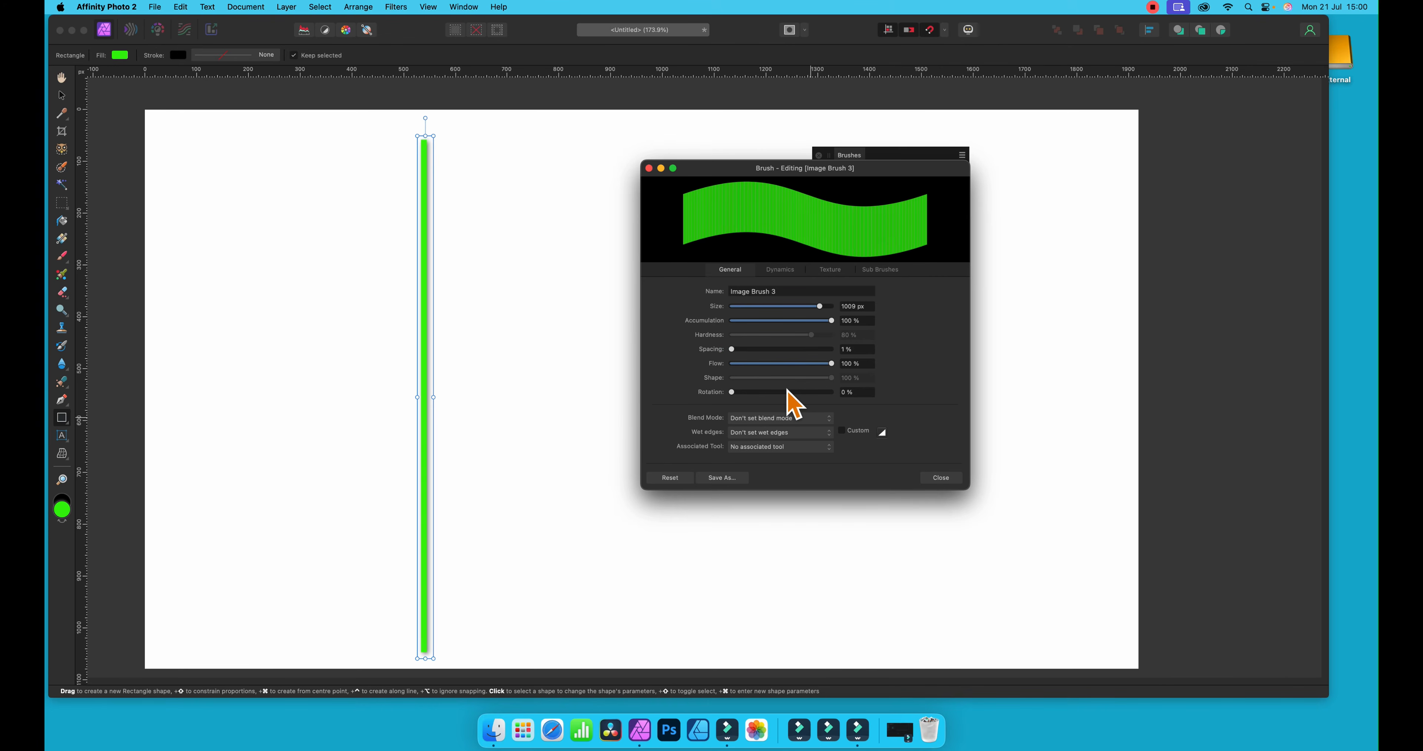
Set the brush's Hue Jitter to 100 % with the Random controller and close the brush editor
{"action": "left_click", "coordinate": [779, 269]}
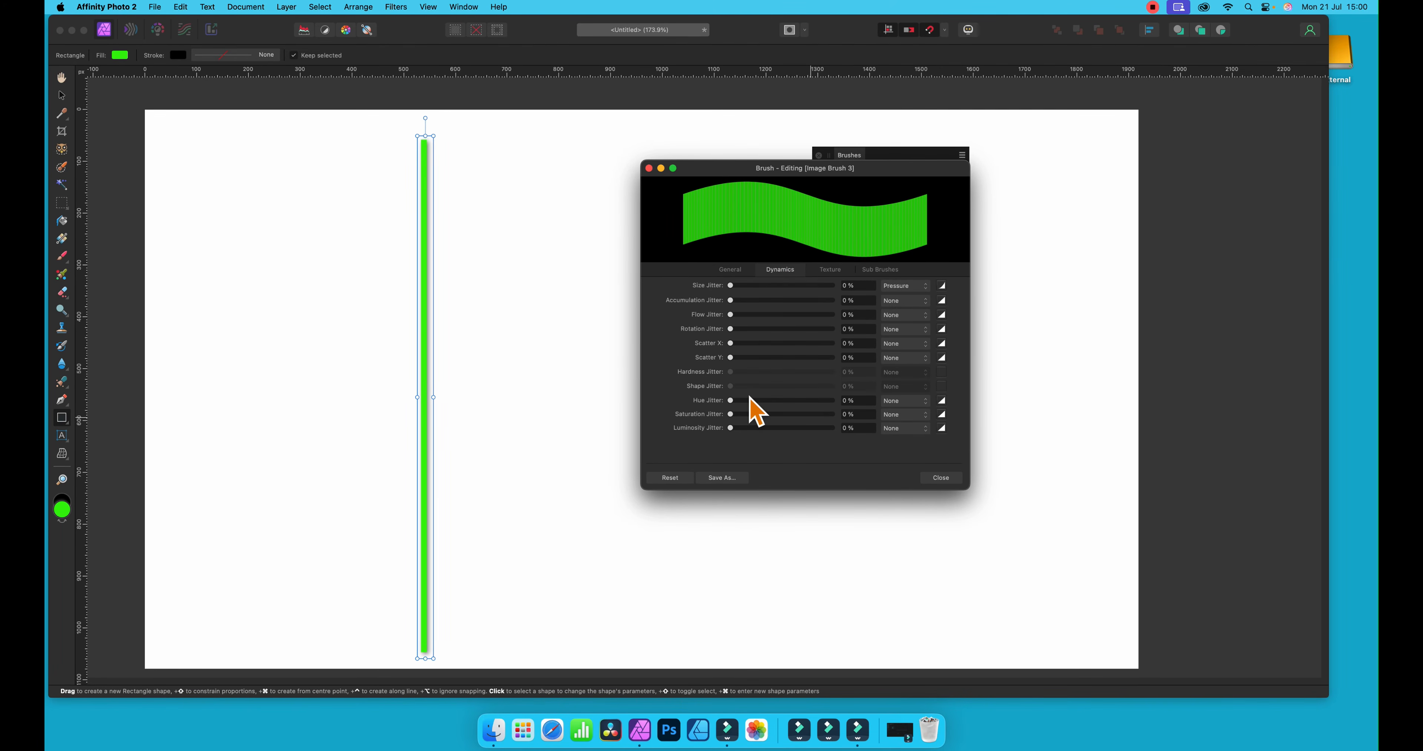
{"action": "left_click_drag", "start_coordinate": [769, 403], "coordinate": [847, 405]}
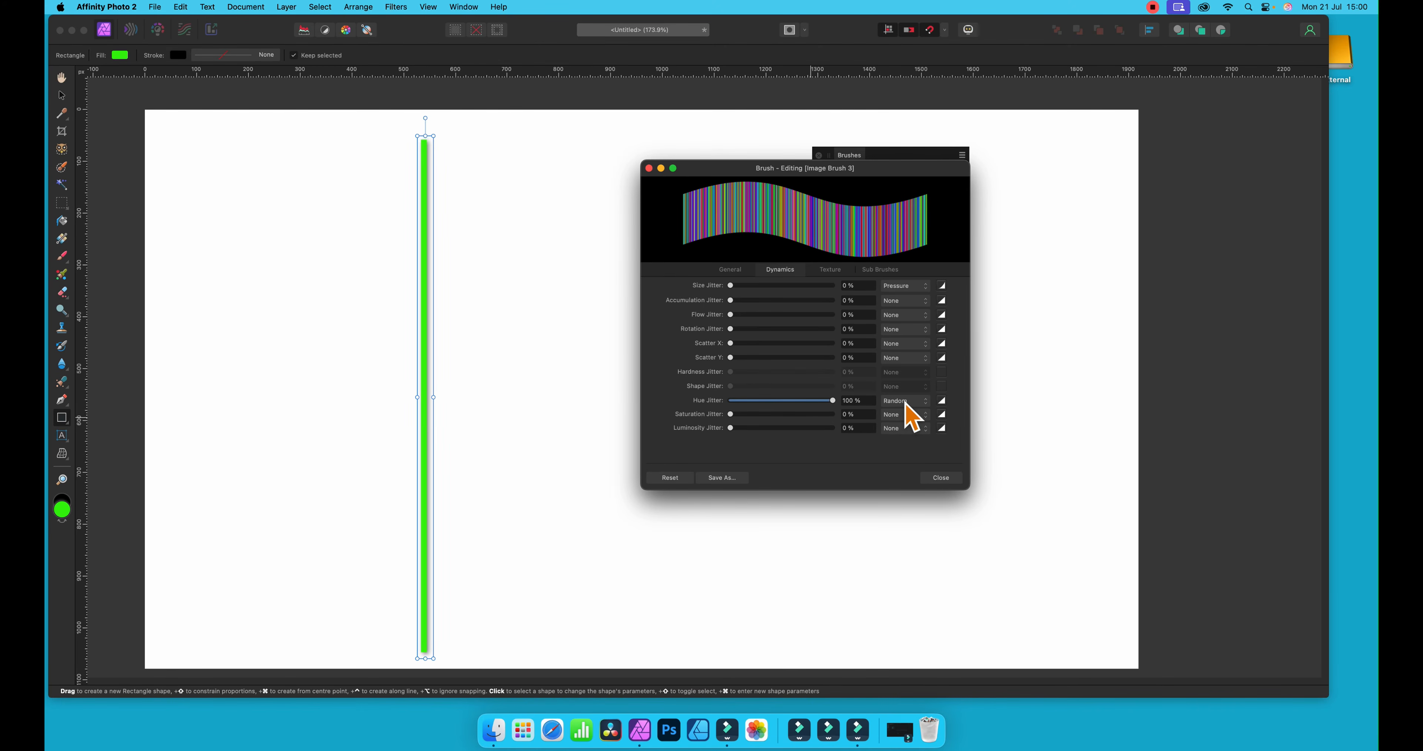
{"action": "left_click", "coordinate": [941, 478]}
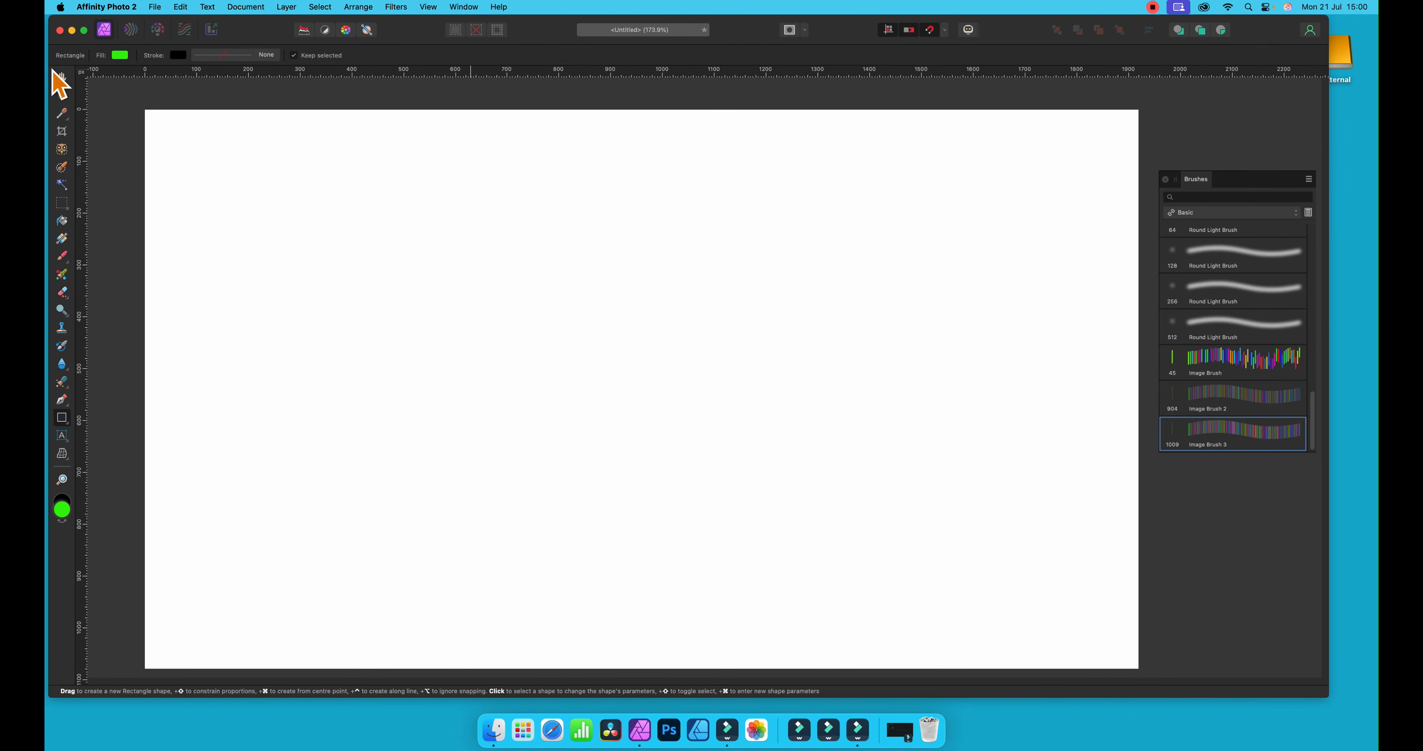
Switch to the Paint Brush Tool, try a freehand stroke across the canvas with the new brush, and undo it
{"action": "left_click", "coordinate": [63, 257]}
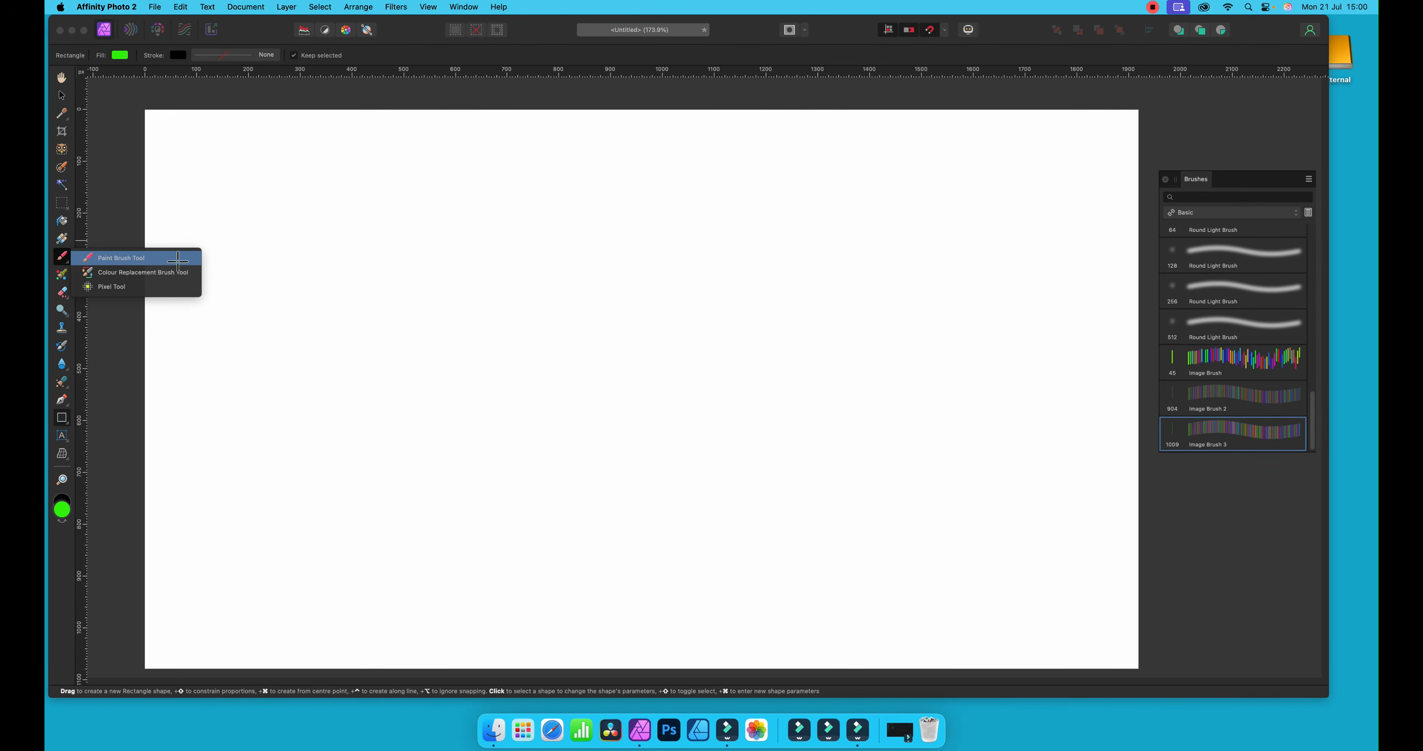
{"action": "left_click", "coordinate": [178, 260]}
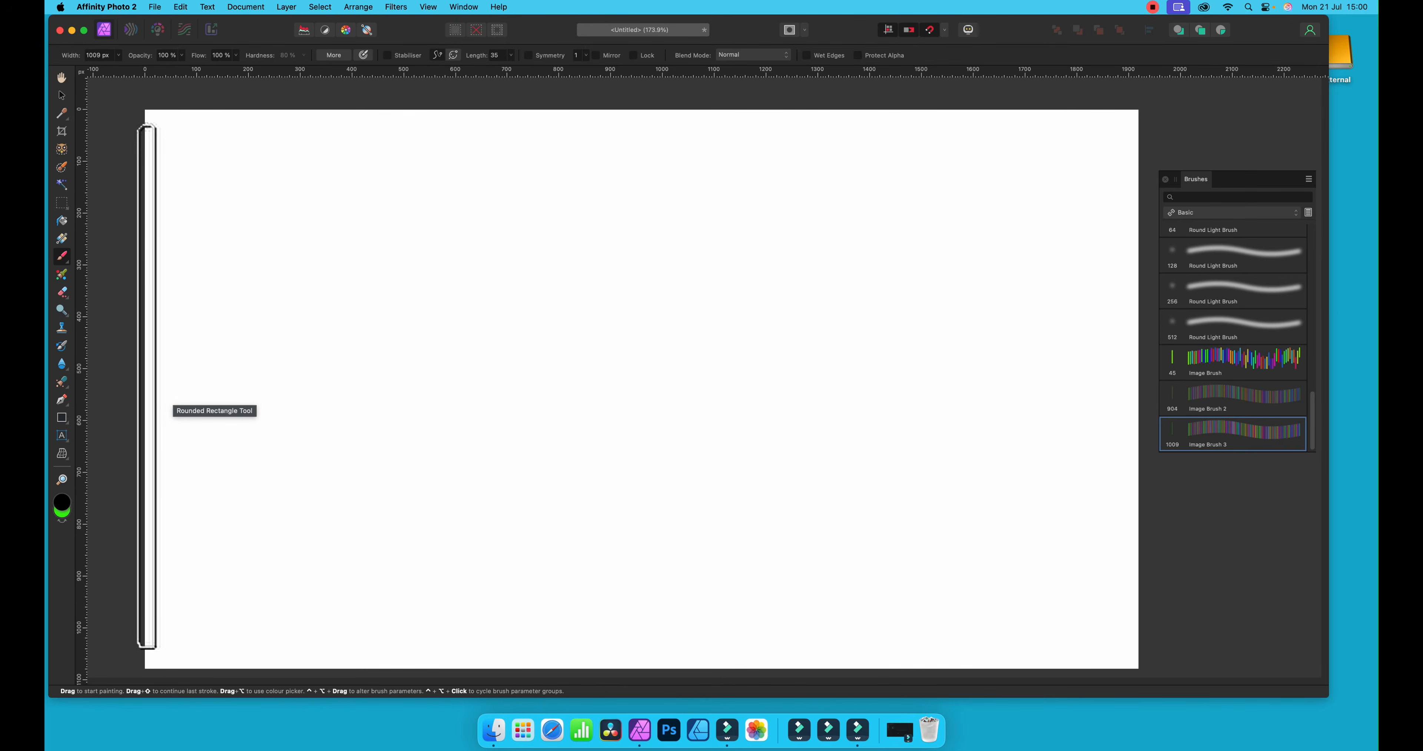
{"action": "left_click_drag", "start_coordinate": [149, 388], "coordinate": [1134, 389]}
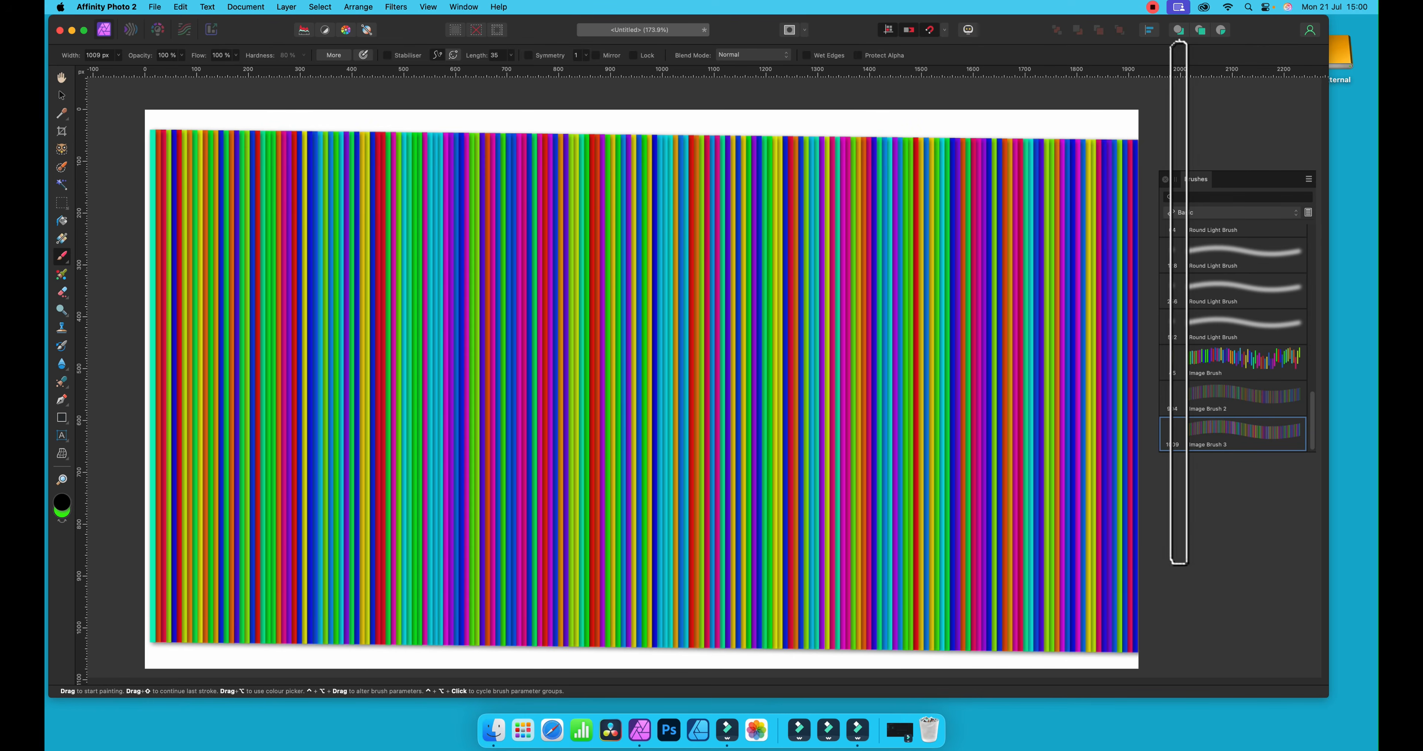
{"action": "key", "text": "super+z"}
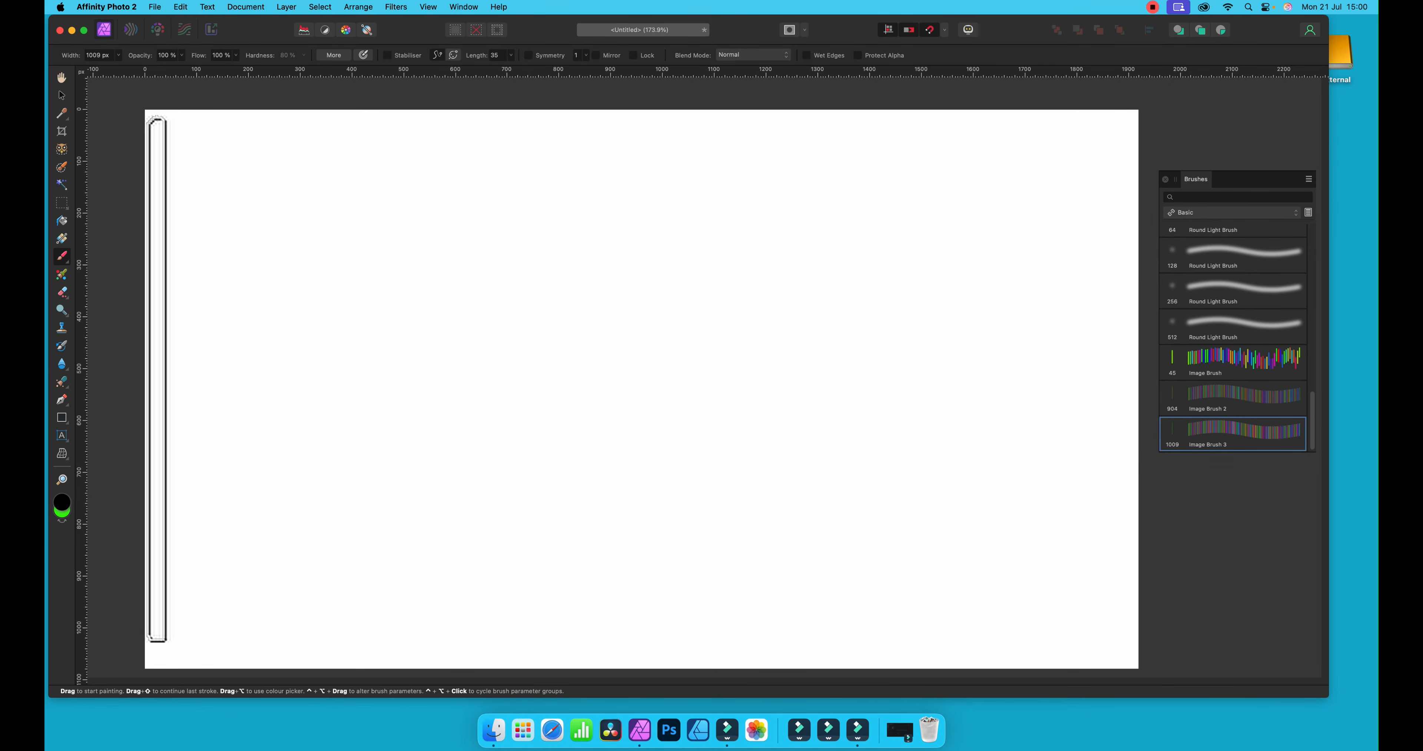
Paint a straight band of stripes across nearly the full canvas width and rotate it slightly counter-clockwise to level its edges
{"action": "left_click", "coordinate": [154, 376]}
{"action": "left_click", "coordinate": [1122, 381]}
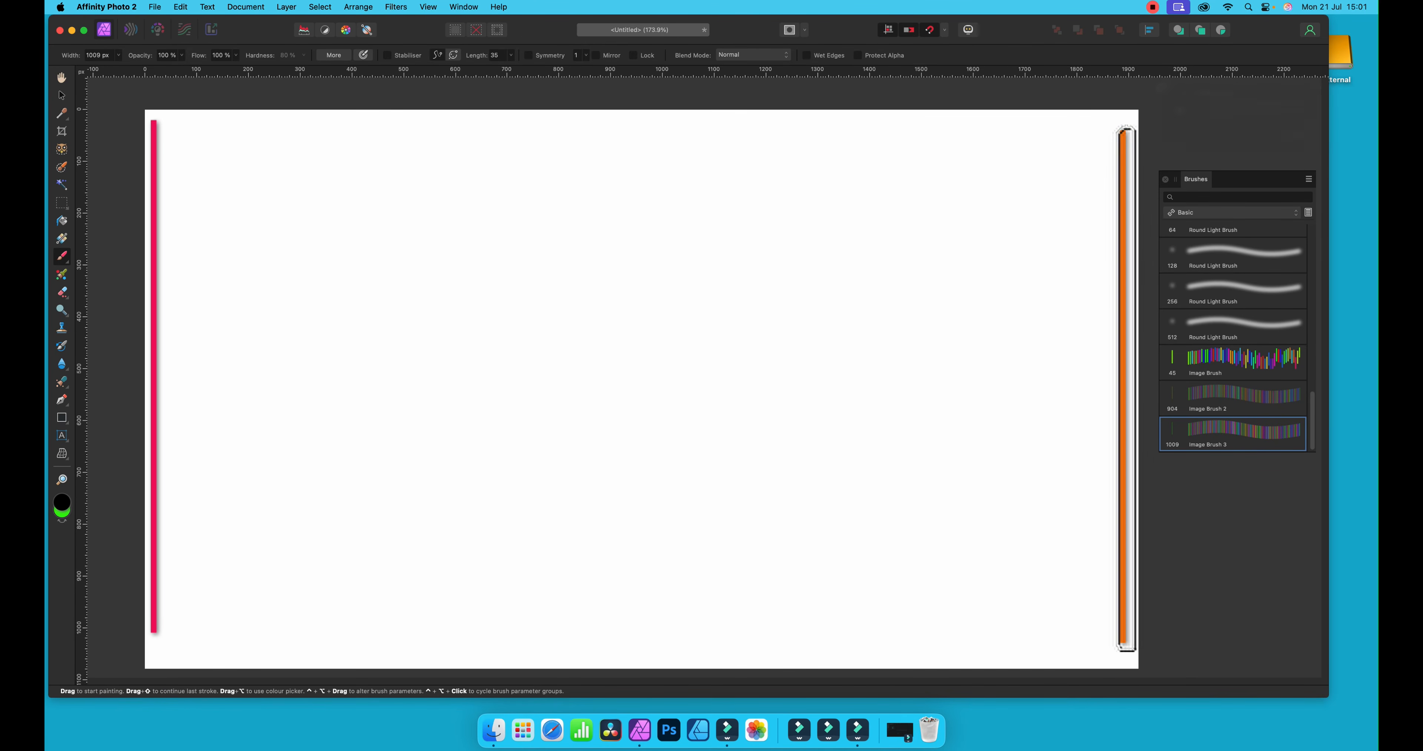
{"action": "key", "text": "super+z"}
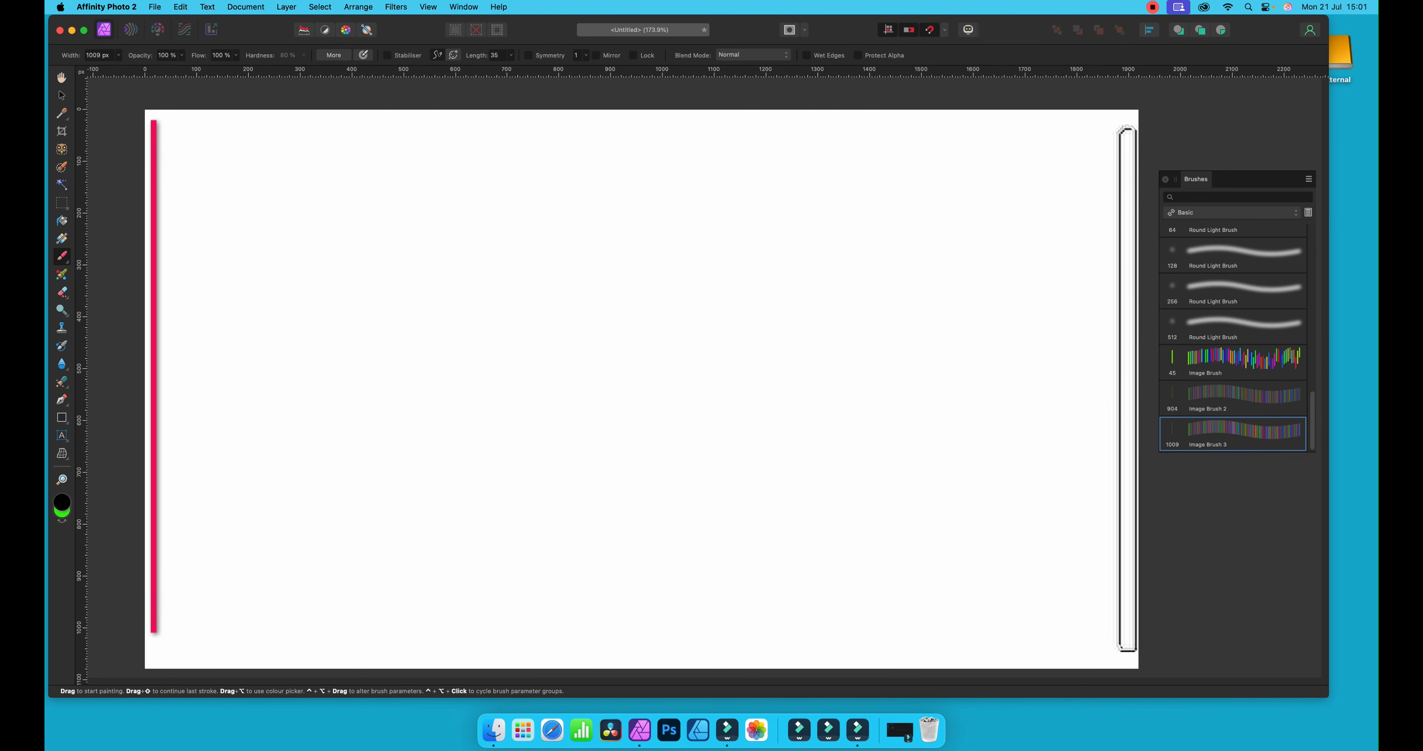
{"action": "left_click", "coordinate": [1126, 389], "text": "shift"}
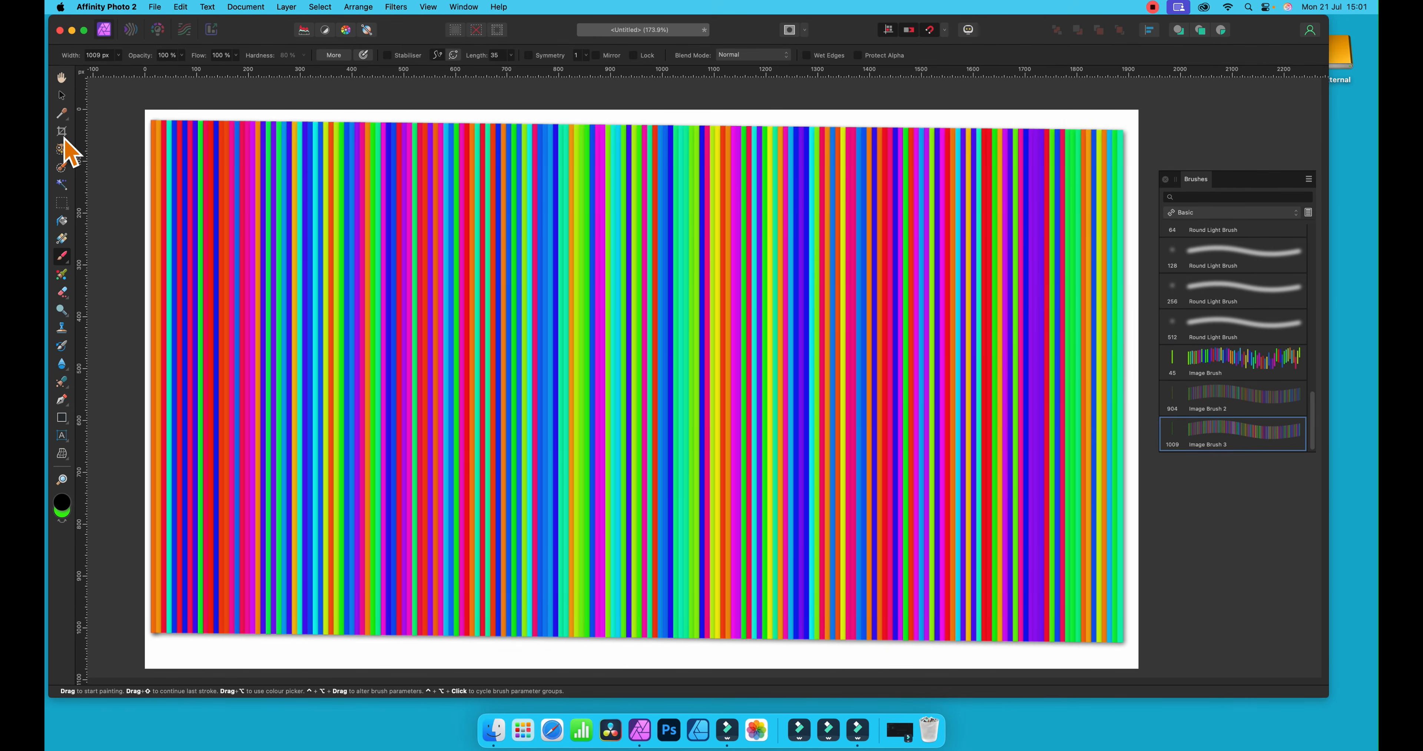
{"action": "left_click", "coordinate": [61, 97]}
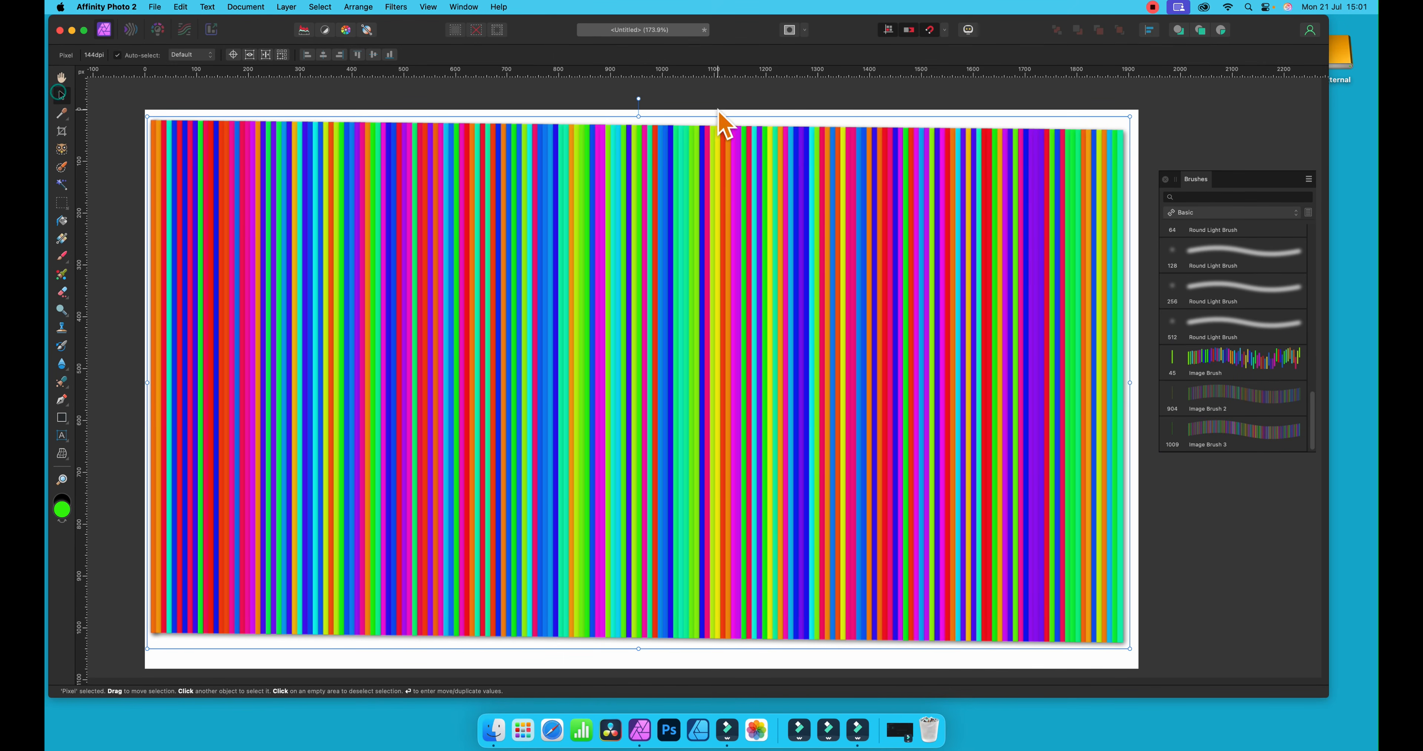
{"action": "left_click_drag", "start_coordinate": [1129, 110], "coordinate": [1127, 104]}
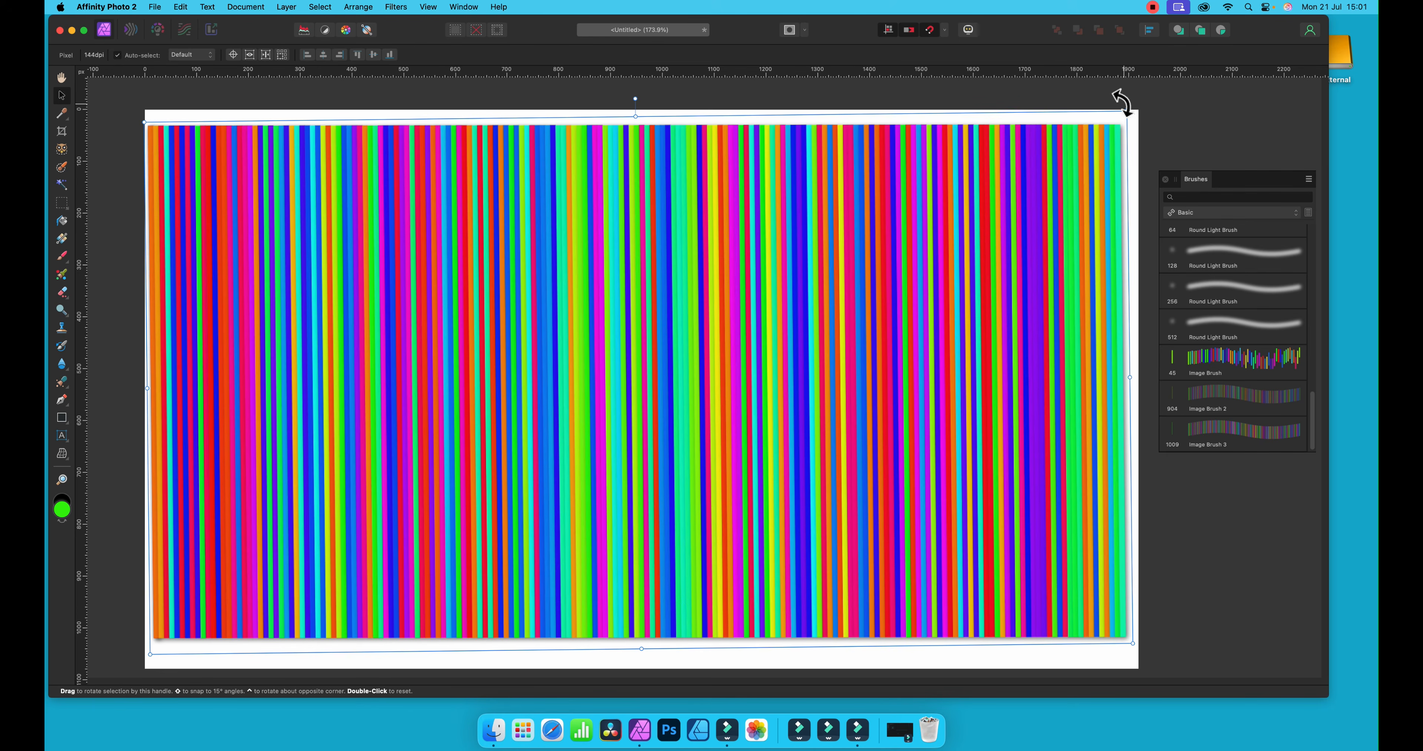
Start a Mesh Warp in Destination mode, bow the band's upper edge downwards and pull its lower edge towards the lower-left corner
{"action": "left_click", "coordinate": [397, 8]}
{"action": "mouse_move", "coordinate": [414, 70]}
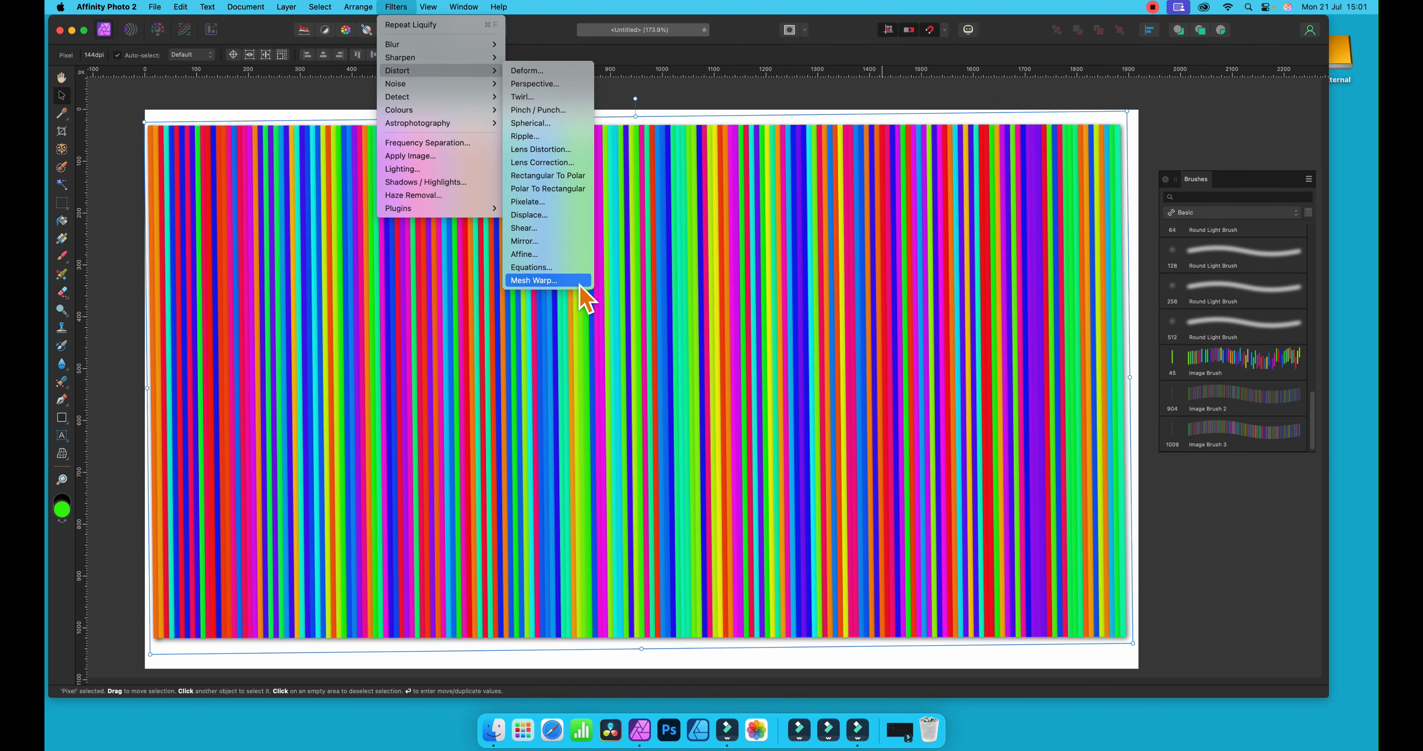
{"action": "left_click", "coordinate": [552, 280]}
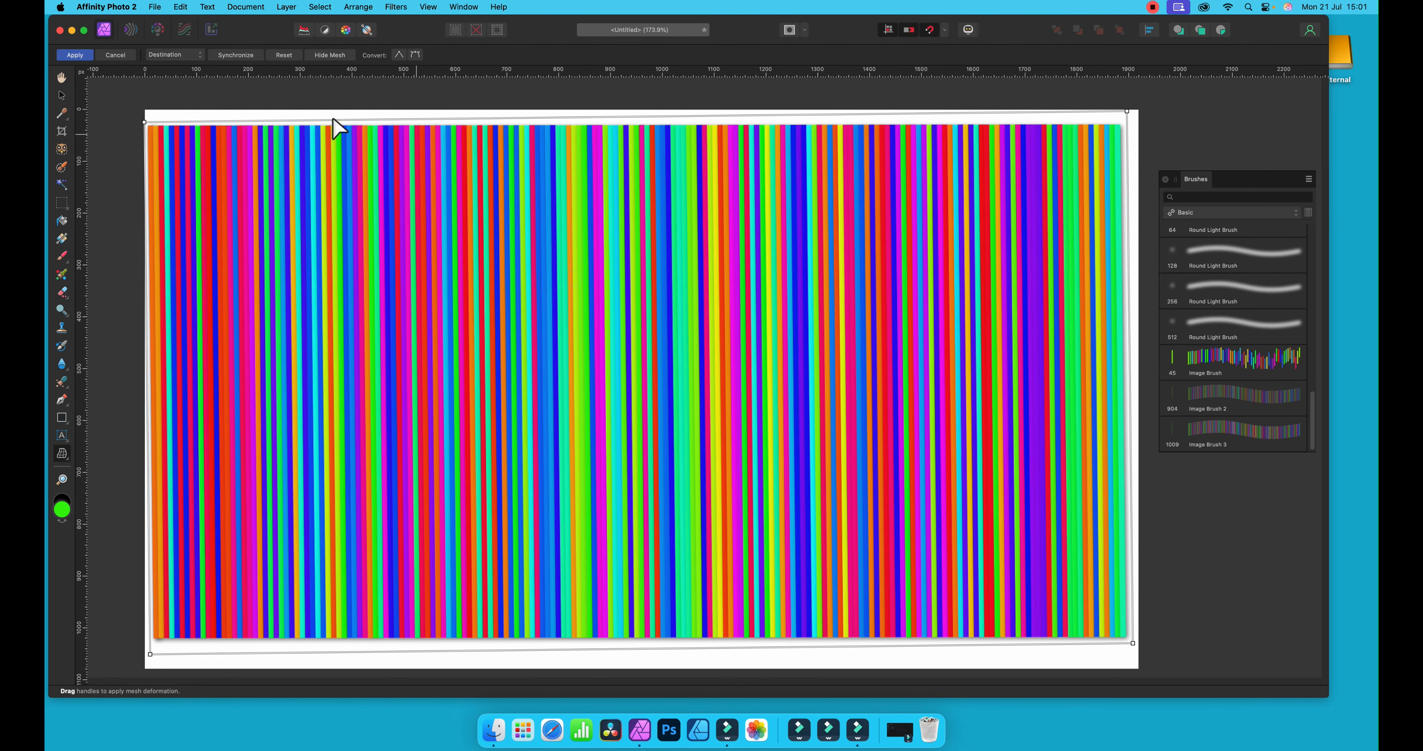
{"action": "left_click", "coordinate": [175, 56]}
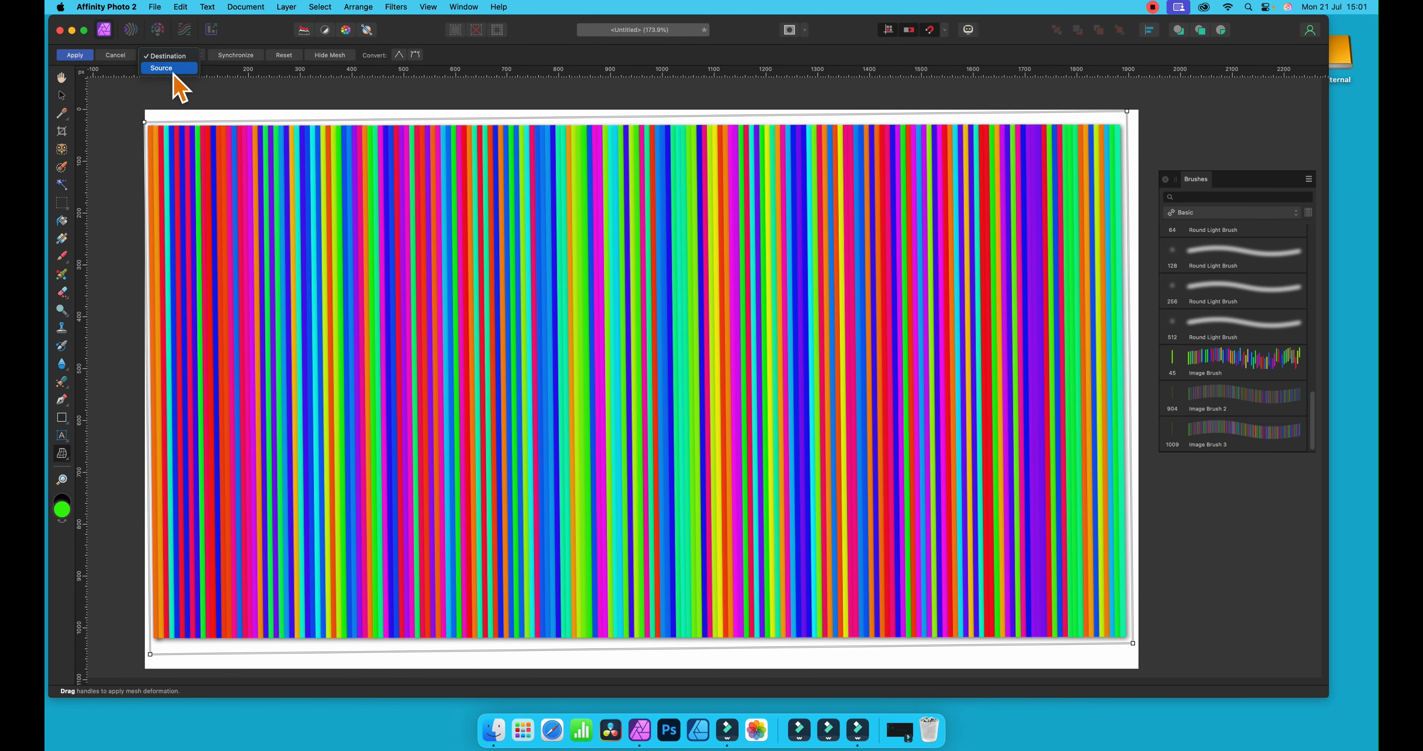
{"action": "left_click", "coordinate": [177, 59]}
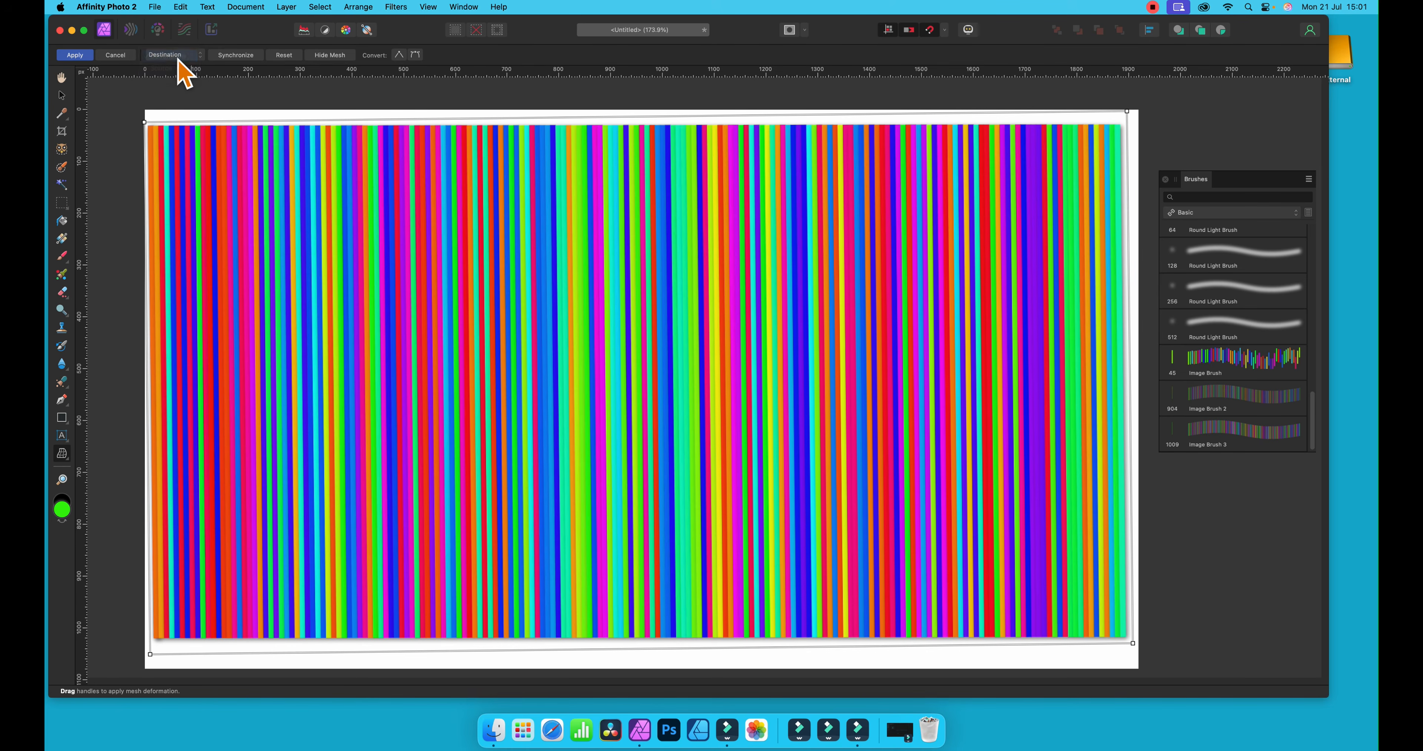
{"action": "left_click_drag", "start_coordinate": [511, 119], "coordinate": [528, 252]}
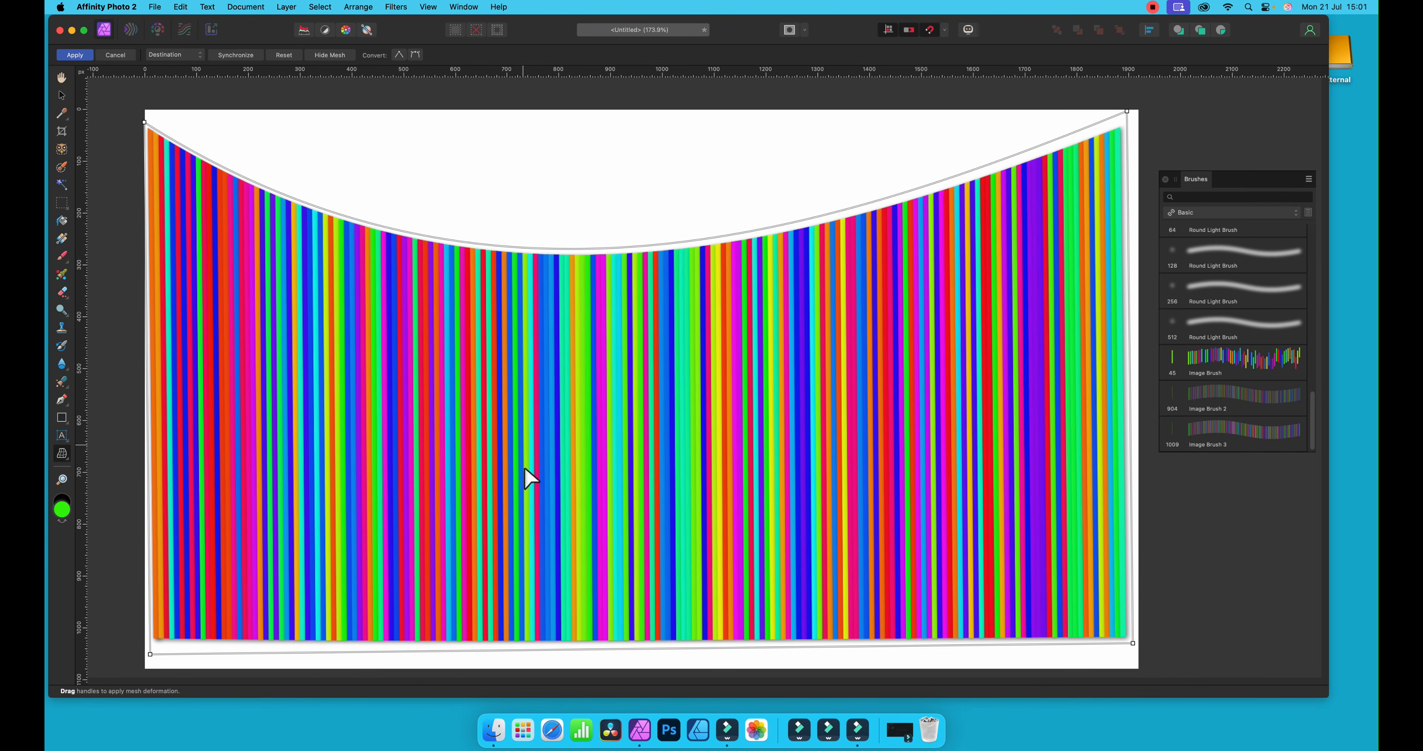
{"action": "left_click_drag", "start_coordinate": [575, 651], "coordinate": [221, 681]}
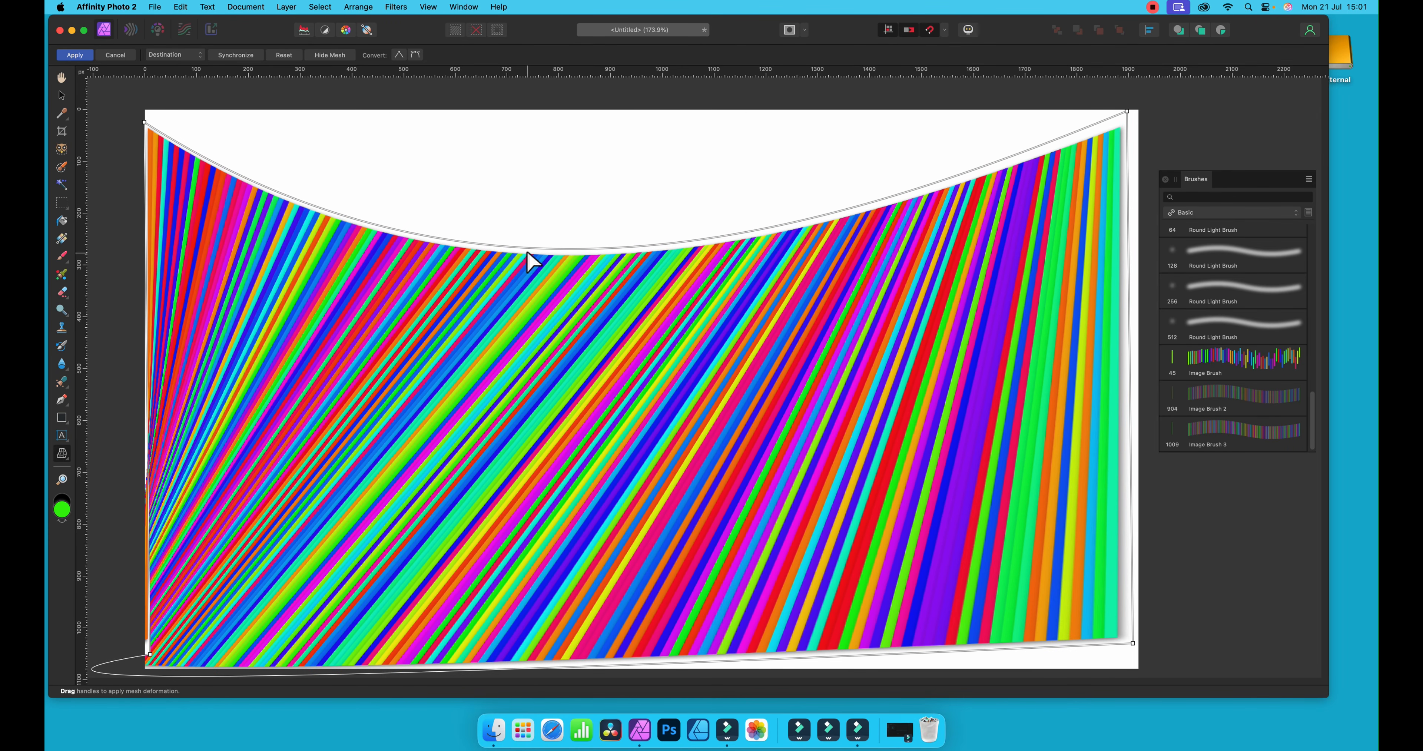
Raise the band's upper edge until nearly flat, add a central mesh node, move it down and right, and apply the warp
{"action": "left_click_drag", "start_coordinate": [529, 260], "coordinate": [632, 158]}
{"action": "double_click", "coordinate": [631, 321]}
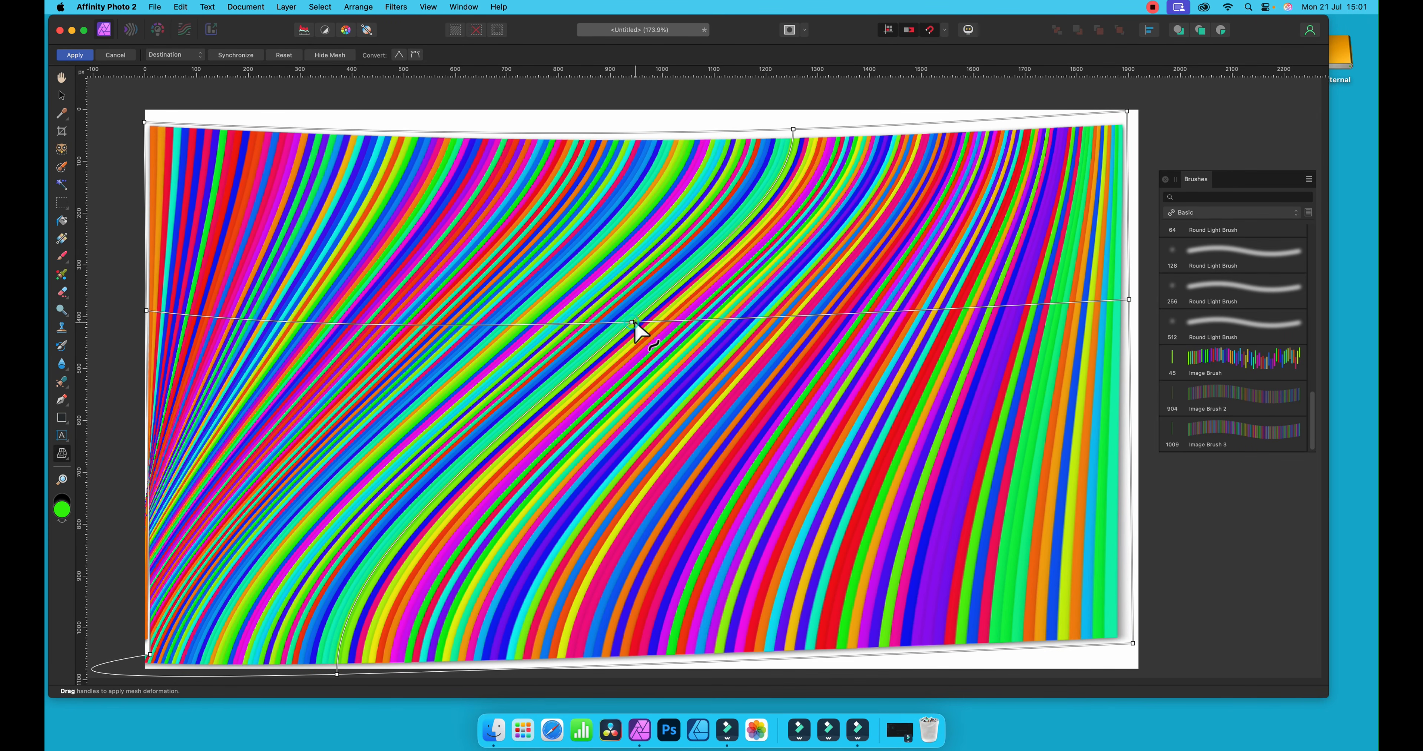
{"action": "left_click_drag", "start_coordinate": [631, 323], "coordinate": [741, 374]}
{"action": "left_click", "coordinate": [78, 55]}
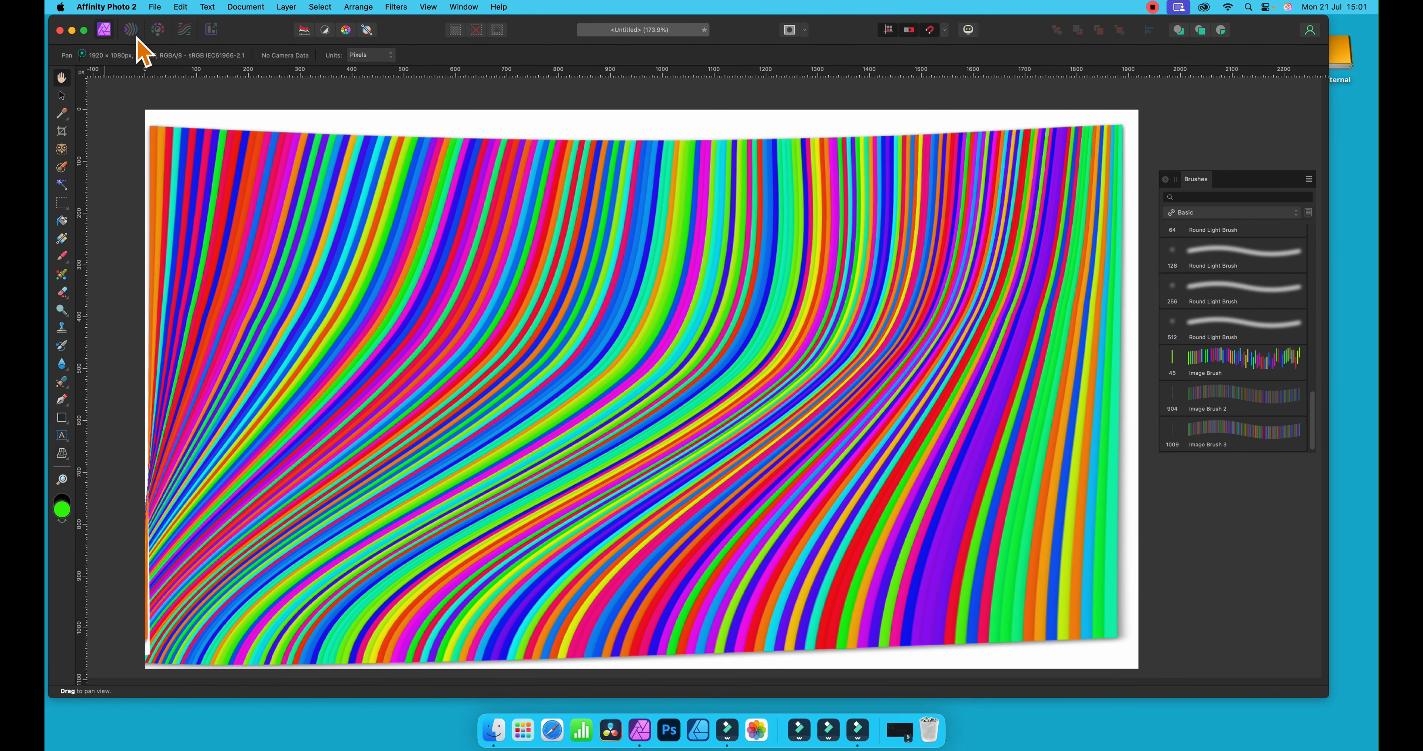